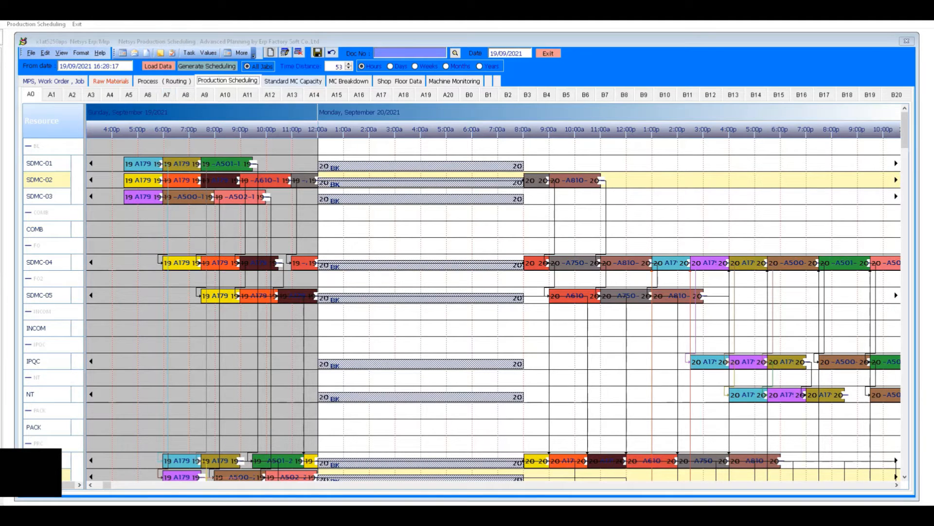
- Reduce the scheduling chart's time distance to 26 and look over the jobs scheduled on the machine rows
{"action": "left_click", "coordinate": [349, 69]}
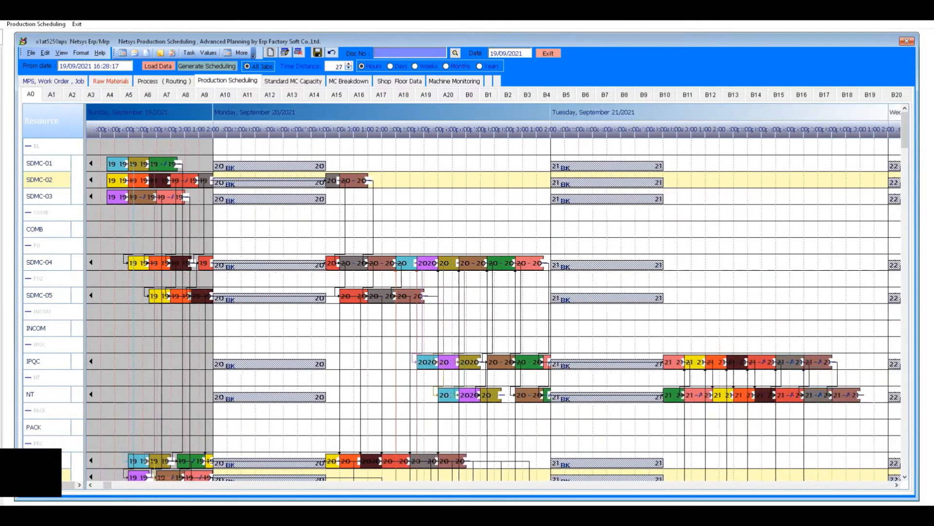
{"action": "scroll", "coordinate": [494, 310], "scroll_direction": "down", "scroll_amount": 5}
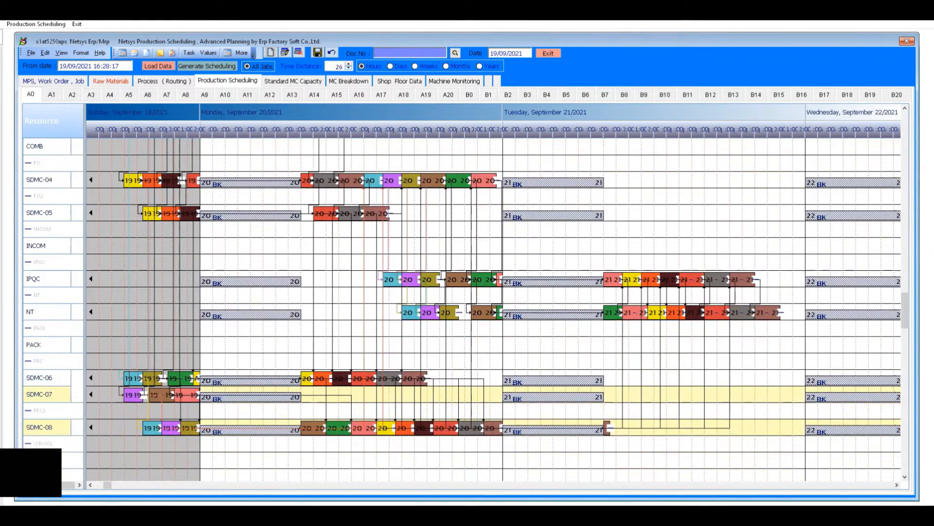
{"action": "scroll", "coordinate": [494, 310], "scroll_direction": "up", "scroll_amount": 3}
{"action": "scroll", "coordinate": [494, 309], "scroll_direction": "up", "scroll_amount": 1}
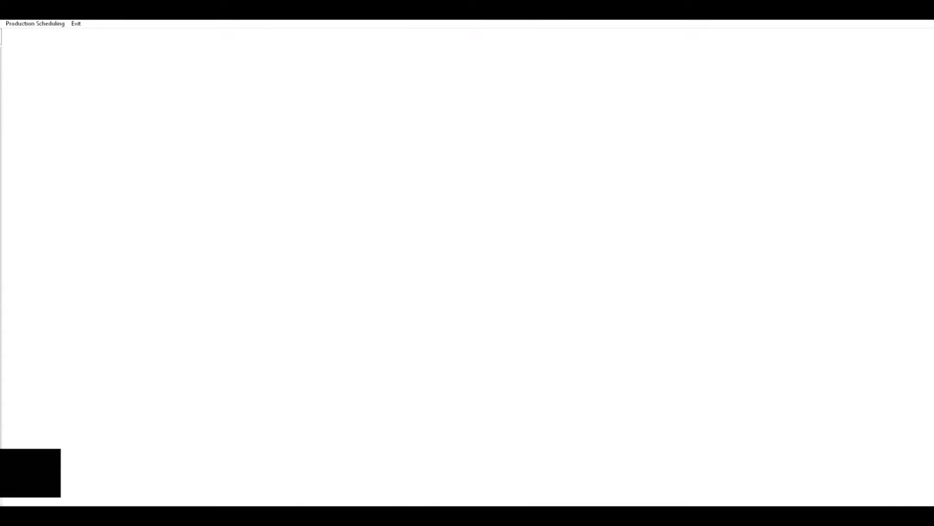
- Open a new Production Scheduling window
{"action": "left_click", "coordinate": [35, 23]}
{"action": "left_click", "coordinate": [45, 34]}
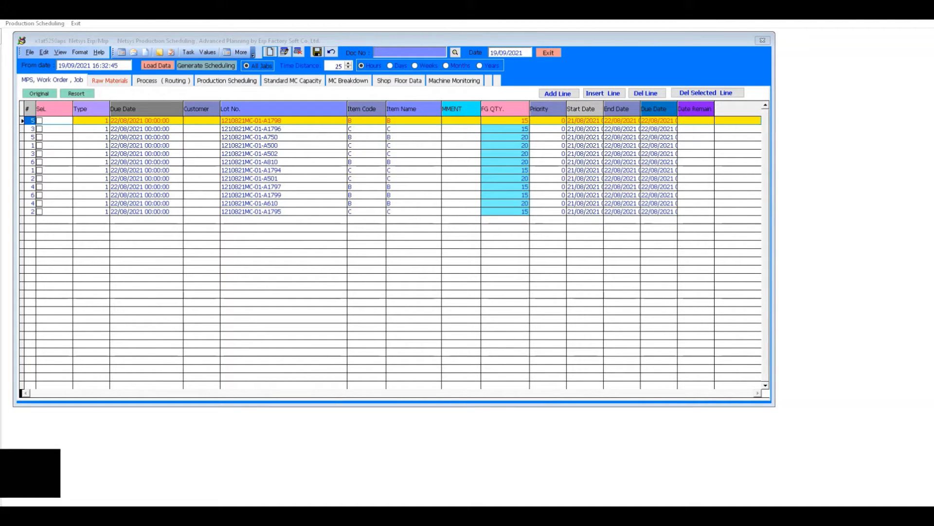
- Review the lot numbers and item codes of the job lines in the work order list
{"action": "left_click", "coordinate": [312, 121]}
{"action": "left_click", "coordinate": [366, 120]}
{"action": "left_click", "coordinate": [366, 129]}
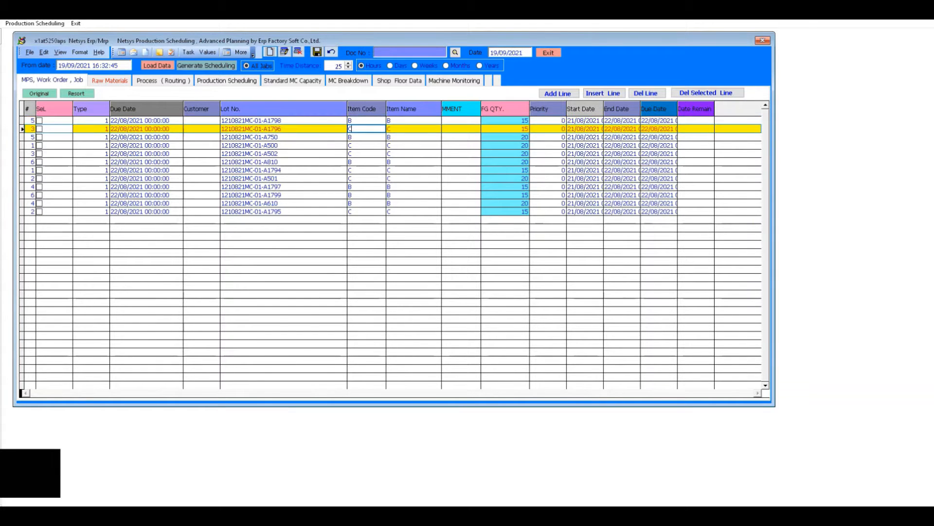
{"action": "left_click", "coordinate": [366, 145]}
{"action": "left_click", "coordinate": [366, 154]}
{"action": "left_click", "coordinate": [366, 170]}
{"action": "key", "text": "Down"}
{"action": "key", "text": "Down"}
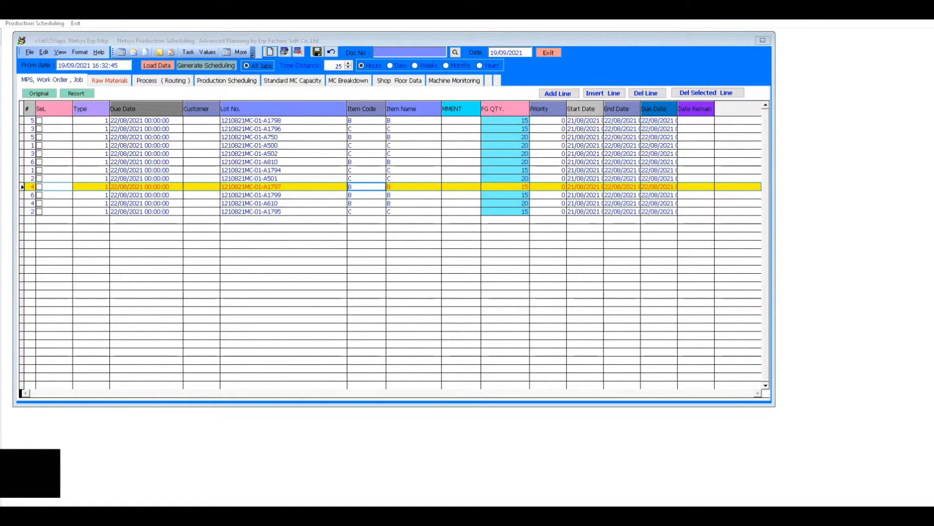
{"action": "left_click", "coordinate": [283, 211]}
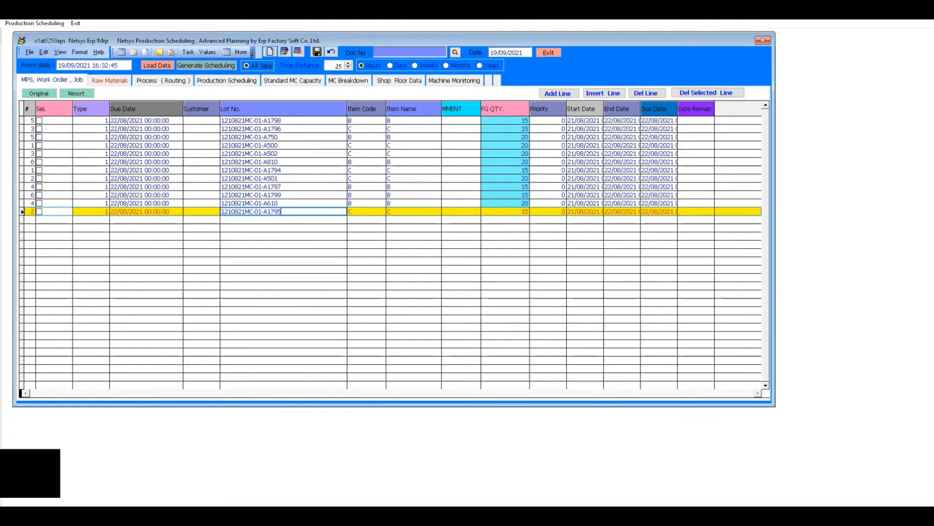
{"action": "left_click", "coordinate": [366, 120]}
{"action": "left_click", "coordinate": [366, 204]}
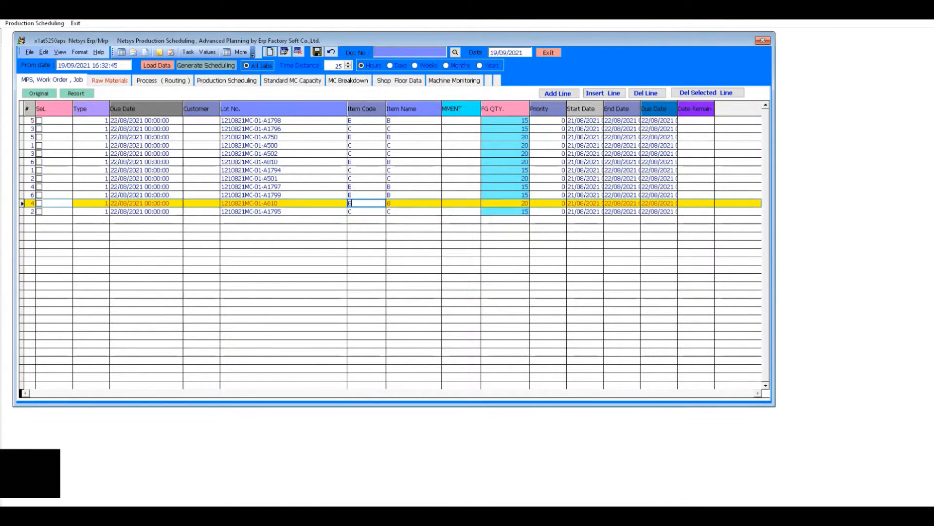
{"action": "left_click", "coordinate": [365, 212]}
- Show the shop floor data, enlarge the window and look through the process rows of the lots
{"action": "left_click", "coordinate": [399, 81]}
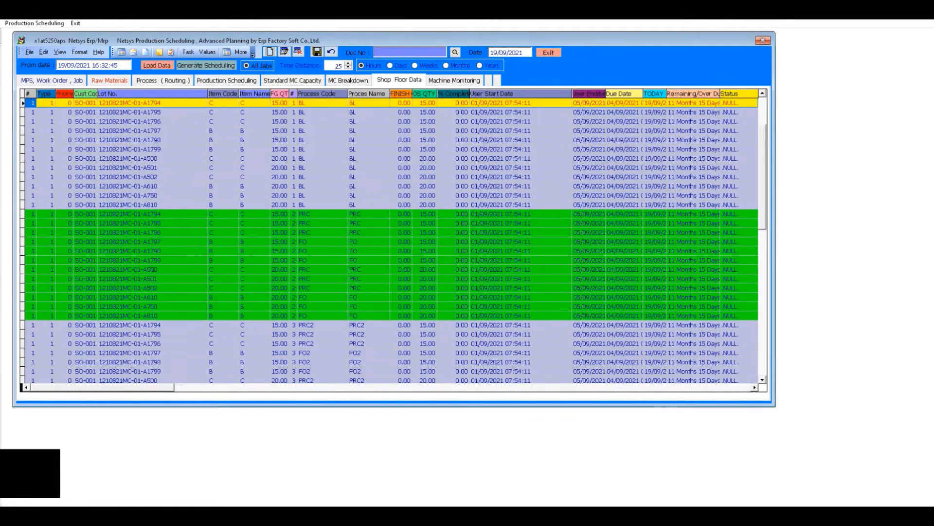
{"action": "left_click_drag", "start_coordinate": [775, 406], "coordinate": [933, 504]}
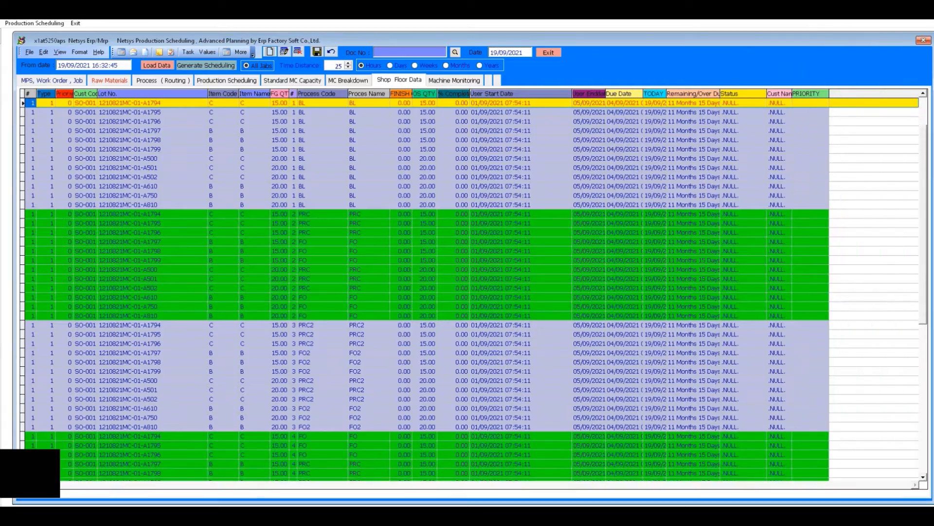
{"action": "scroll", "coordinate": [468, 292], "scroll_direction": "down", "scroll_amount": 6}
{"action": "scroll", "coordinate": [467, 292], "scroll_direction": "down", "scroll_amount": 9}
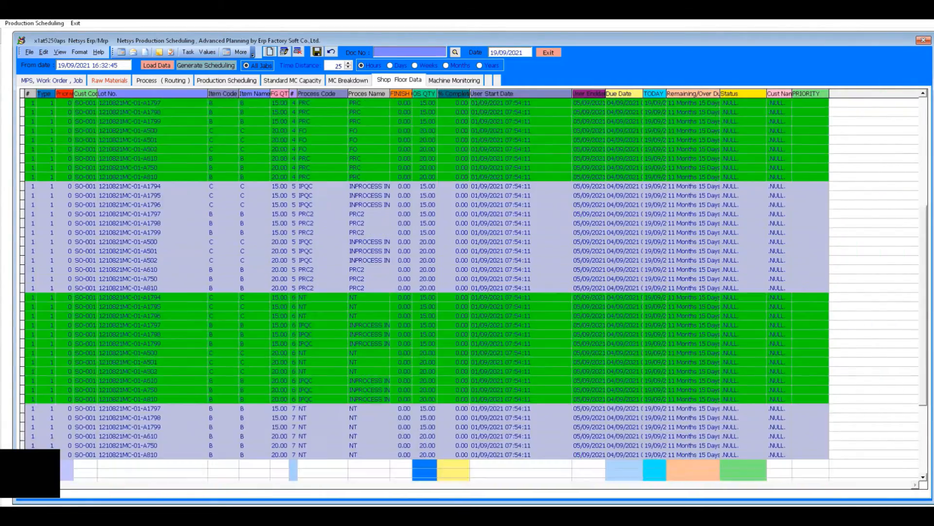
{"action": "scroll", "coordinate": [467, 292], "scroll_direction": "up", "scroll_amount": 12}
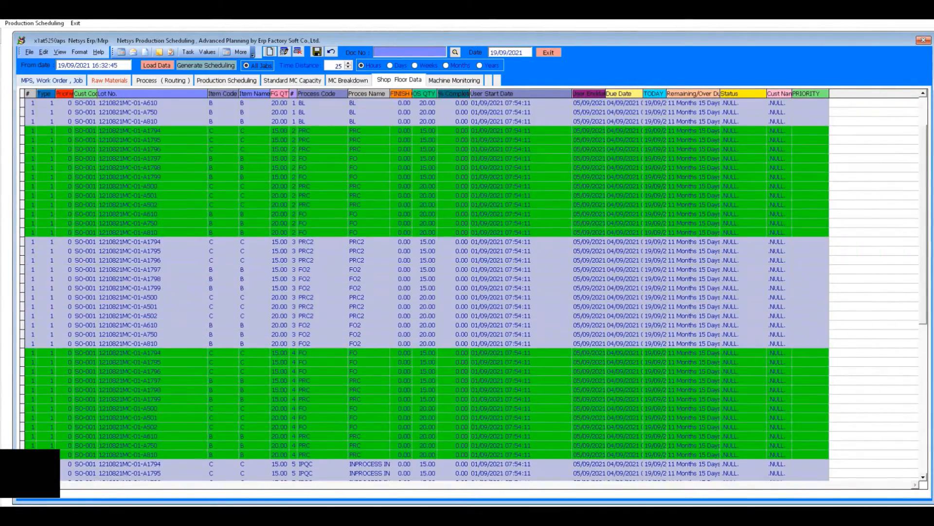
- Generate the schedule for the listed jobs and display it in the production scheduling chart
{"action": "left_click", "coordinate": [35, 80]}
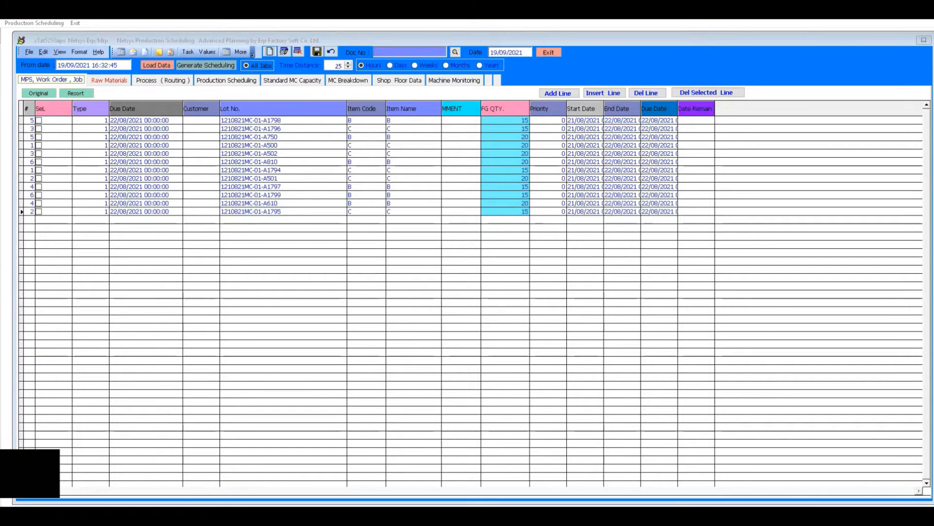
{"action": "left_click", "coordinate": [198, 79]}
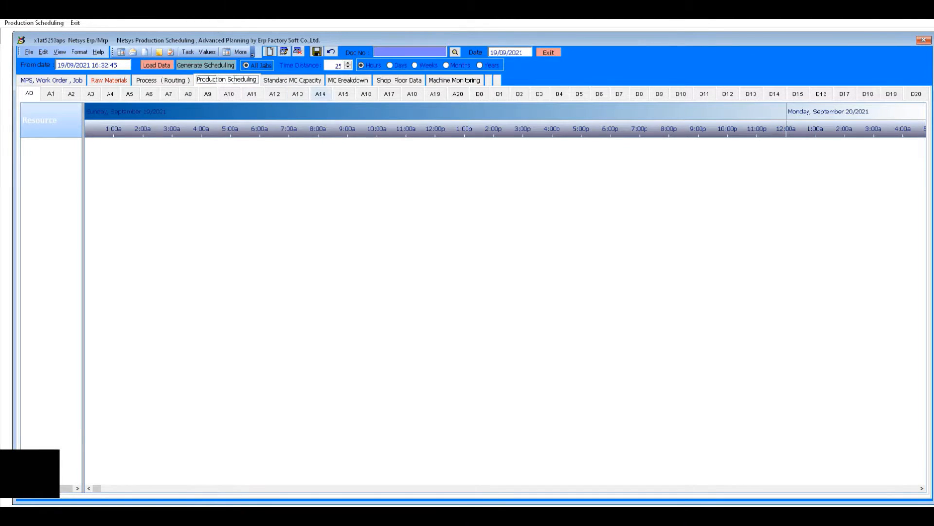
{"action": "left_click", "coordinate": [51, 79]}
{"action": "left_click", "coordinate": [206, 65]}
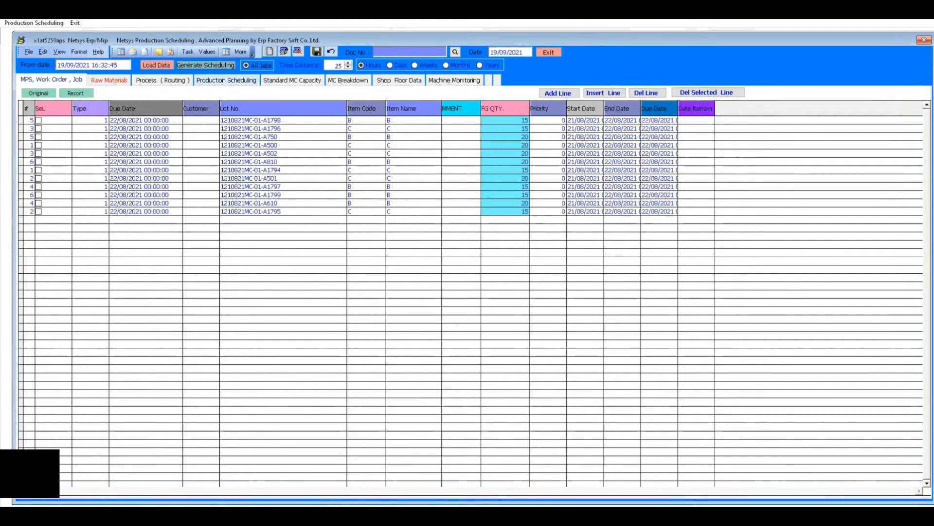
{"action": "left_click", "coordinate": [227, 81]}
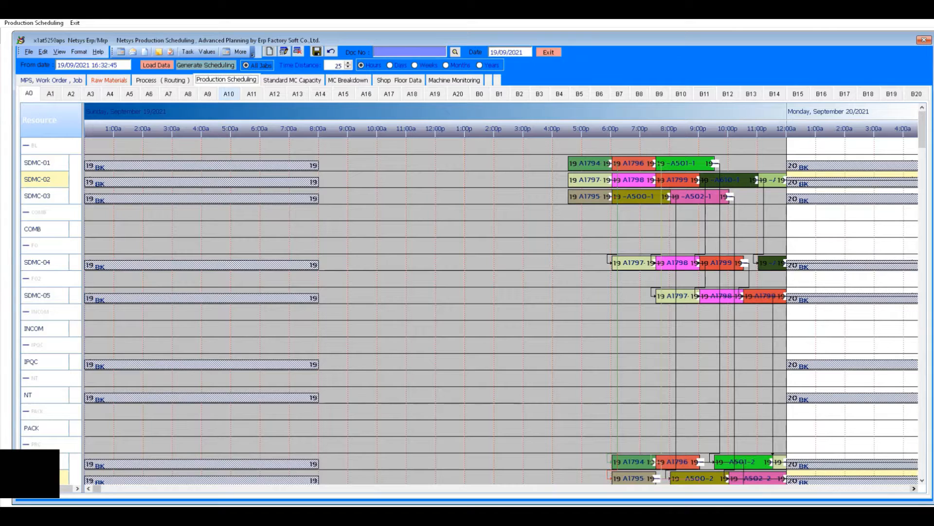
- Review the generated schedule across the machine rows for 19 to 21 September, with the time distance set to 26
{"action": "left_click", "coordinate": [914, 488]}
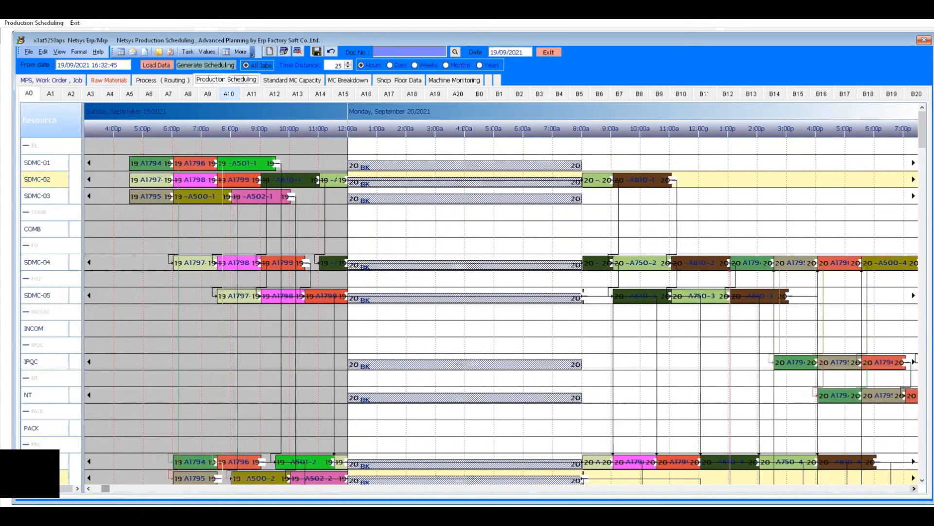
{"action": "left_click", "coordinate": [923, 481]}
{"action": "scroll", "coordinate": [501, 312], "scroll_direction": "down", "scroll_amount": 2}
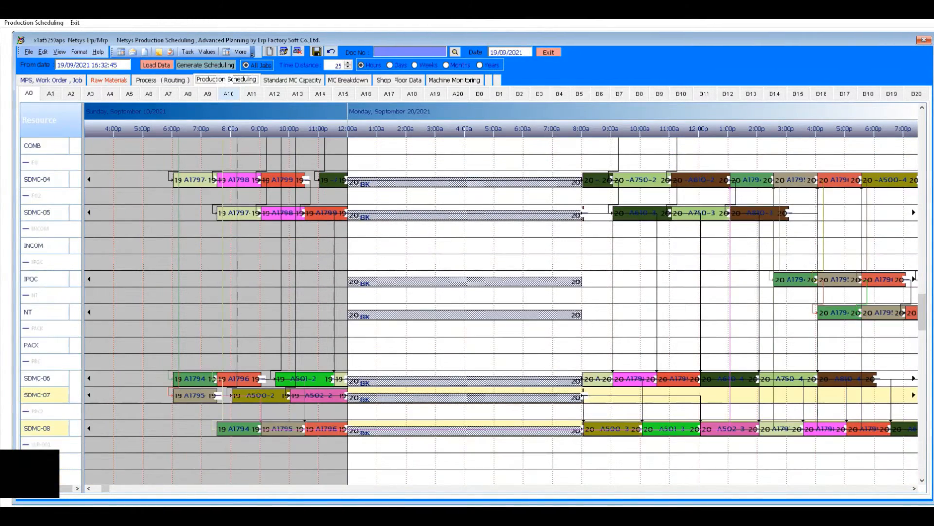
{"action": "scroll", "coordinate": [501, 311], "scroll_direction": "up", "scroll_amount": 5}
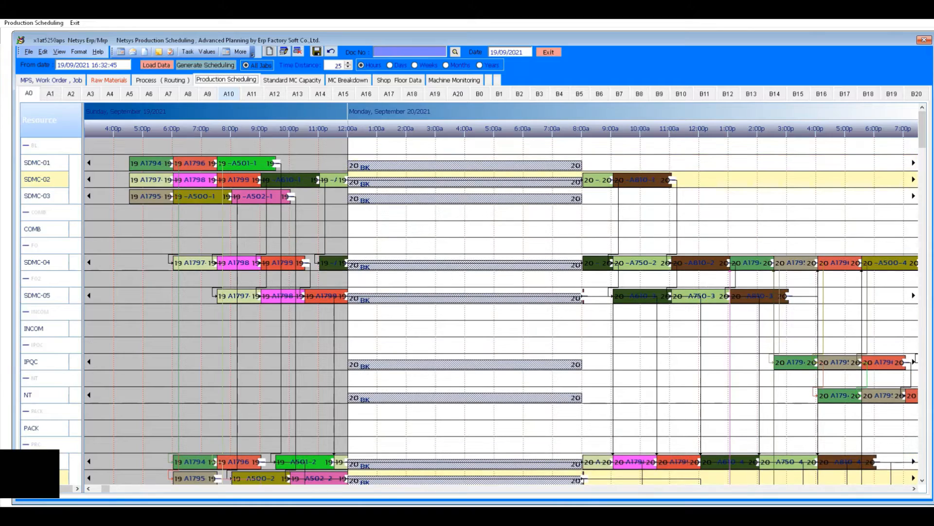
{"action": "left_click", "coordinate": [348, 67]}
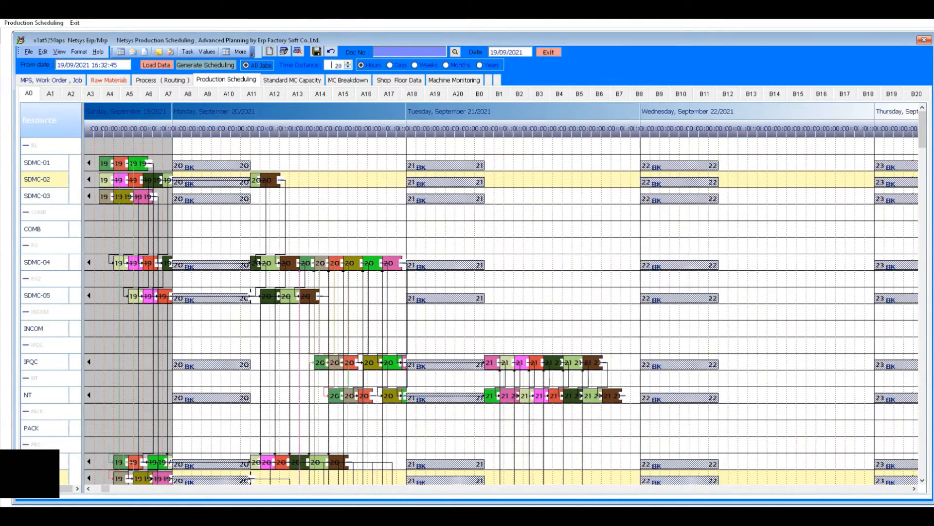
{"action": "left_click", "coordinate": [348, 63]}
{"action": "scroll", "coordinate": [501, 311], "scroll_direction": "down", "scroll_amount": 2}
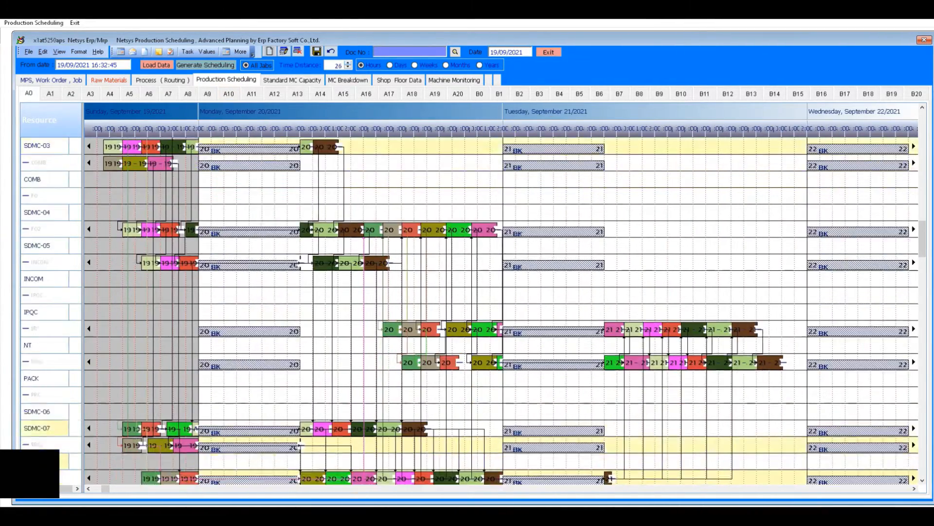
{"action": "scroll", "coordinate": [502, 311], "scroll_direction": "up", "scroll_amount": 1}
- Display only job A1794 in the scheduling chart and look over its operations on the machine rows
{"action": "left_click", "coordinate": [51, 80]}
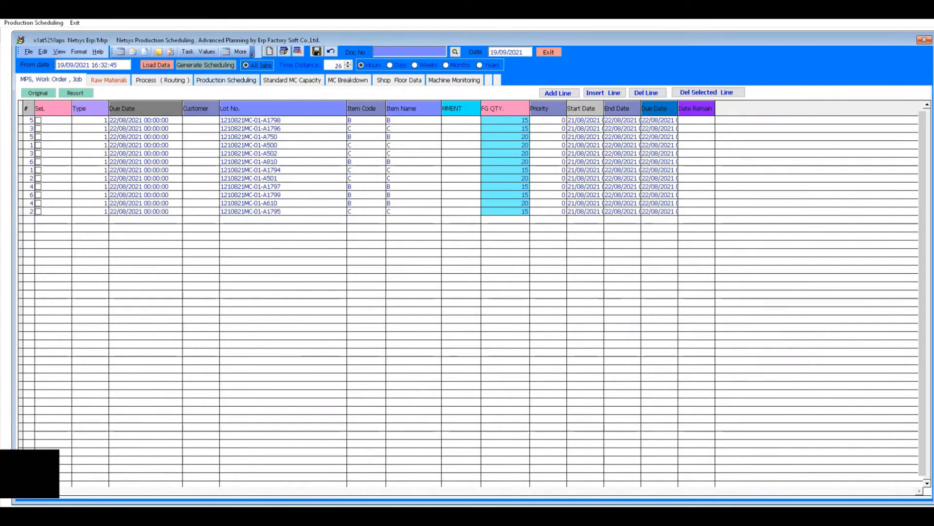
{"action": "left_click", "coordinate": [227, 80]}
{"action": "scroll", "coordinate": [502, 312], "scroll_direction": "down", "scroll_amount": 5}
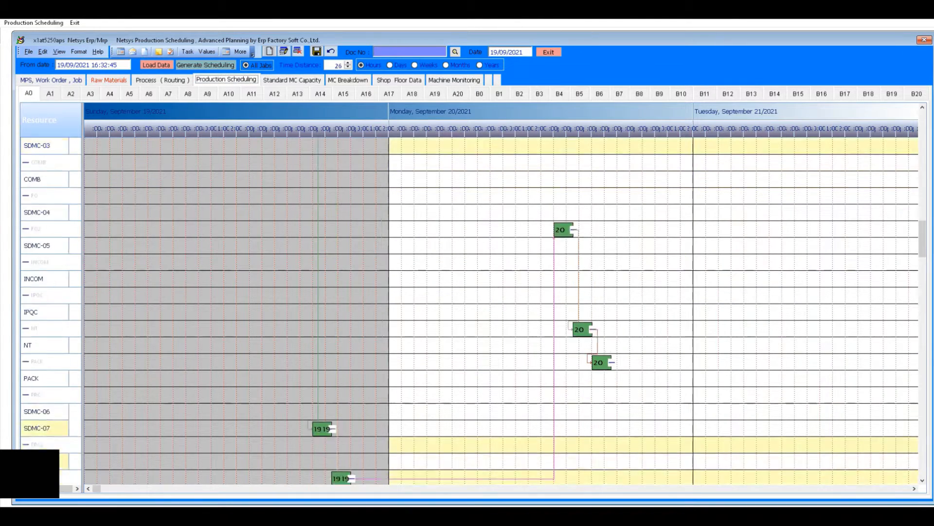
{"action": "scroll", "coordinate": [501, 312], "scroll_direction": "up", "scroll_amount": 5}
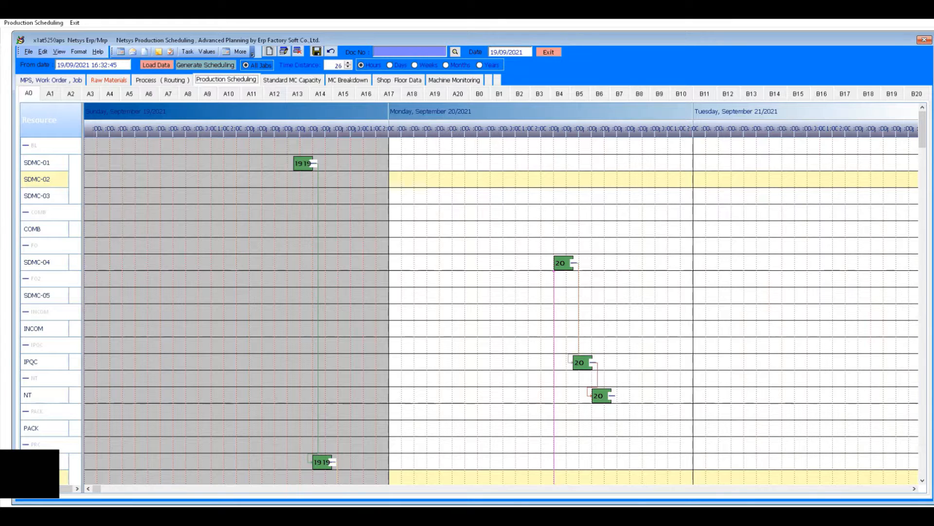
- Show all jobs in the scheduling chart and set its time distance to 31
{"action": "left_click", "coordinate": [258, 65]}
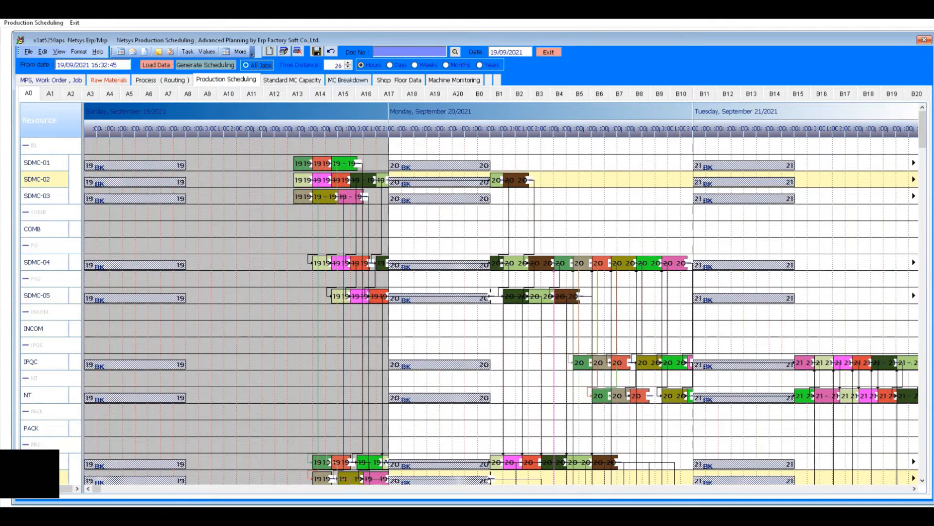
{"action": "left_click", "coordinate": [348, 63]}
{"action": "left_click", "coordinate": [348, 62]}
{"action": "left_click", "coordinate": [348, 62]}
{"action": "left_click", "coordinate": [348, 62]}
{"action": "left_click", "coordinate": [348, 63]}
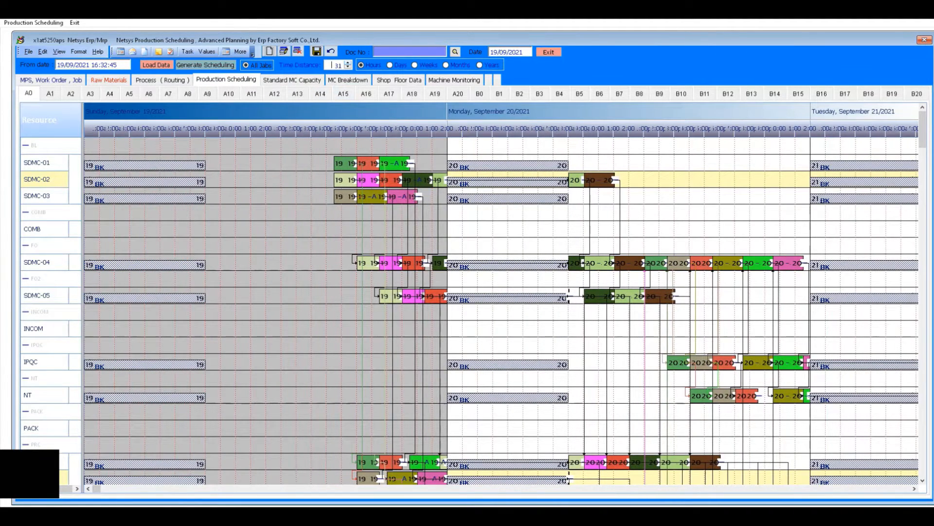
{"action": "left_click", "coordinate": [914, 489]}
- Examine the jobs scheduled on the machine rows SDMC-01, SDMC-02 and SDMC-03
{"action": "left_click", "coordinate": [44, 163]}
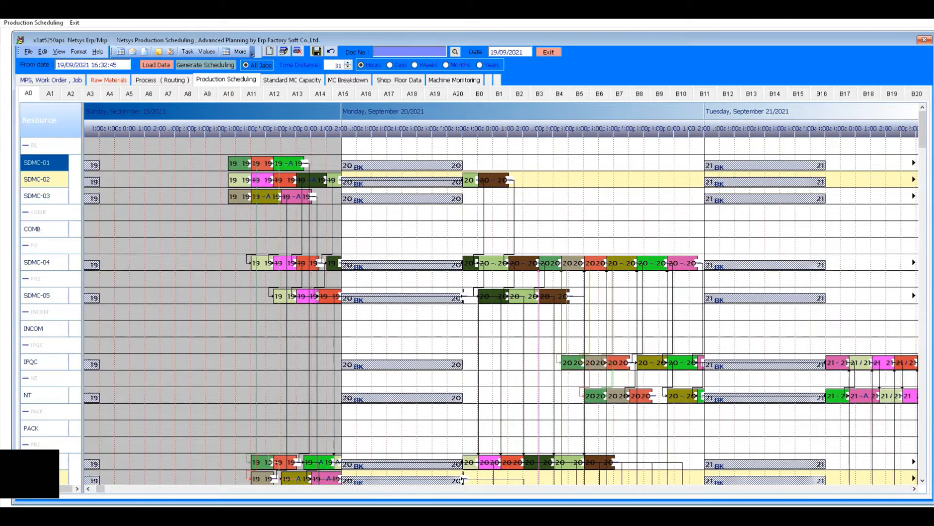
{"action": "left_click", "coordinate": [44, 179]}
{"action": "left_click", "coordinate": [43, 196]}
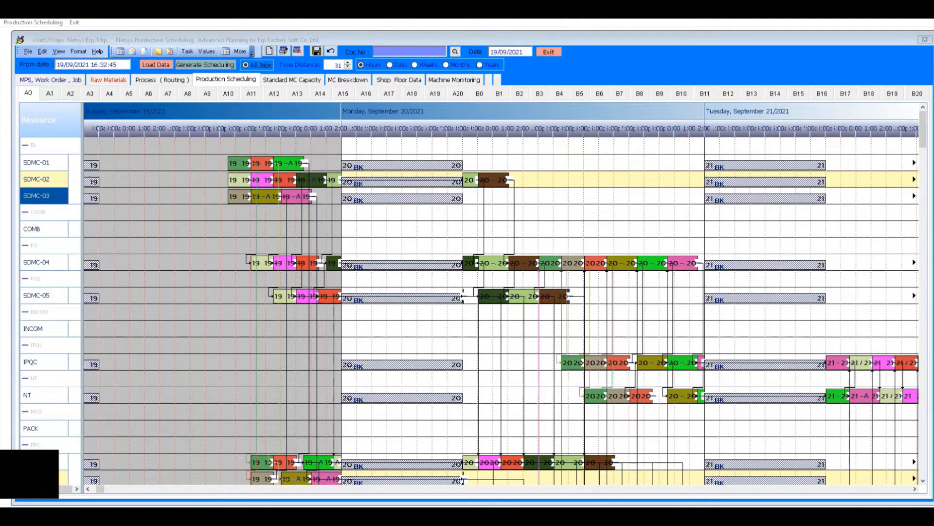
{"action": "left_click", "coordinate": [43, 162]}
{"action": "left_click", "coordinate": [44, 179]}
{"action": "left_click", "coordinate": [44, 196]}
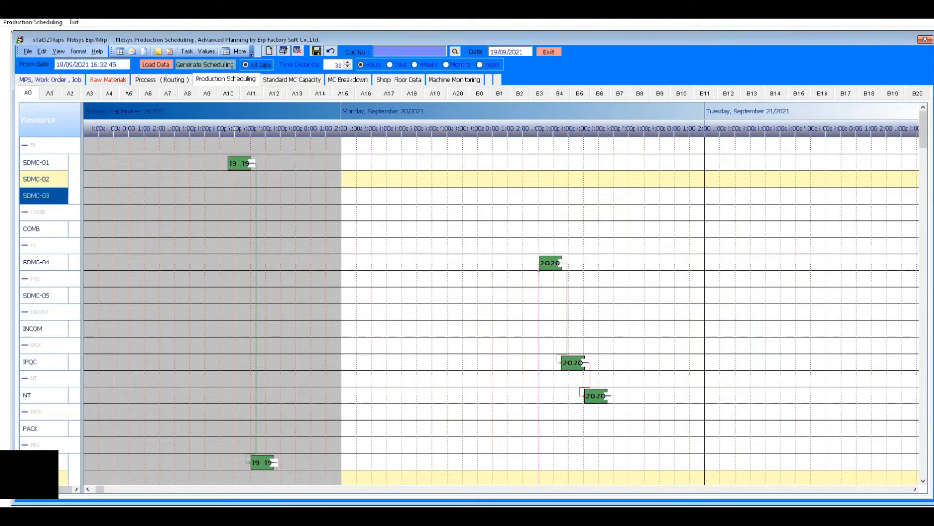
- Set the time distance to 64 and trace job A1794's operations from SDMC-01 through SDMC-06, SDMC-08 and SDMC-04 to IPQC
{"action": "left_click", "coordinate": [347, 62]}
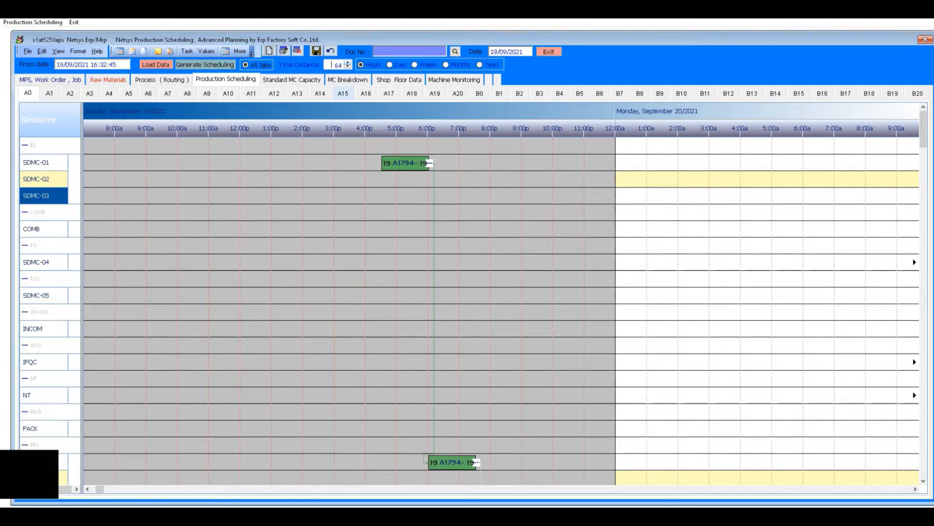
{"action": "left_click", "coordinate": [915, 489]}
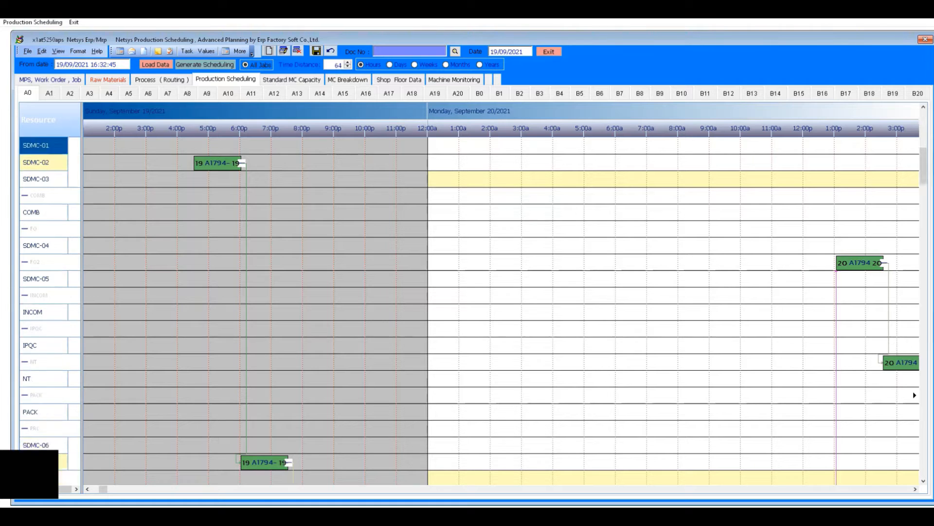
{"action": "scroll", "coordinate": [502, 311], "scroll_direction": "down", "scroll_amount": 1}
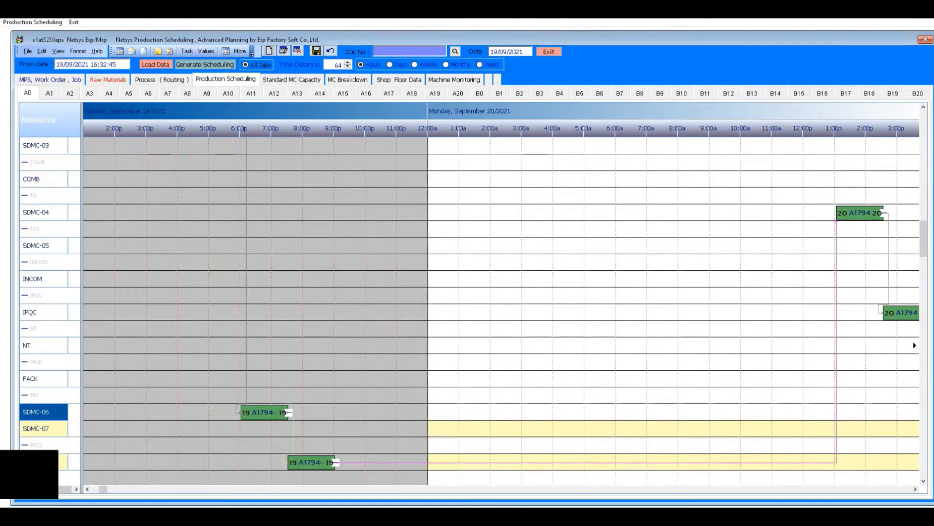
{"action": "scroll", "coordinate": [502, 311], "scroll_direction": "down", "scroll_amount": 1}
{"action": "left_click", "coordinate": [43, 428]}
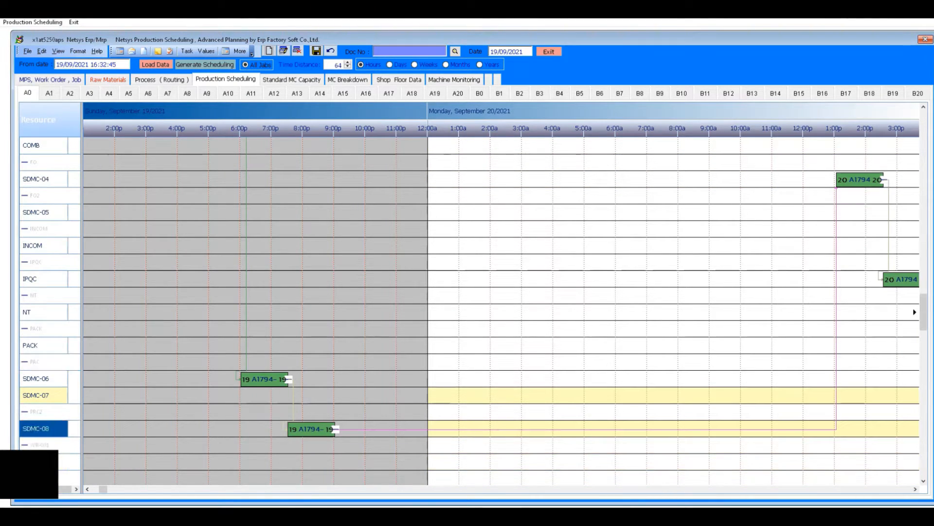
{"action": "left_click_drag", "start_coordinate": [103, 489], "coordinate": [107, 489]}
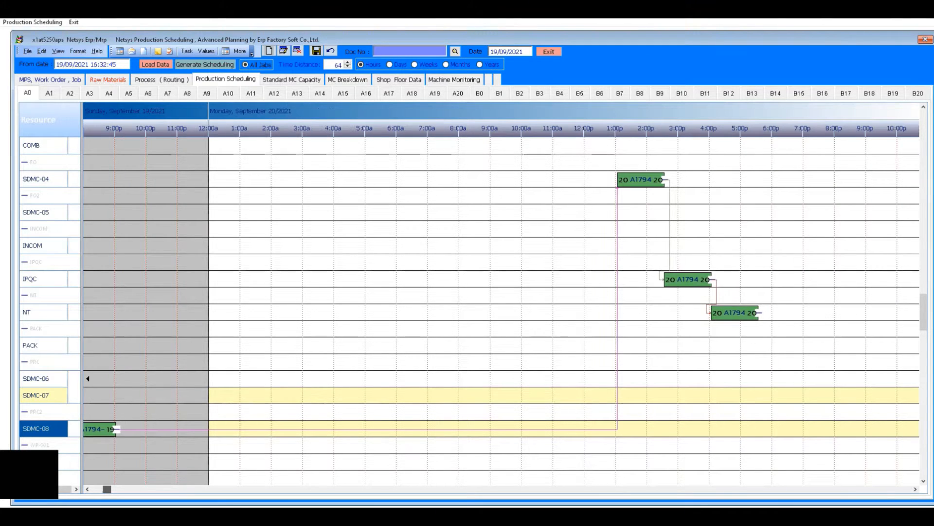
{"action": "left_click", "coordinate": [43, 279]}
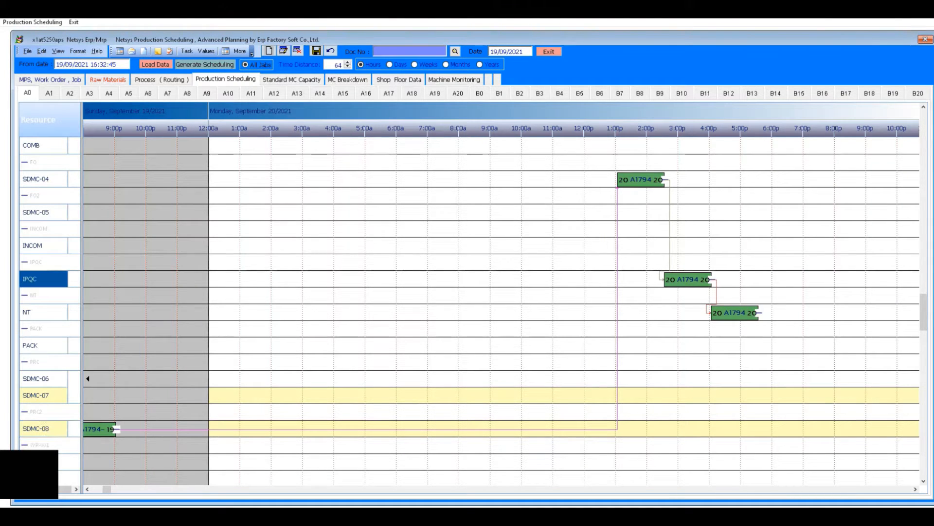
- Trace job A1794's operations on the SDMC-04, IPQC and NT rows on September 20 and return to its first operation on SDMC-01
{"action": "left_click", "coordinate": [43, 296]}
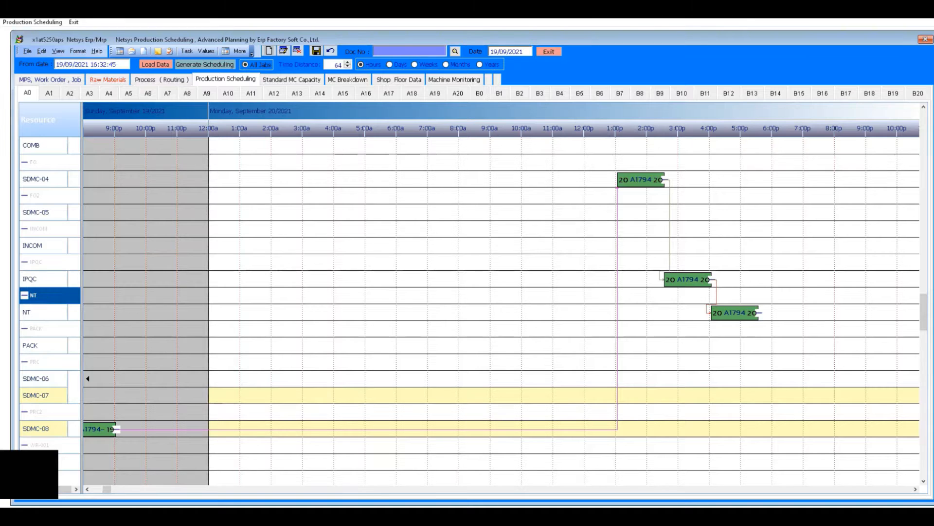
{"action": "left_click", "coordinate": [43, 312]}
{"action": "left_click", "coordinate": [43, 179]}
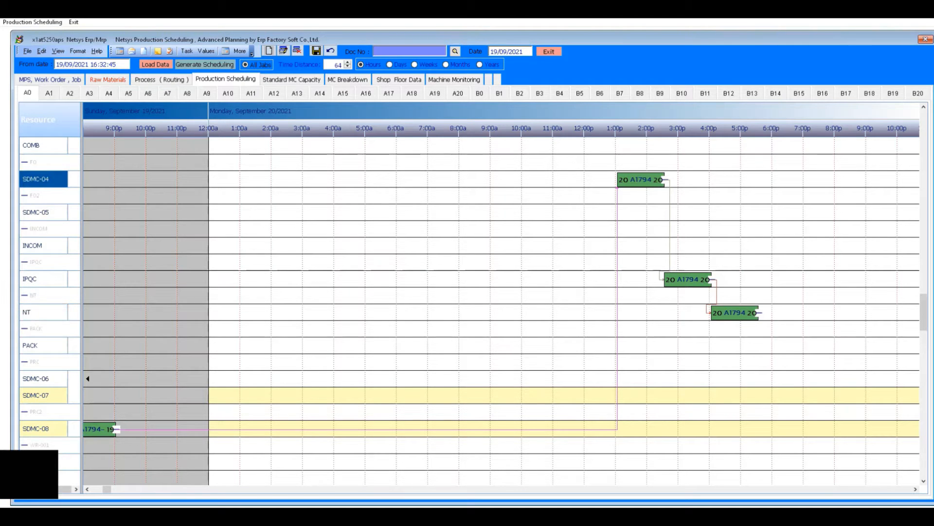
{"action": "left_click_drag", "start_coordinate": [106, 490], "coordinate": [101, 490]}
{"action": "scroll", "coordinate": [501, 312], "scroll_direction": "up", "scroll_amount": 5}
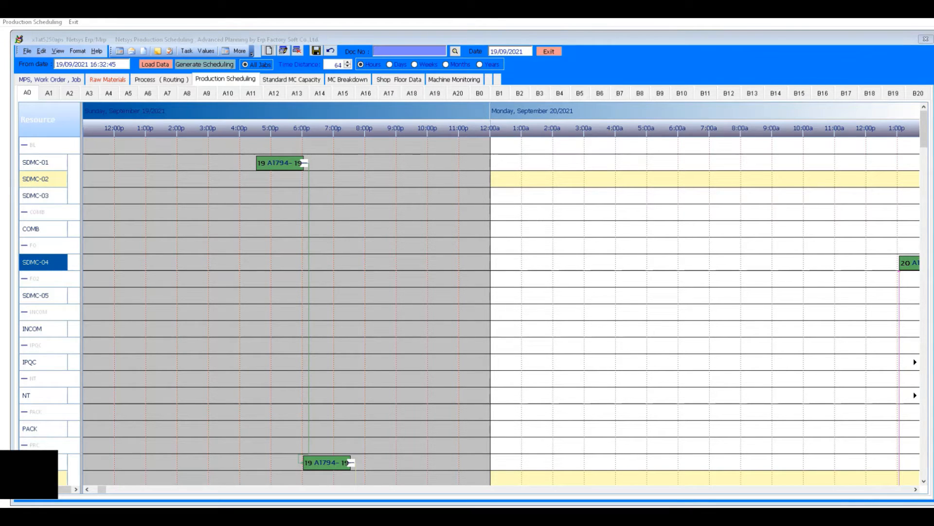
- Examine how job A1794 runs from SDMC-06 and SDMC-08 on September 19 into SDMC-04, IPQC and NT on September 20
{"action": "scroll", "coordinate": [501, 311], "scroll_direction": "down", "scroll_amount": 2}
{"action": "scroll", "coordinate": [501, 311], "scroll_direction": "up", "scroll_amount": 1}
{"action": "scroll", "coordinate": [501, 311], "scroll_direction": "down", "scroll_amount": 1}
{"action": "scroll", "coordinate": [501, 311], "scroll_direction": "down", "scroll_amount": 4}
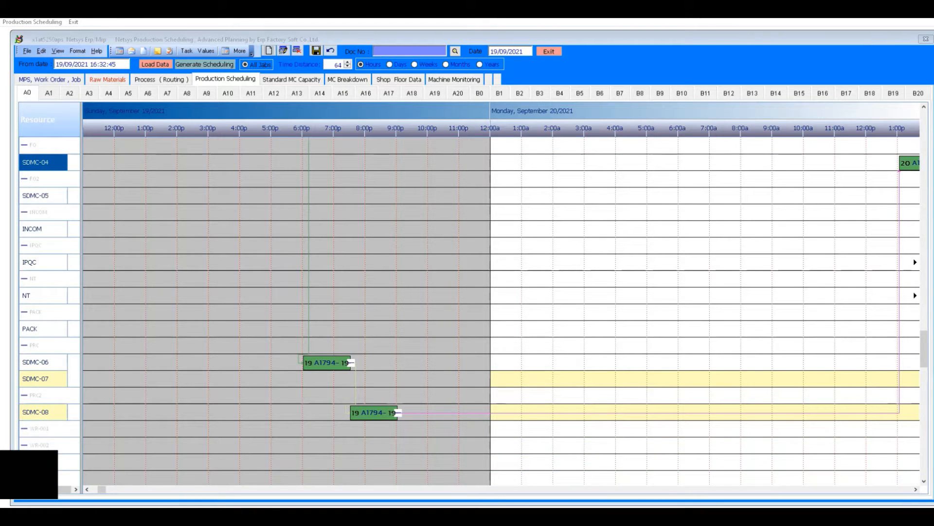
{"action": "scroll", "coordinate": [501, 312], "scroll_direction": "up", "scroll_amount": 4}
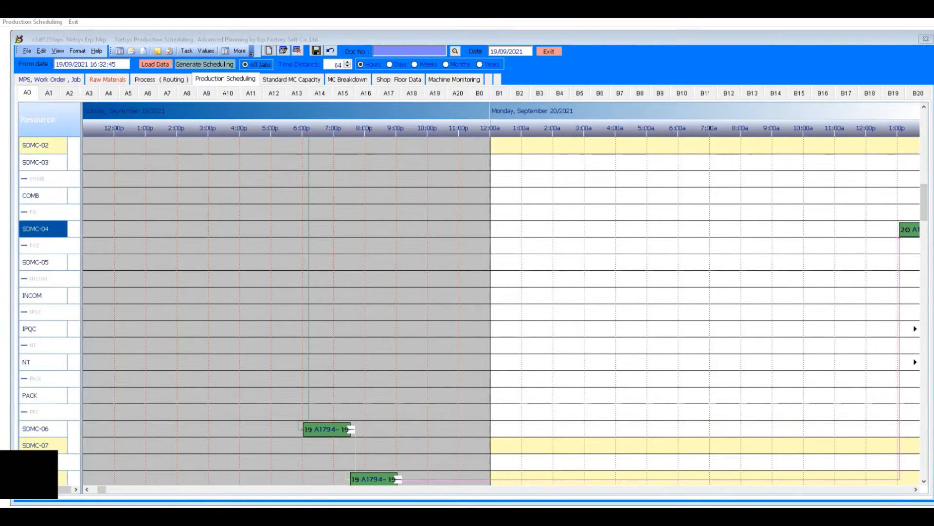
{"action": "left_click", "coordinate": [916, 490]}
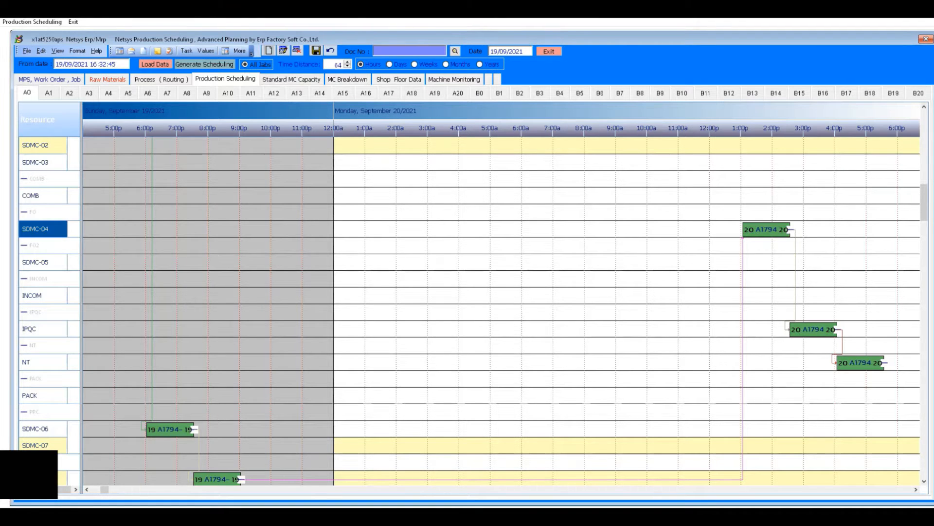
{"action": "left_click_drag", "start_coordinate": [105, 489], "coordinate": [105, 489]}
- Show all jobs in the chart and look over the operations on the machine rows for September 19 and 20
{"action": "scroll", "coordinate": [502, 312], "scroll_direction": "up", "scroll_amount": 2}
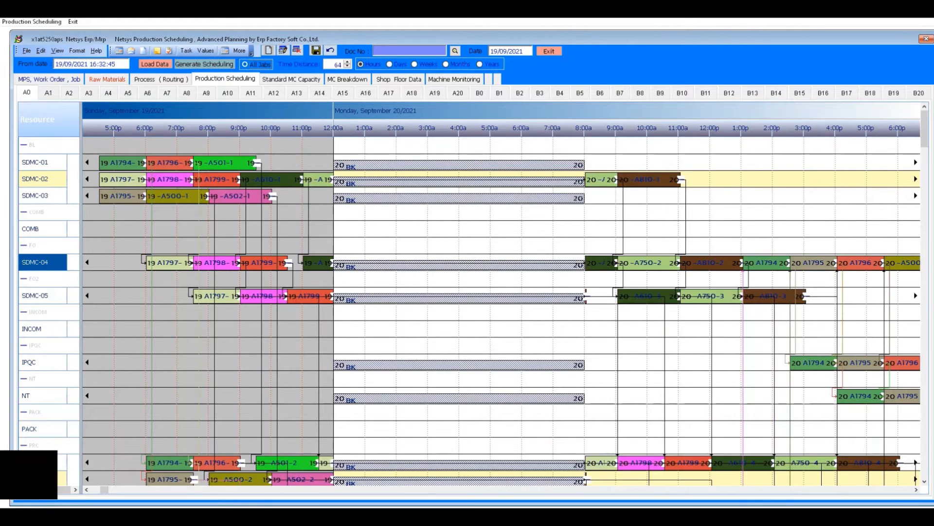
{"action": "left_click_drag", "start_coordinate": [104, 489], "coordinate": [99, 490]}
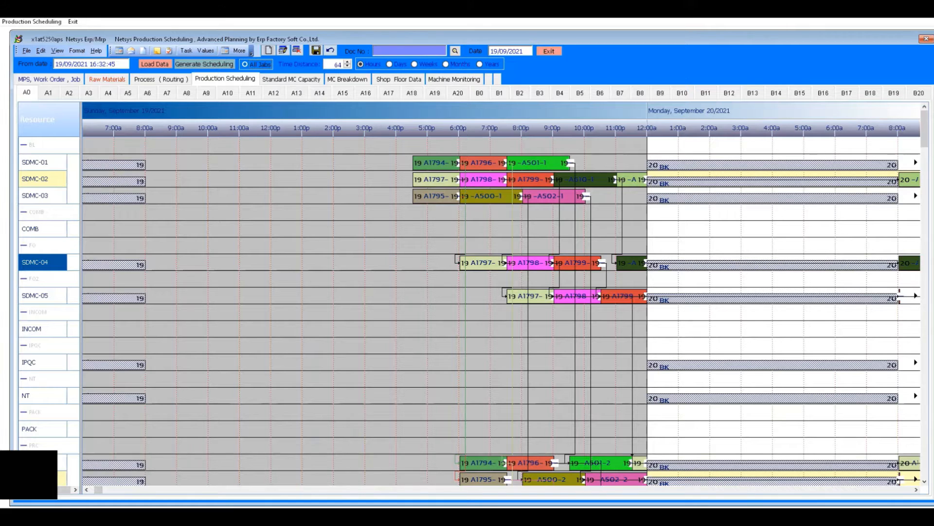
{"action": "left_click", "coordinate": [916, 489]}
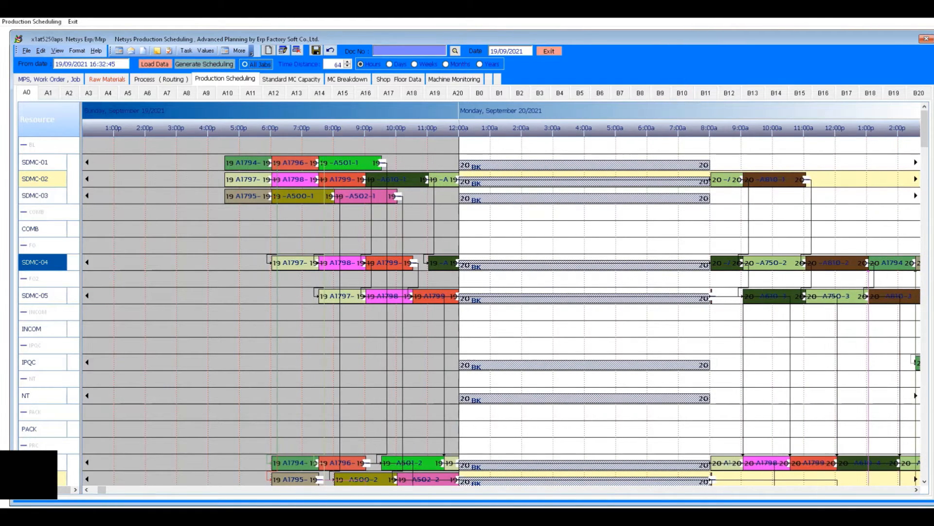
{"action": "left_click", "coordinate": [916, 489]}
{"action": "left_click", "coordinate": [917, 490]}
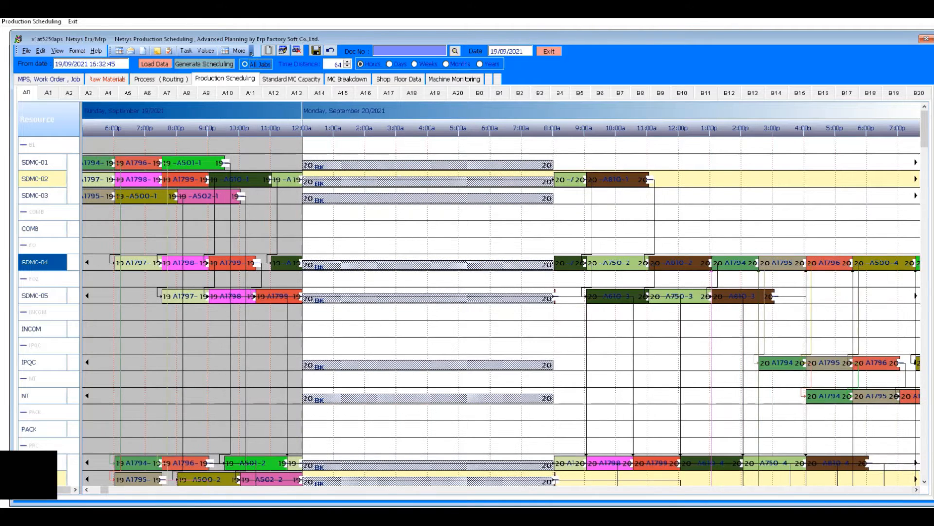
- Set the time distance to 45 and check job A810's operations on the IPQC and NT rows on September 21
{"action": "left_click", "coordinate": [348, 66]}
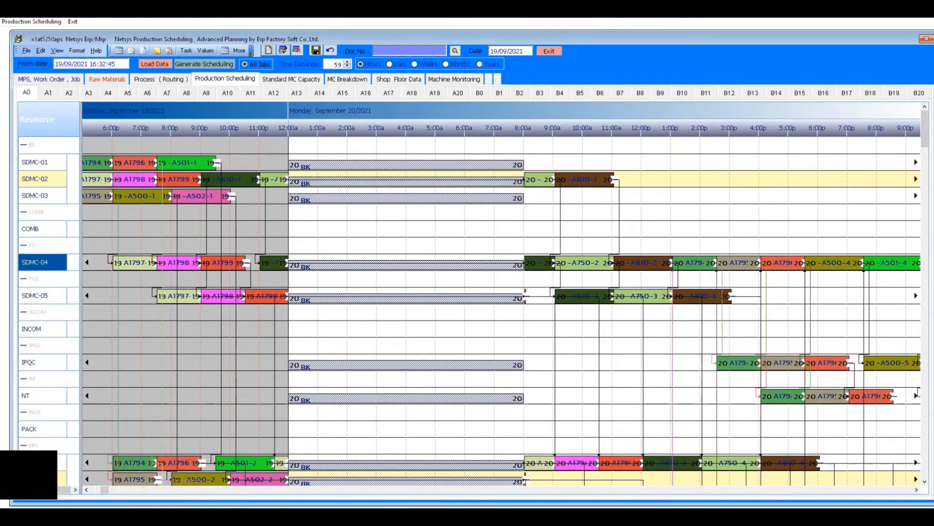
{"action": "left_click", "coordinate": [347, 66]}
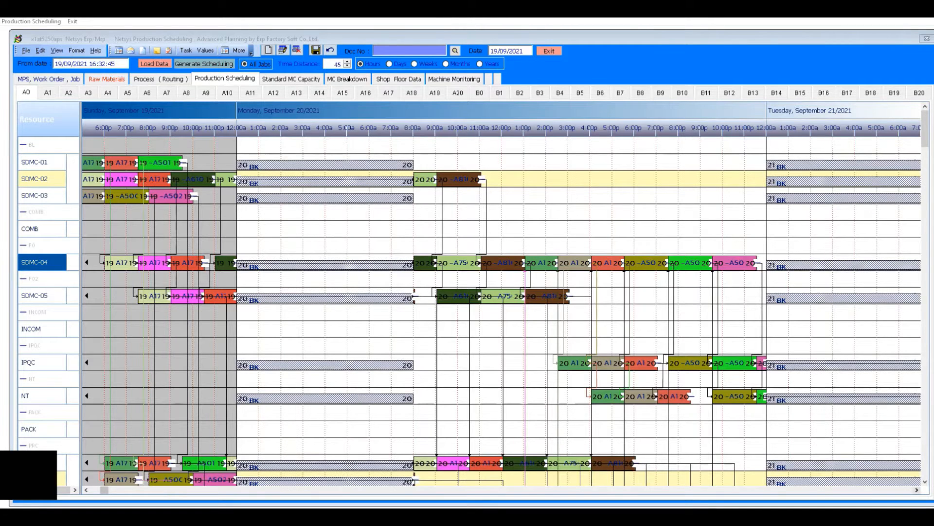
{"action": "left_click", "coordinate": [917, 489]}
{"action": "left_click", "coordinate": [917, 490]}
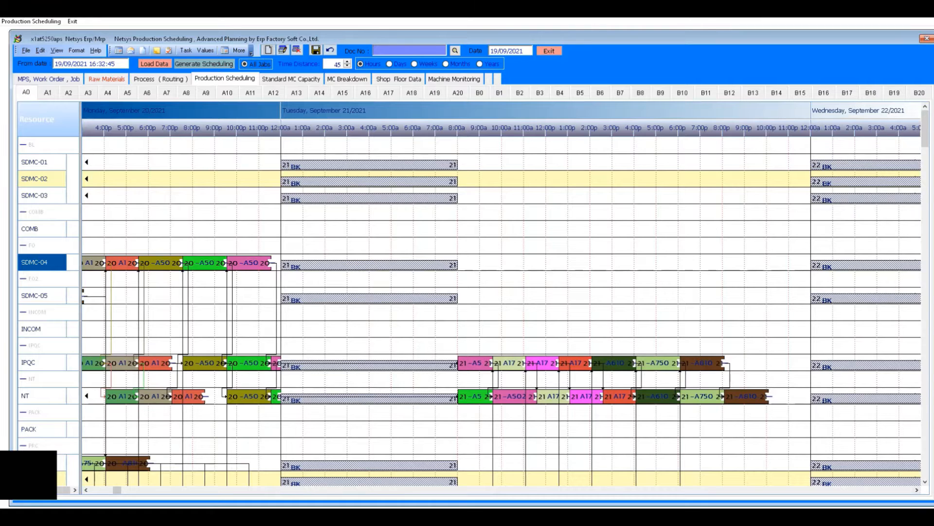
{"action": "left_click", "coordinate": [747, 396]}
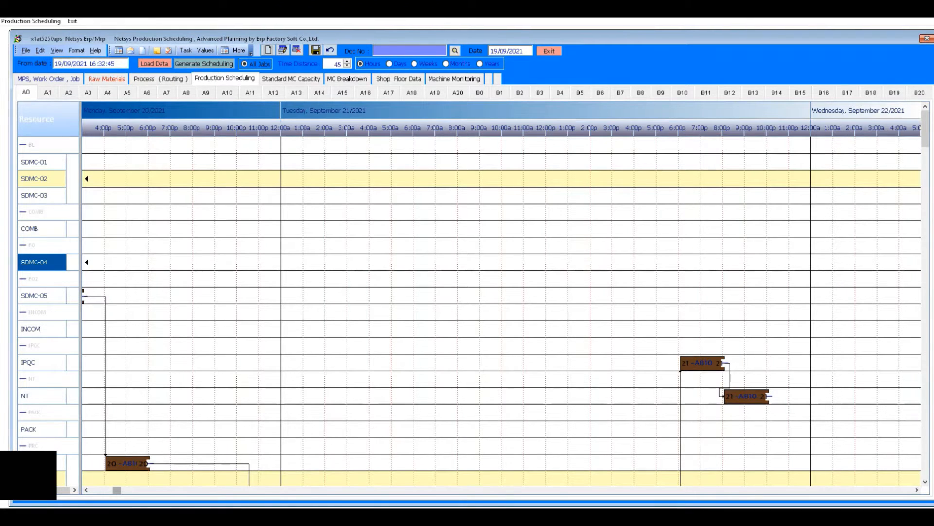
{"action": "left_click_drag", "start_coordinate": [117, 490], "coordinate": [95, 490]}
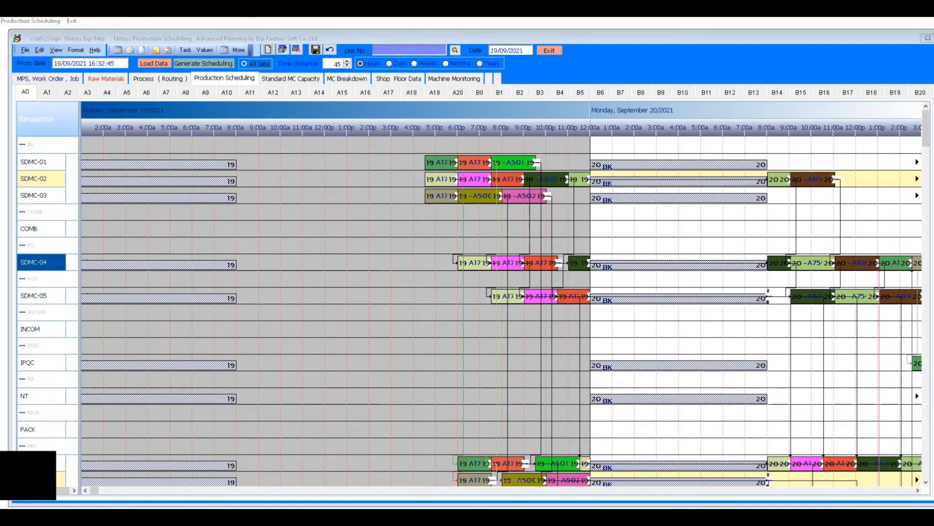
- Move job A500 from SDMC-03 to the start of SDMC-01 and job A502 directly after it, forcing the replacement of conflicting tasks
{"action": "left_click_drag", "start_coordinate": [479, 196], "coordinate": [414, 163]}
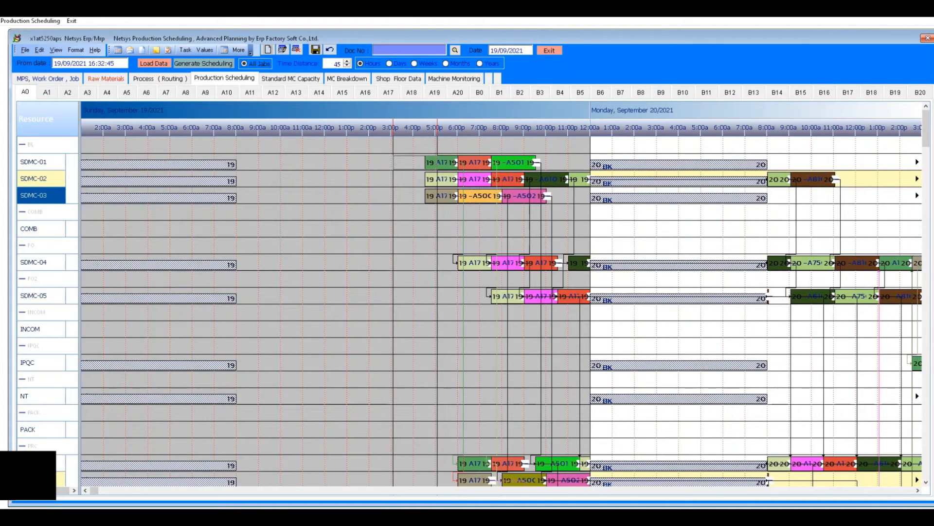
{"action": "left_click", "coordinate": [503, 298]}
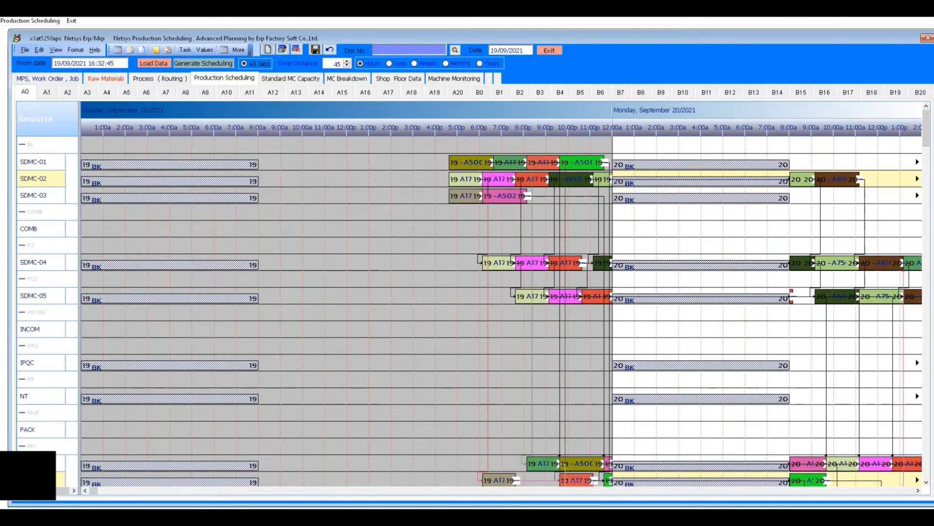
{"action": "left_click_drag", "start_coordinate": [505, 196], "coordinate": [494, 163]}
{"action": "left_click", "coordinate": [502, 298]}
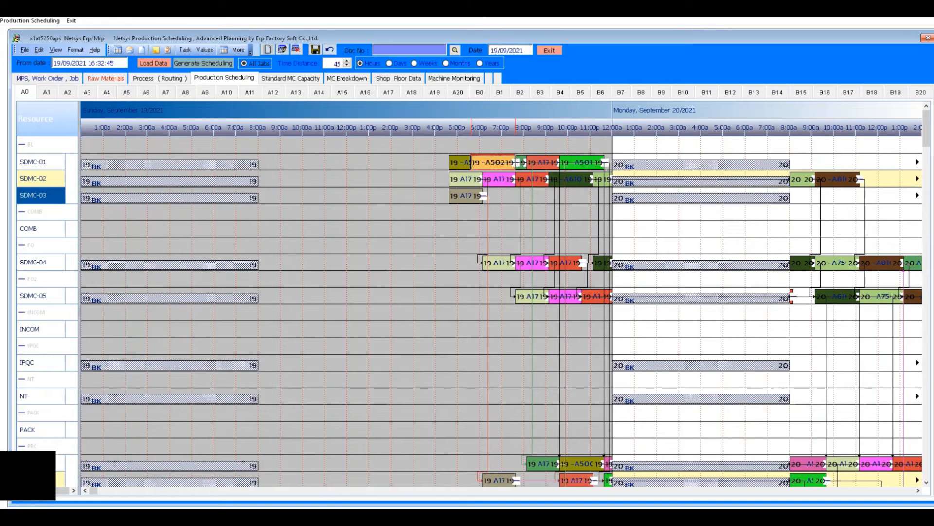
{"action": "left_click_drag", "start_coordinate": [493, 162], "coordinate": [493, 163]}
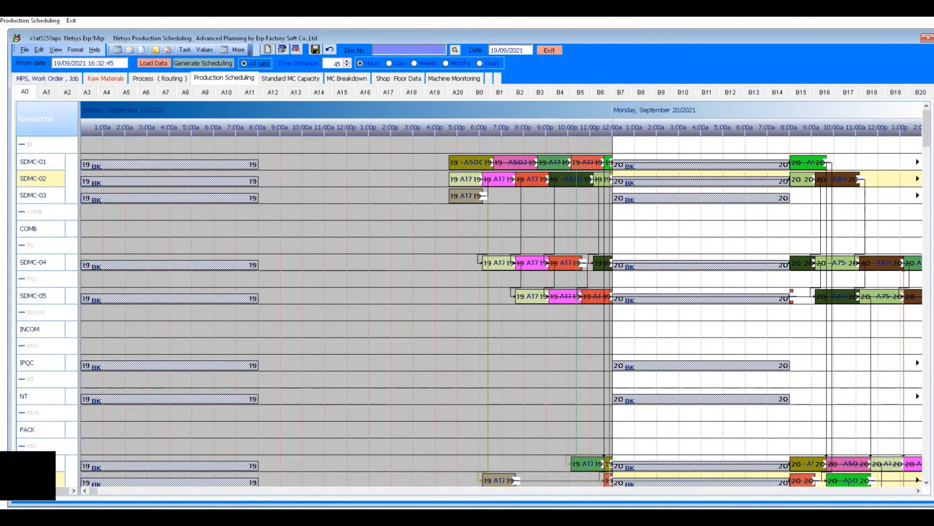
- Move job A501 from SDMC-01 to the start of SDMC-03, and move the brown job A810 on SDMC-02 to directly after A1797
{"action": "left_click_drag", "start_coordinate": [808, 163], "coordinate": [443, 196]}
{"action": "key", "text": "Return"}
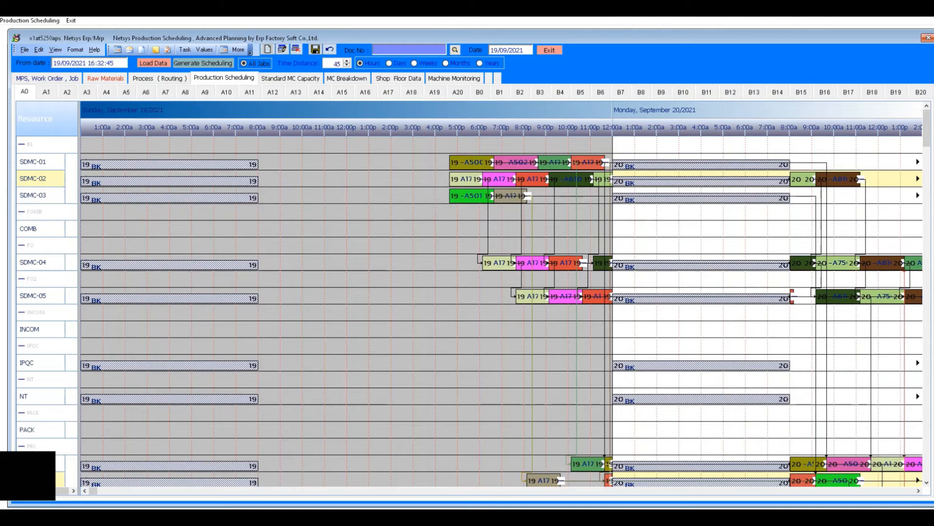
{"action": "left_click_drag", "start_coordinate": [839, 179], "coordinate": [487, 180]}
{"action": "left_click", "coordinate": [541, 298]}
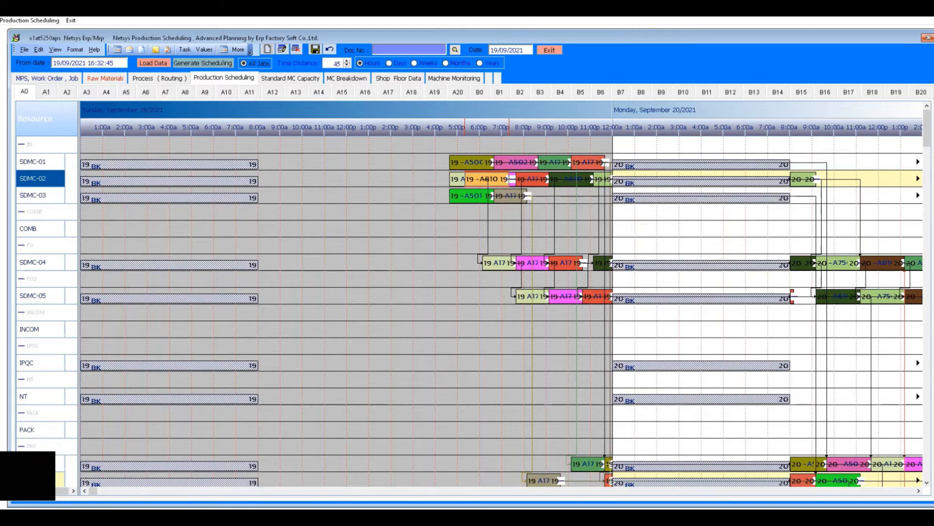
{"action": "left_click_drag", "start_coordinate": [487, 179], "coordinate": [487, 179]}
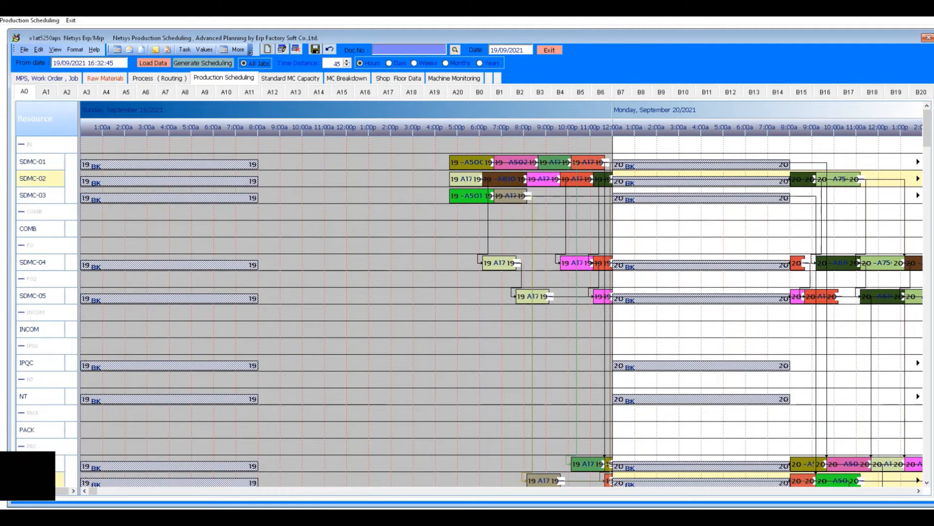
- Set the time distance to 27 and display only job A500 to trace its operations across the machine rows
{"action": "left_click", "coordinate": [346, 65]}
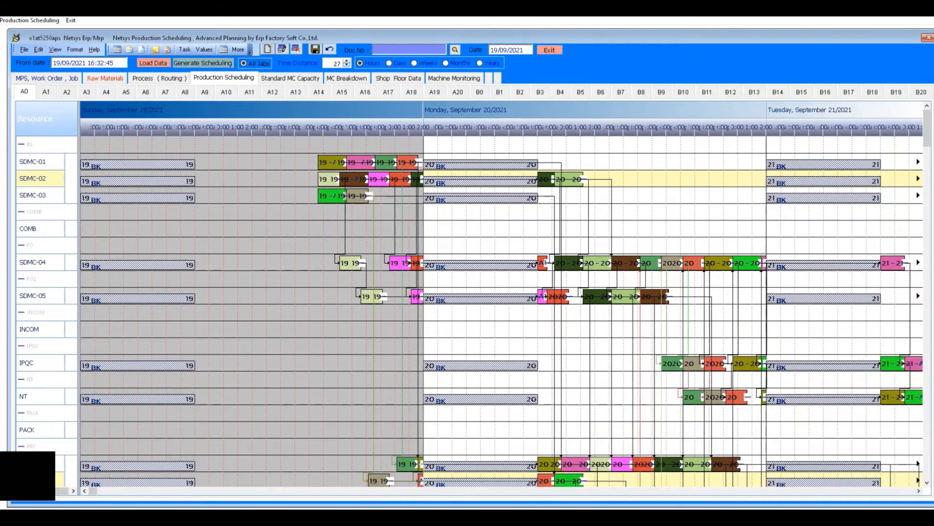
{"action": "left_click", "coordinate": [316, 162]}
{"action": "scroll", "coordinate": [501, 312], "scroll_direction": "down", "scroll_amount": 6}
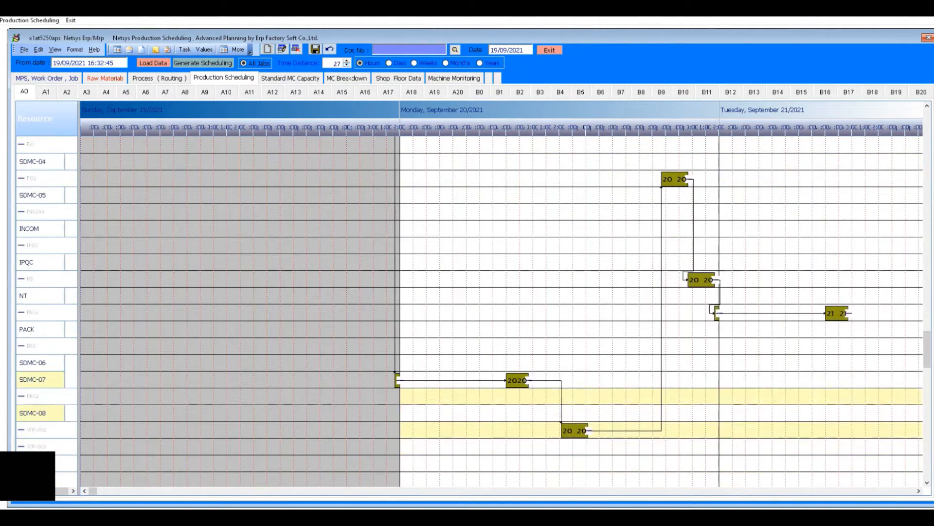
{"action": "scroll", "coordinate": [501, 312], "scroll_direction": "up", "scroll_amount": 4}
{"action": "scroll", "coordinate": [501, 311], "scroll_direction": "up", "scroll_amount": 2}
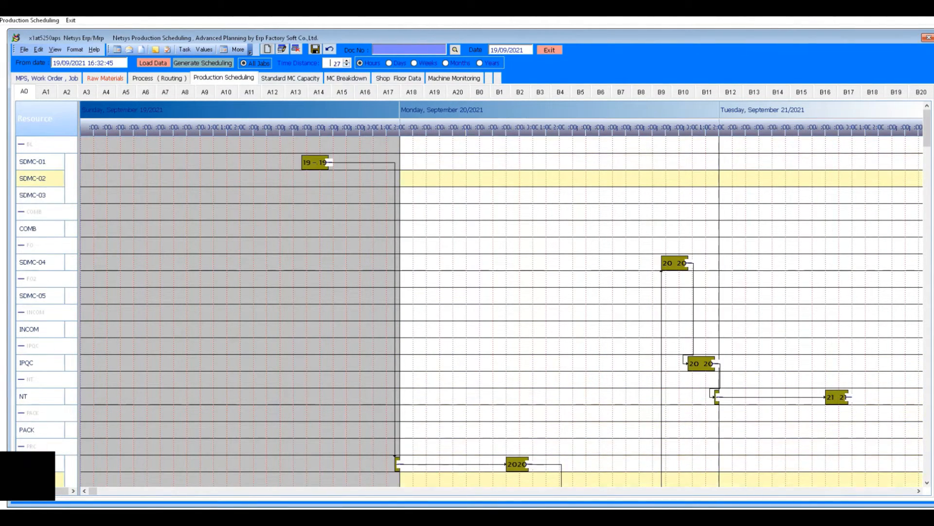
- Display only job A502 to look over its operations on the machine rows, and return the chart to all jobs
{"action": "left_click", "coordinate": [255, 63]}
{"action": "left_click", "coordinate": [340, 163]}
{"action": "scroll", "coordinate": [339, 162], "scroll_direction": "down", "scroll_amount": 4}
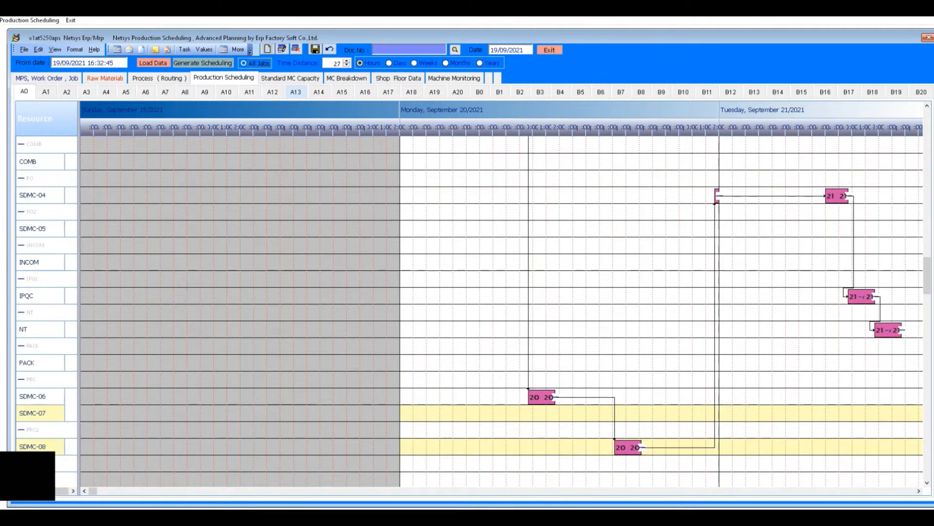
{"action": "scroll", "coordinate": [340, 162], "scroll_direction": "up", "scroll_amount": 3}
{"action": "left_click", "coordinate": [255, 63]}
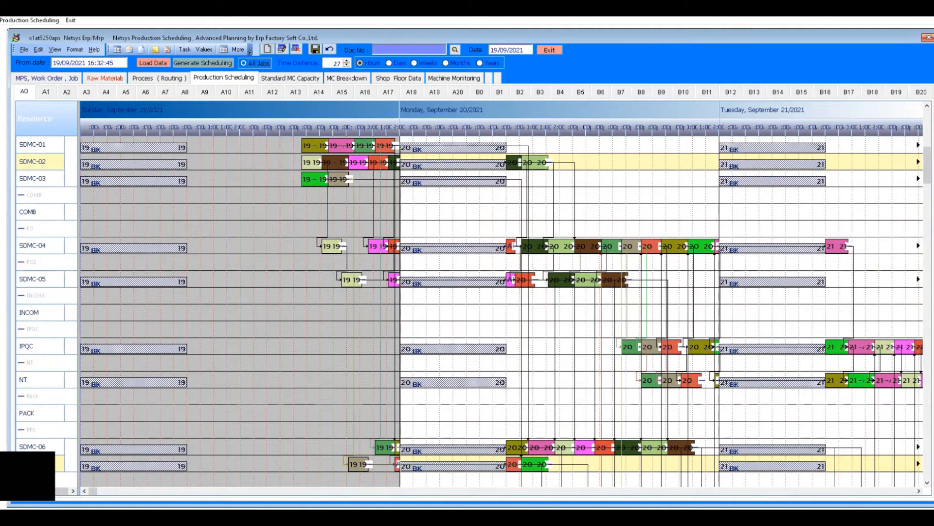
- Move job A750 from SDMC-02 to the start of SDMC-03 and job A1795 from SDMC-03 to after A502 on SDMC-01, forcing replacement
{"action": "left_click_drag", "start_coordinate": [534, 162], "coordinate": [298, 179]}
{"action": "left_click", "coordinate": [503, 298]}
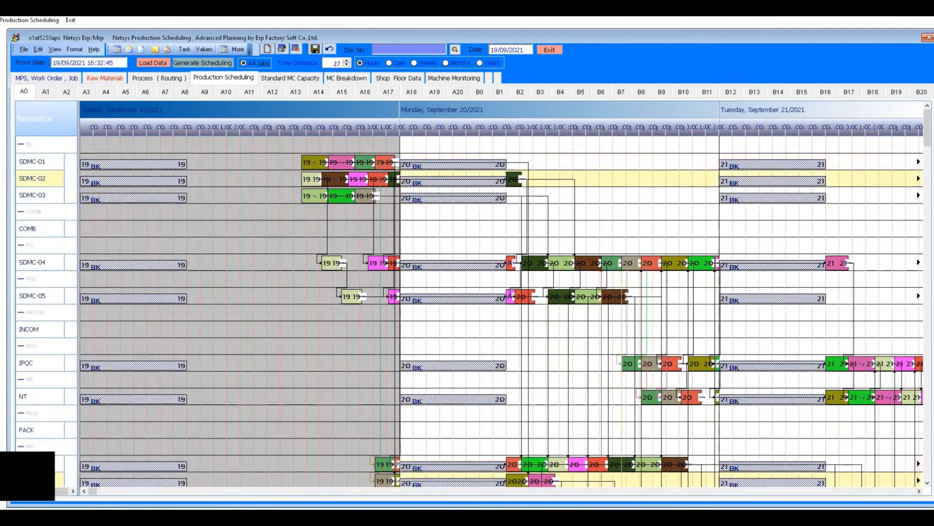
{"action": "left_click_drag", "start_coordinate": [365, 195], "coordinate": [357, 162]}
{"action": "left_click", "coordinate": [502, 298]}
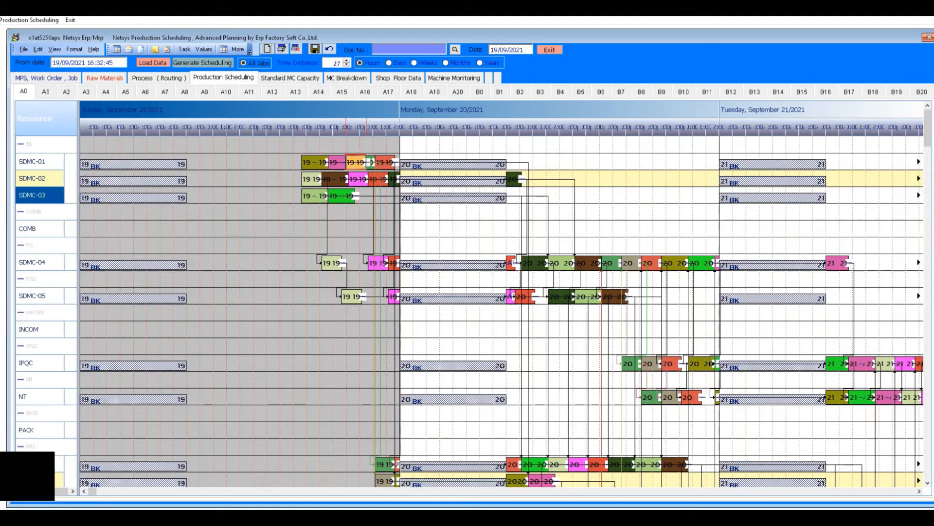
- Move the dark green job A610 from SDMC-02 to directly after A500 on SDMC-01, forcing the replacement of the conflicting task
{"action": "left_click_drag", "start_coordinate": [514, 179], "coordinate": [330, 162]}
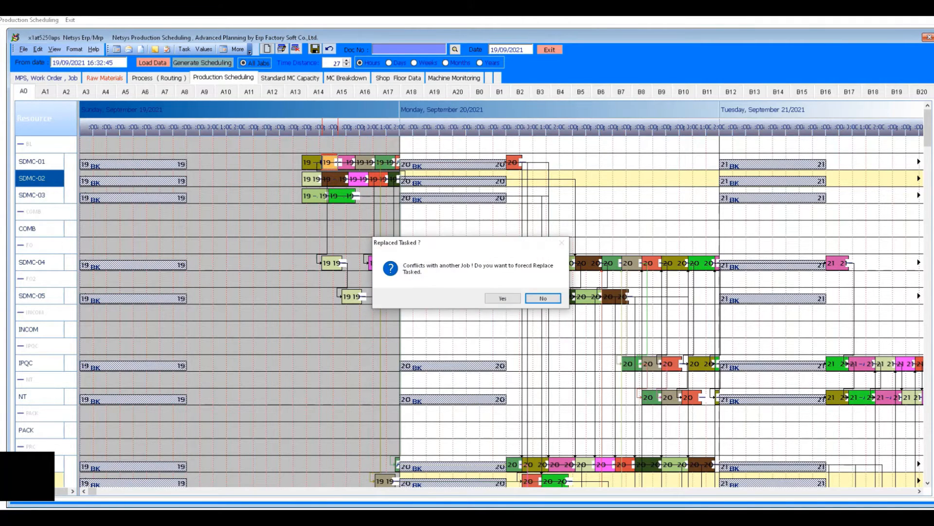
{"action": "left_click", "coordinate": [503, 298]}
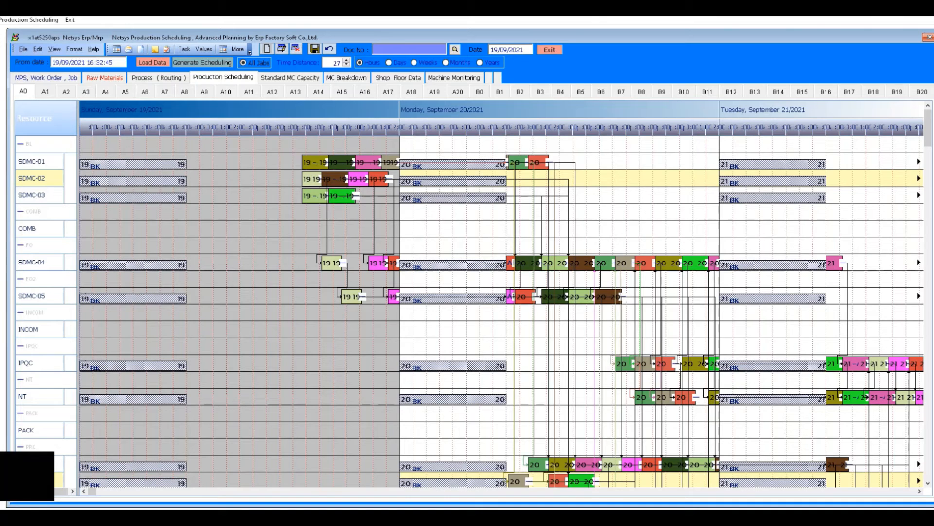
- Move job A1794 from SDMC-01 on September 20 to the start of SDMC-03, and job A1796 to the end of SDMC-03's September 19 sequence
{"action": "left_click_drag", "start_coordinate": [519, 162], "coordinate": [301, 197]}
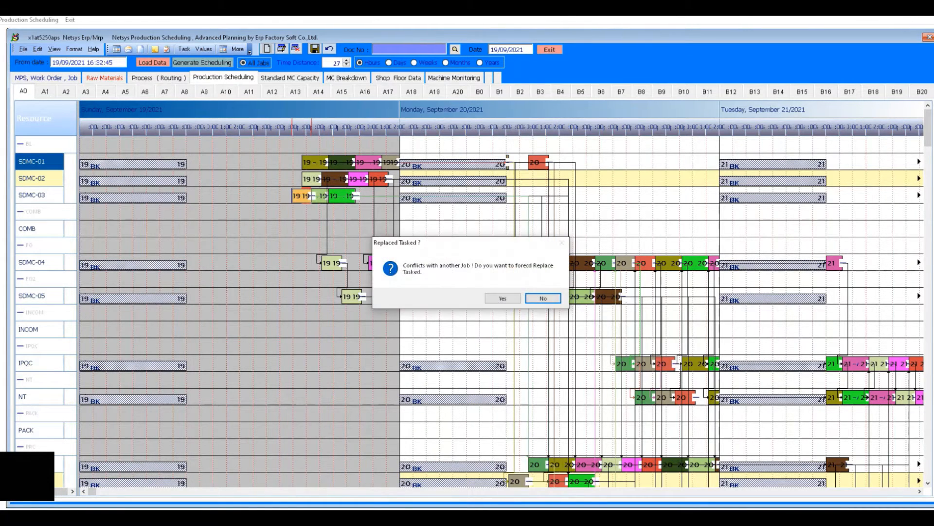
{"action": "left_click", "coordinate": [502, 297]}
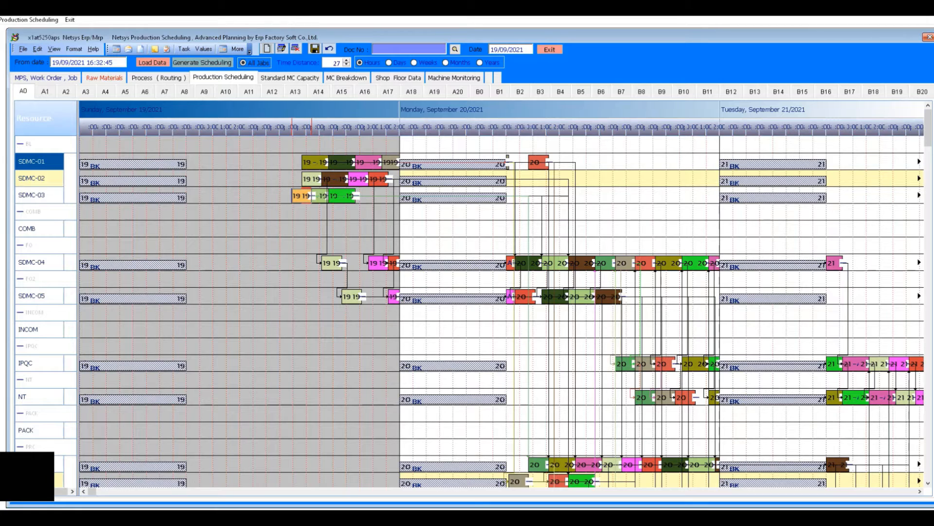
{"action": "mouse_move", "coordinate": [518, 162]}
{"action": "left_mouse_down"}
{"action": "mouse_move", "coordinate": [411, 195]}
{"action": "mouse_move", "coordinate": [533, 194]}
{"action": "left_mouse_up"}
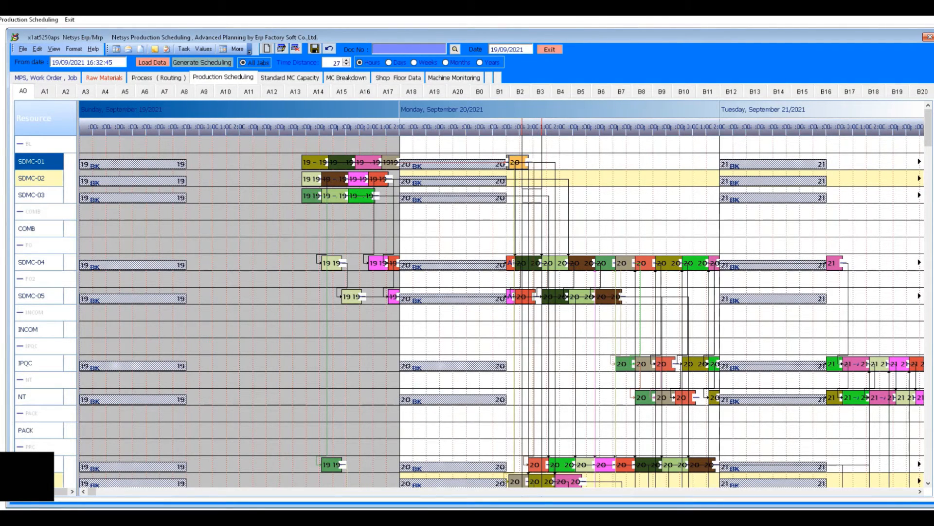
{"action": "left_click_drag", "start_coordinate": [532, 196], "coordinate": [531, 195]}
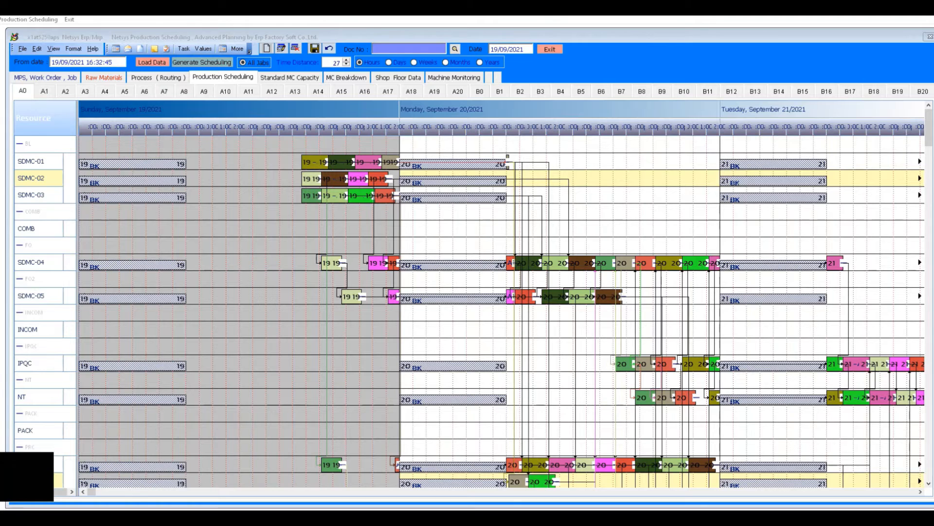
- Set the time distance to 33 and move the green job from the start of SDMC-03 to the start of SDMC-01, forcing replacement
{"action": "left_click", "coordinate": [341, 228]}
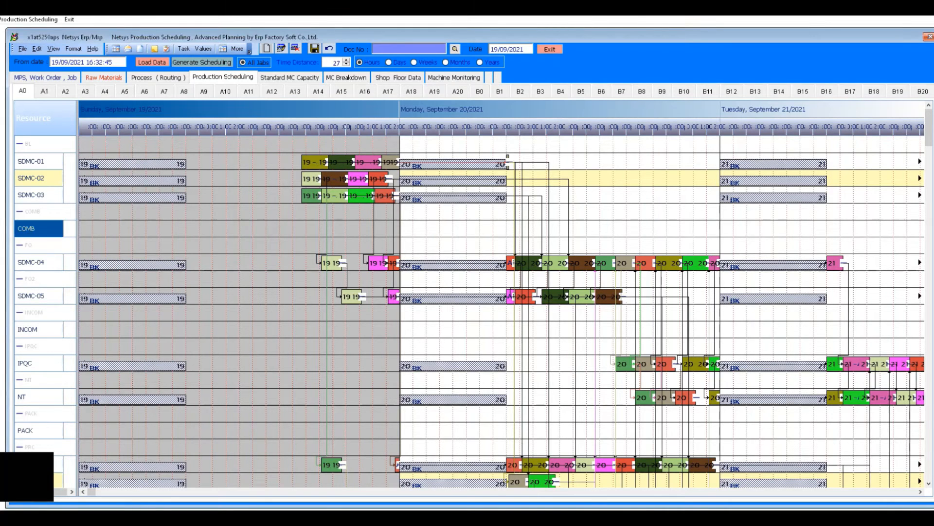
{"action": "left_click", "coordinate": [347, 60]}
{"action": "left_click", "coordinate": [346, 60]}
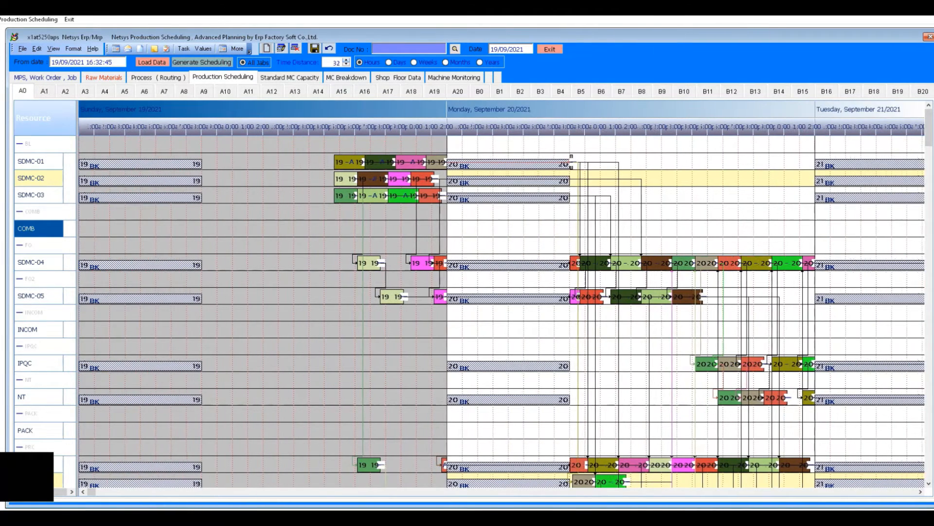
{"action": "left_click", "coordinate": [346, 60]}
{"action": "left_click_drag", "start_coordinate": [363, 195], "coordinate": [351, 163]}
{"action": "key", "text": "Return"}
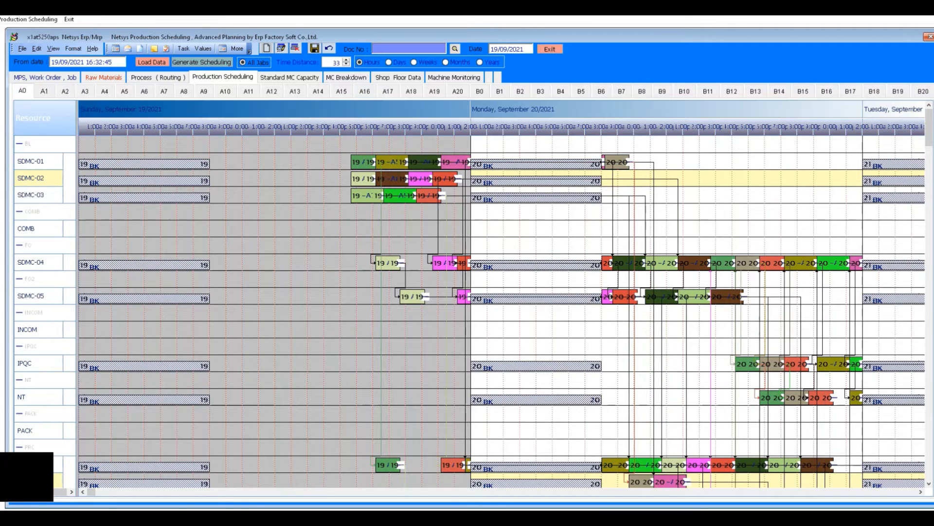
- Move SDMC-03's remaining jobs to SDMC-01, forcing replacement: A501 after A500, the red job last, and A750 first on September 20
{"action": "left_click_drag", "start_coordinate": [401, 195], "coordinate": [408, 163]}
{"action": "left_click", "coordinate": [503, 298]}
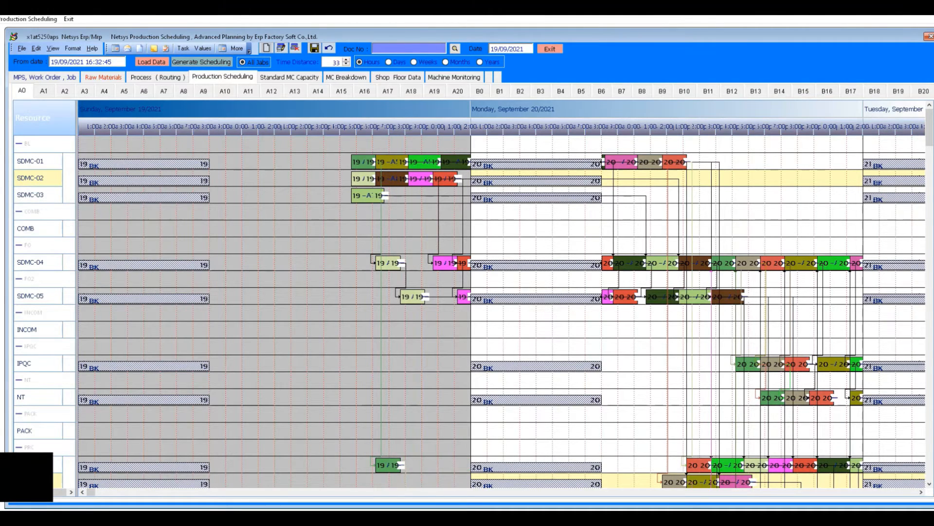
{"action": "left_click_drag", "start_coordinate": [367, 196], "coordinate": [600, 163]}
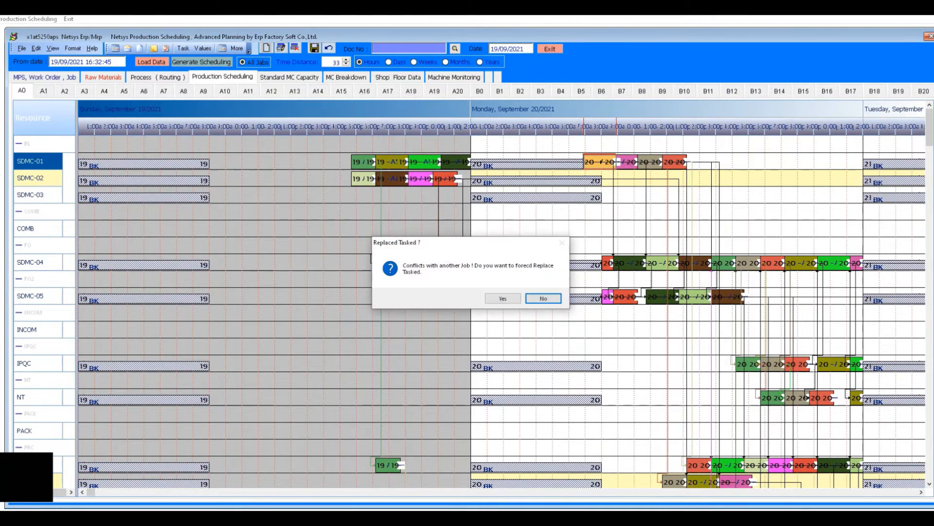
{"action": "left_click", "coordinate": [487, 298]}
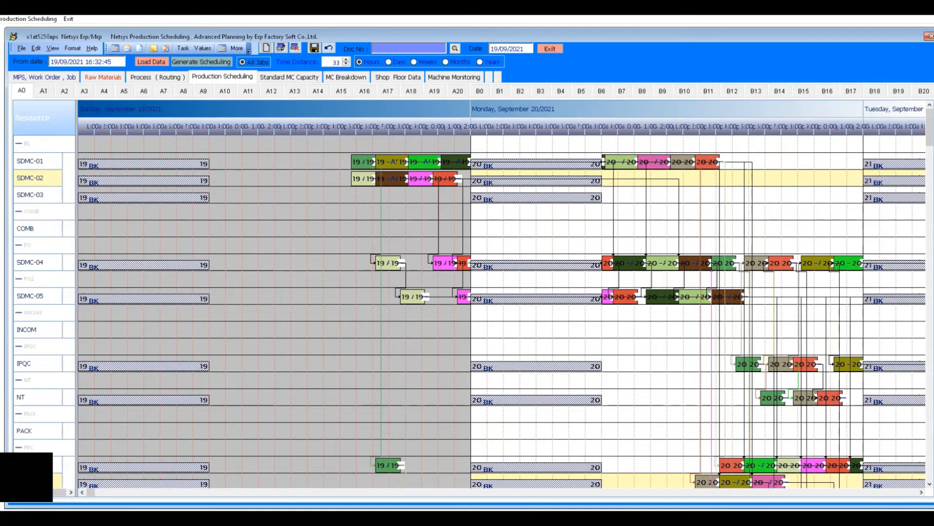
- Display only the green job at the start of SDMC-01 to trace its operations across the machine rows, and return to all jobs
{"action": "scroll", "coordinate": [501, 311], "scroll_direction": "down", "scroll_amount": 5}
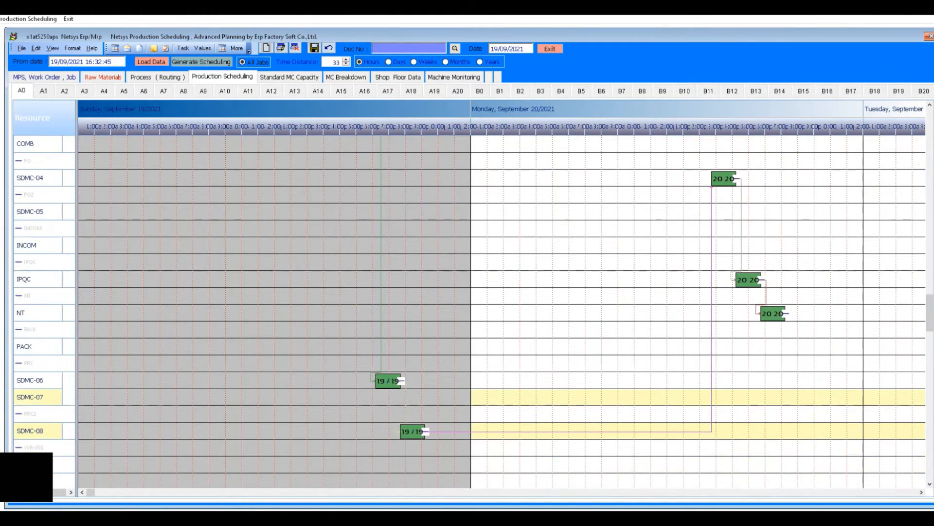
{"action": "scroll", "coordinate": [501, 312], "scroll_direction": "up", "scroll_amount": 2}
{"action": "scroll", "coordinate": [501, 312], "scroll_direction": "up", "scroll_amount": 3}
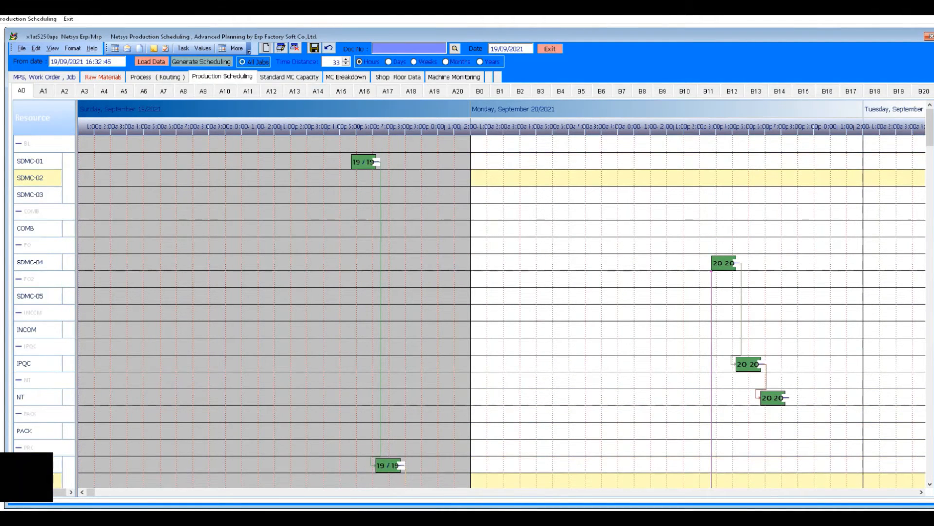
{"action": "left_click", "coordinate": [253, 63]}
- Display only the olive job A500 to trace its operations across the machine rows, and return the chart to all jobs
{"action": "double_click", "coordinate": [392, 162]}
{"action": "scroll", "coordinate": [391, 162], "scroll_direction": "down", "scroll_amount": 6}
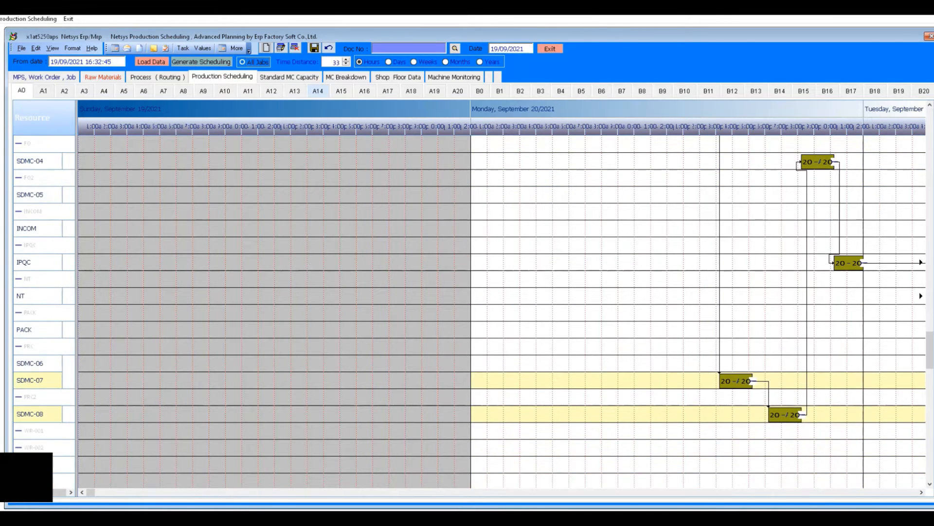
{"action": "scroll", "coordinate": [392, 161], "scroll_direction": "up", "scroll_amount": 2}
{"action": "scroll", "coordinate": [501, 312], "scroll_direction": "up", "scroll_amount": 2}
{"action": "left_click", "coordinate": [921, 492]}
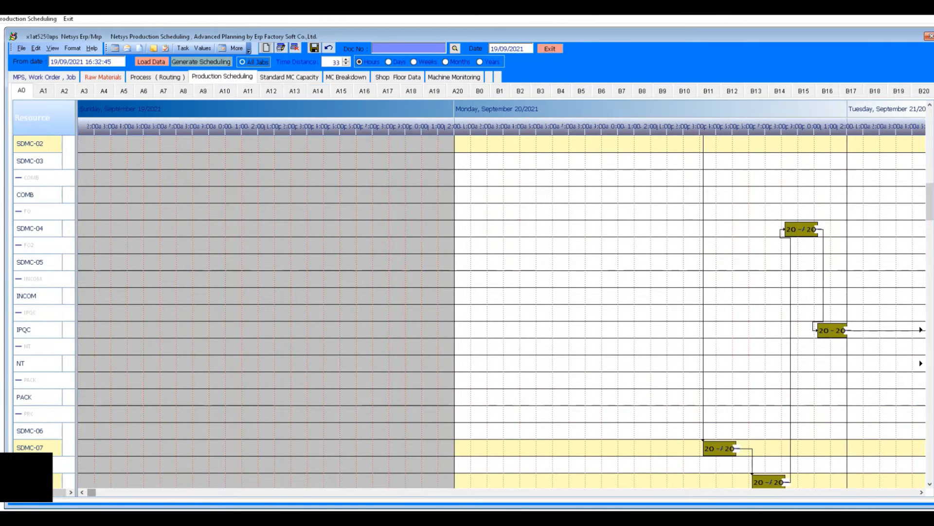
{"action": "scroll", "coordinate": [502, 312], "scroll_direction": "up", "scroll_amount": 2}
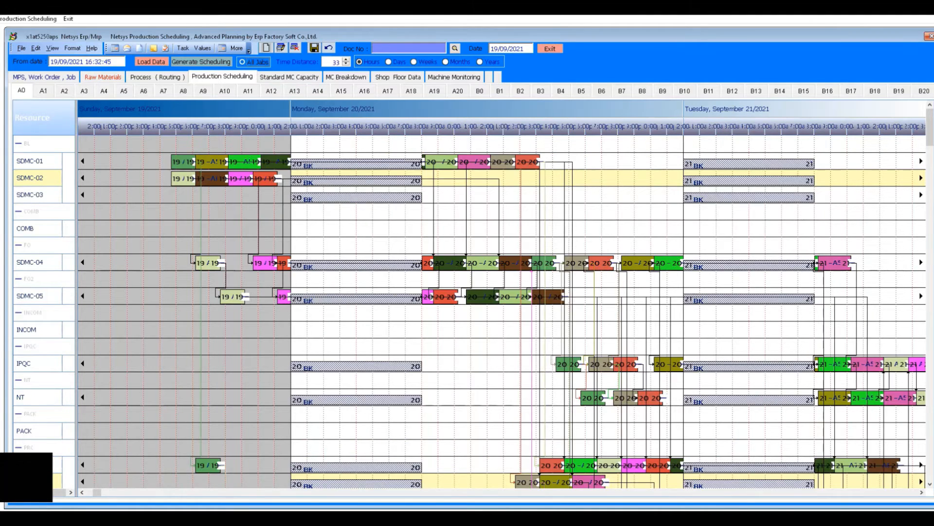
- Display only the last red job on SDMC-02 to trace its operations from September 19 to 21, and restore all jobs
{"action": "left_click", "coordinate": [265, 178]}
{"action": "scroll", "coordinate": [501, 312], "scroll_direction": "down", "scroll_amount": 4}
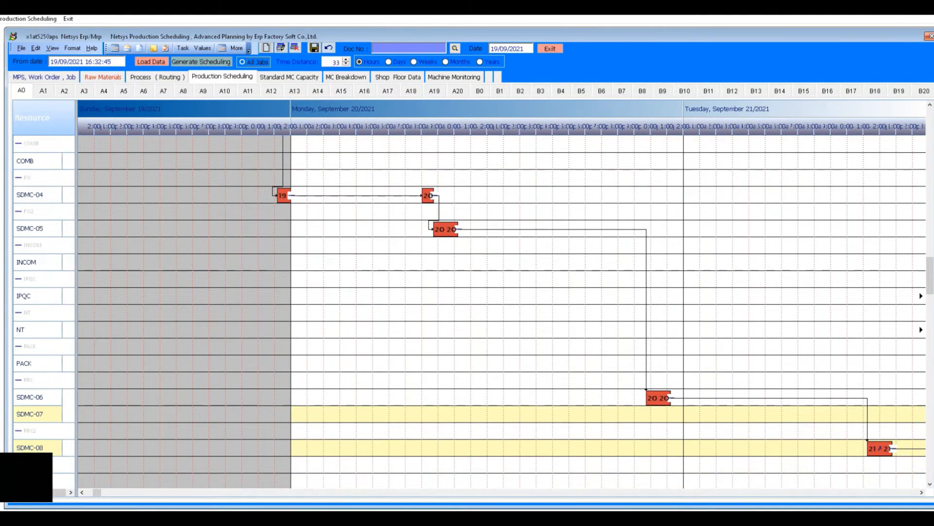
{"action": "scroll", "coordinate": [501, 312], "scroll_direction": "right", "scroll_amount": 6}
{"action": "scroll", "coordinate": [501, 312], "scroll_direction": "up", "scroll_amount": 4}
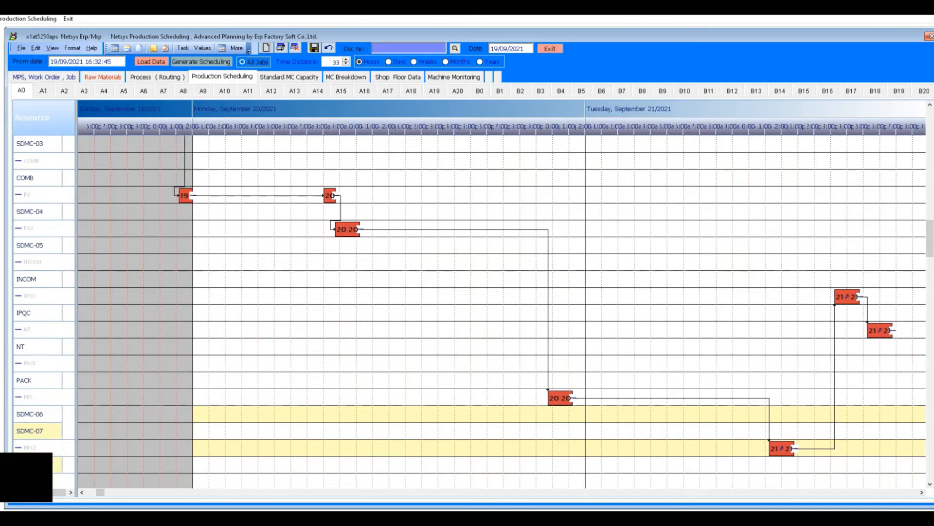
{"action": "left_click", "coordinate": [241, 62]}
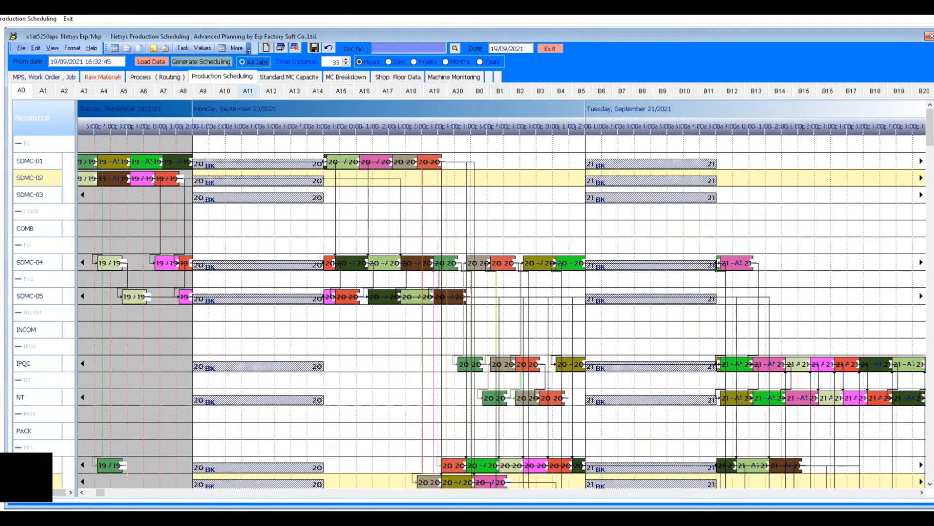
{"action": "left_click", "coordinate": [248, 91]}
{"action": "scroll", "coordinate": [248, 91], "scroll_direction": "down", "scroll_amount": 4}
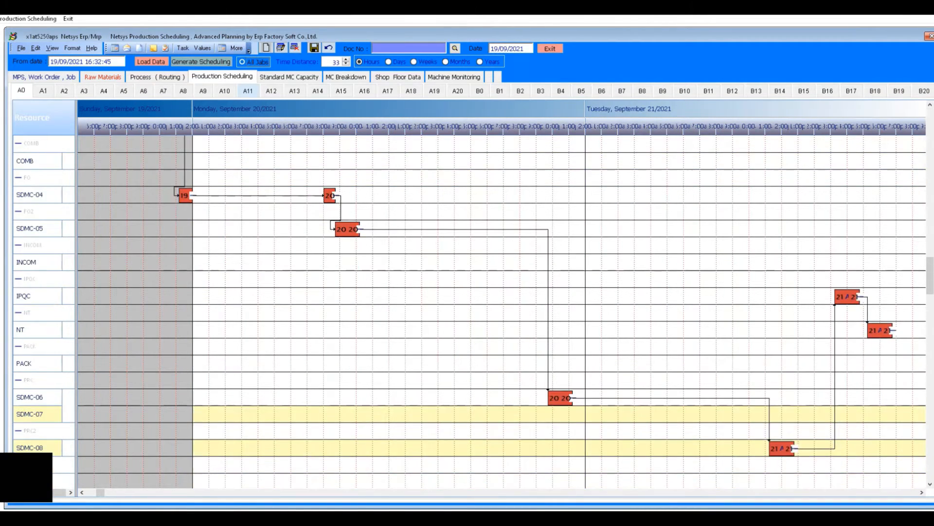
{"action": "scroll", "coordinate": [247, 91], "scroll_direction": "up", "scroll_amount": 4}
{"action": "left_click", "coordinate": [242, 62]}
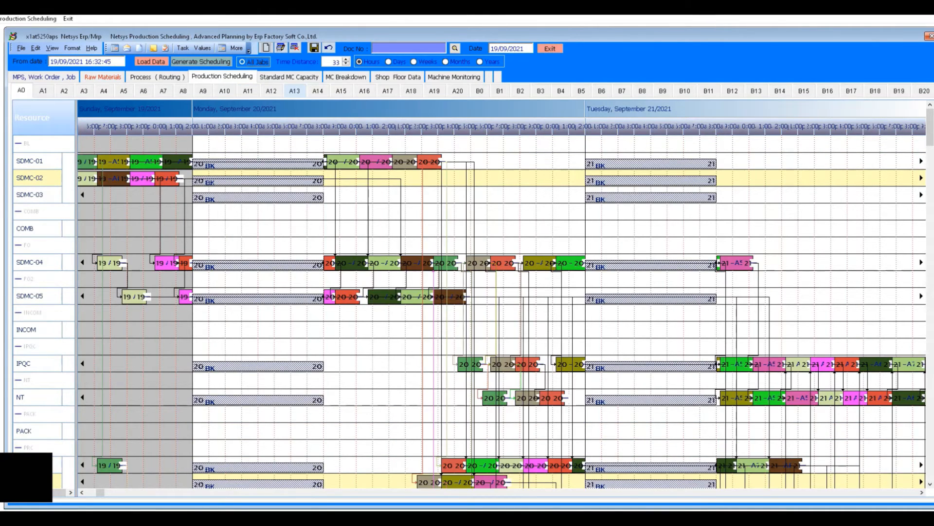
- Display only the pink job A502 to trace its operations across the machine rows, and bring back all jobs
{"action": "left_click", "coordinate": [295, 91]}
{"action": "scroll", "coordinate": [294, 91], "scroll_direction": "down", "scroll_amount": 3}
{"action": "scroll", "coordinate": [295, 91], "scroll_direction": "up", "scroll_amount": 2}
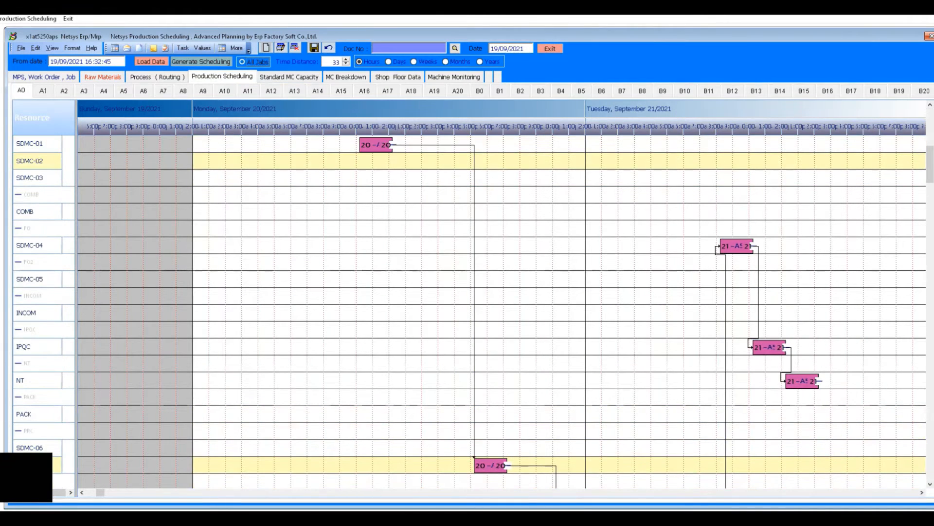
{"action": "left_click", "coordinate": [242, 62]}
- Display only the red job that ends SDMC-01's September 20 sequence to trace its operations, and return to all jobs
{"action": "left_click", "coordinate": [430, 146]}
{"action": "scroll", "coordinate": [429, 145], "scroll_direction": "down", "scroll_amount": 3}
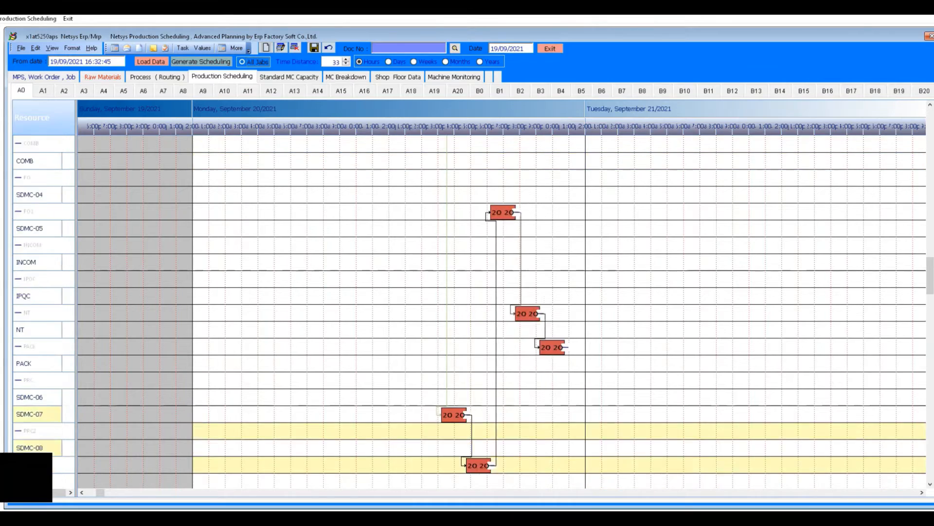
{"action": "scroll", "coordinate": [429, 145], "scroll_direction": "up", "scroll_amount": 2}
{"action": "left_click", "coordinate": [242, 62]}
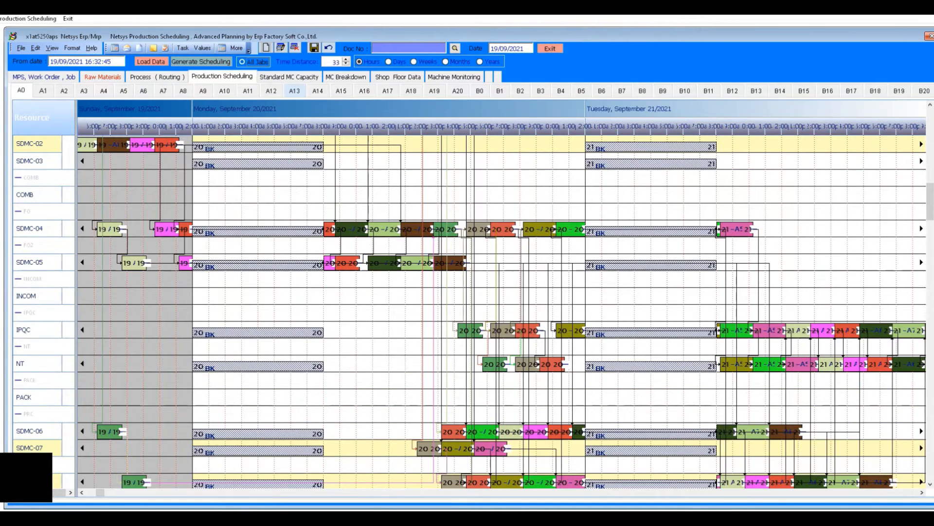
- Set the time distance to 43 and trace the brown job's operations from September 19 to 22, ending with all jobs displayed
{"action": "left_click", "coordinate": [922, 493]}
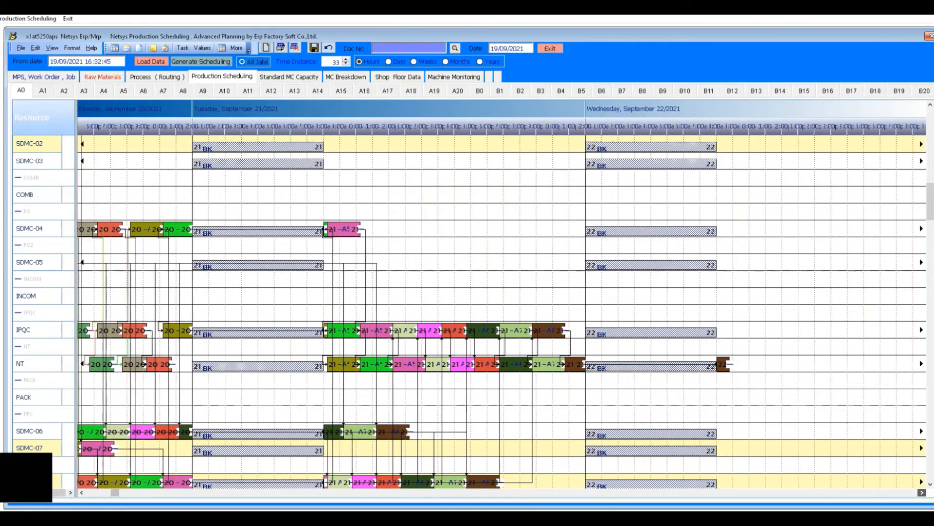
{"action": "left_click", "coordinate": [346, 59]}
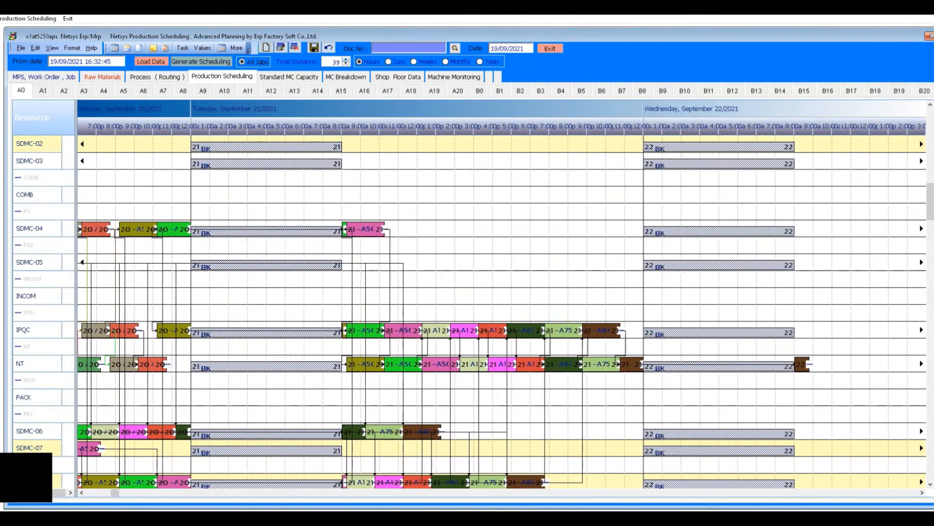
{"action": "left_click_drag", "start_coordinate": [115, 493], "coordinate": [128, 493]}
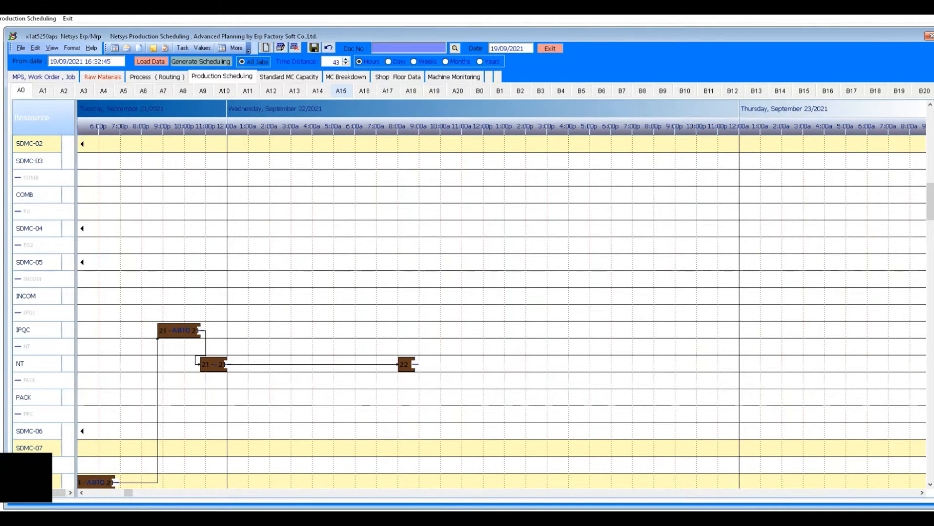
{"action": "left_click_drag", "start_coordinate": [128, 492], "coordinate": [90, 493]}
{"action": "scroll", "coordinate": [501, 292], "scroll_direction": "up", "scroll_amount": 2}
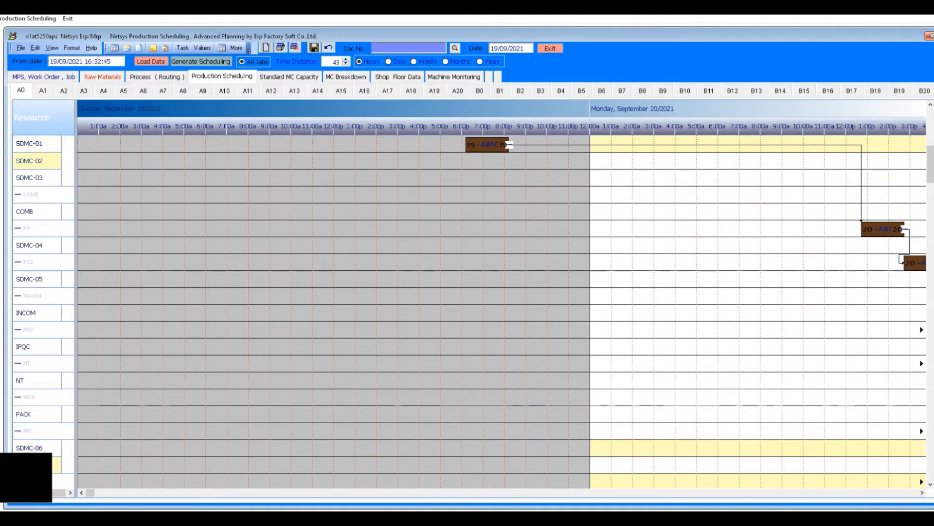
{"action": "left_click", "coordinate": [255, 62]}
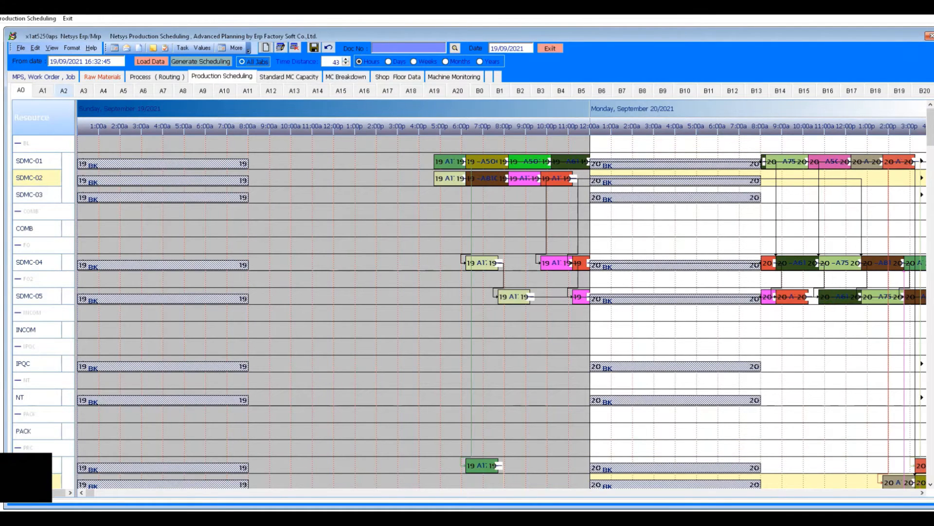
- Move the magenta job from SDMC-02 to directly after the first green job on SDMC-01, forcing the replacement of the conflicting task
{"action": "left_click_drag", "start_coordinate": [90, 492], "coordinate": [101, 493]}
{"action": "left_click", "coordinate": [82, 493]}
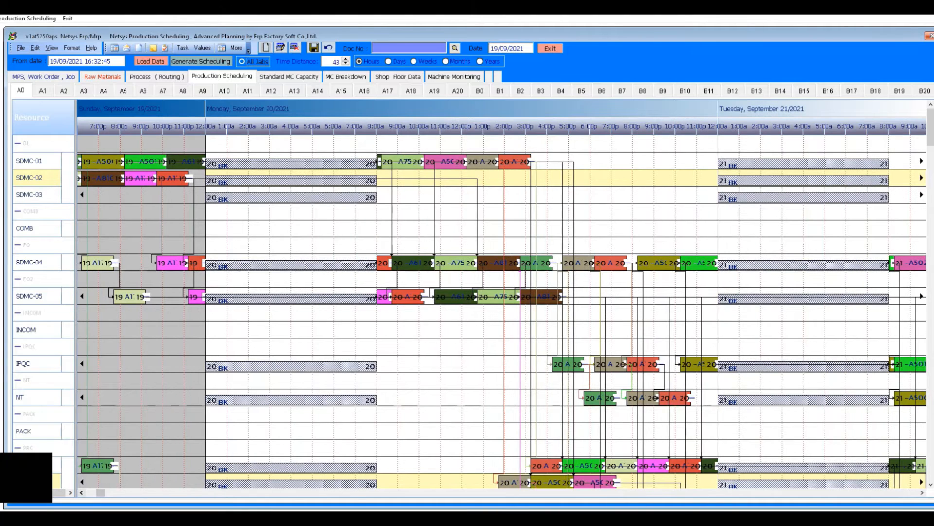
{"action": "left_click", "coordinate": [82, 493]}
{"action": "left_click", "coordinate": [81, 492]}
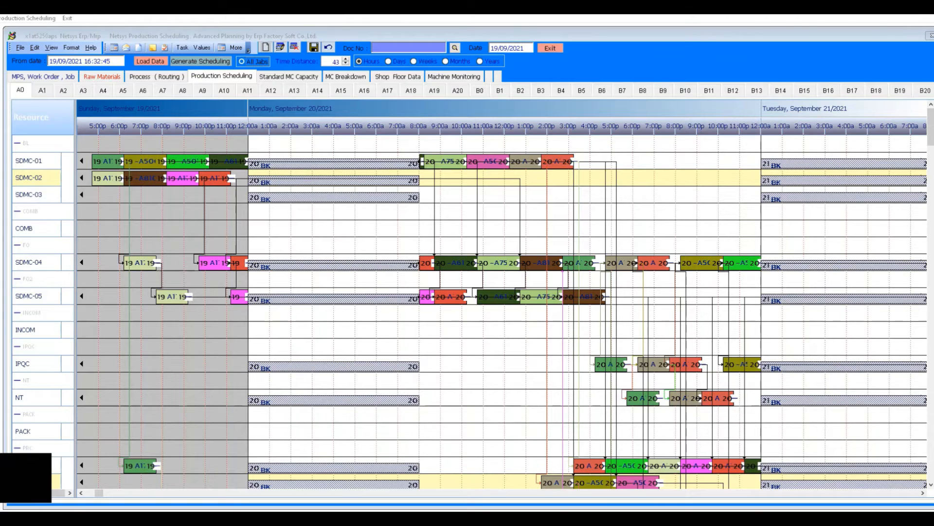
{"action": "left_click_drag", "start_coordinate": [99, 494], "coordinate": [94, 493]}
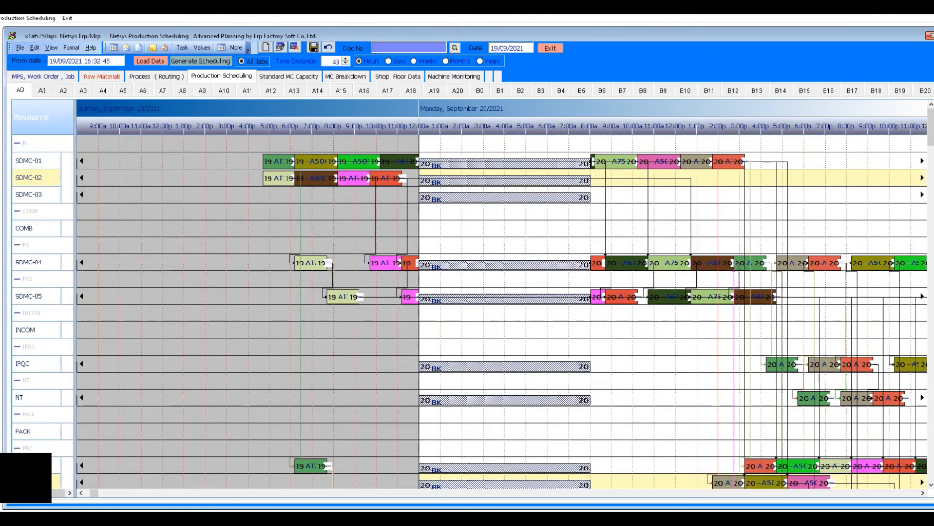
{"action": "left_click_drag", "start_coordinate": [354, 178], "coordinate": [293, 161]}
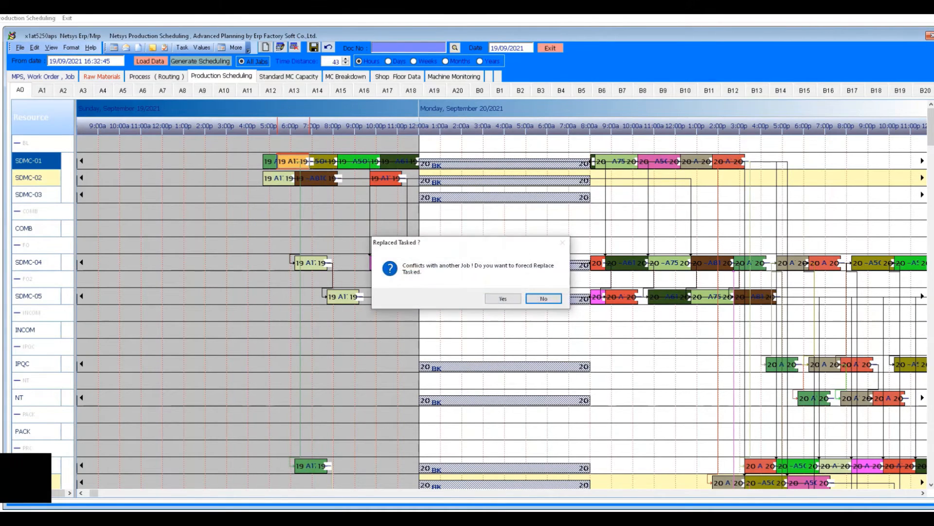
{"action": "key", "text": "Return"}
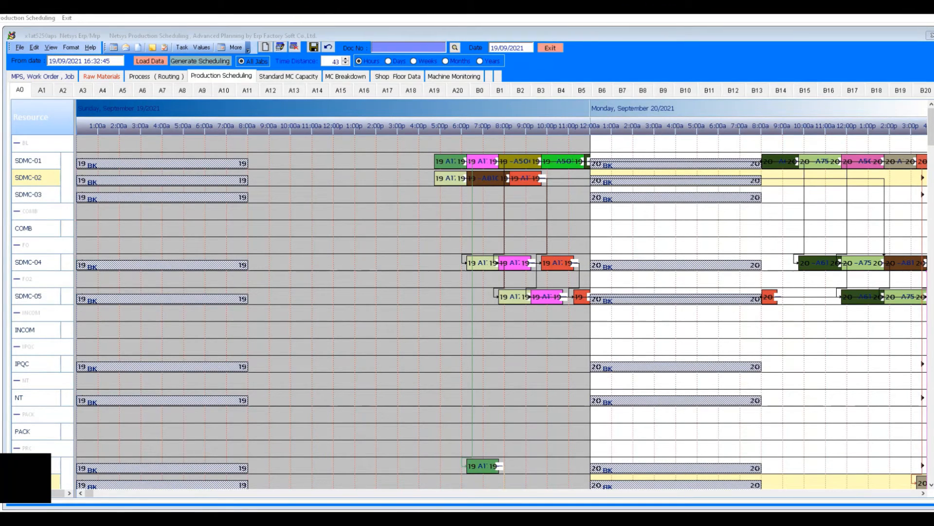
- Move the dark green job A610 from SDMC-01 to the start of SDMC-03, and force pink job A502 to the start of SDMC-01
{"action": "left_click_drag", "start_coordinate": [780, 161], "coordinate": [461, 195]}
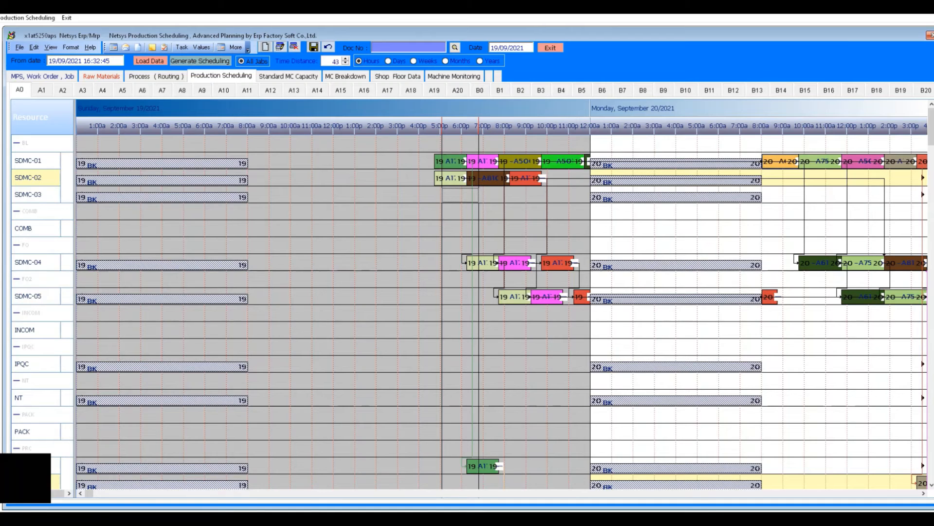
{"action": "left_click_drag", "start_coordinate": [820, 162], "coordinate": [434, 144]}
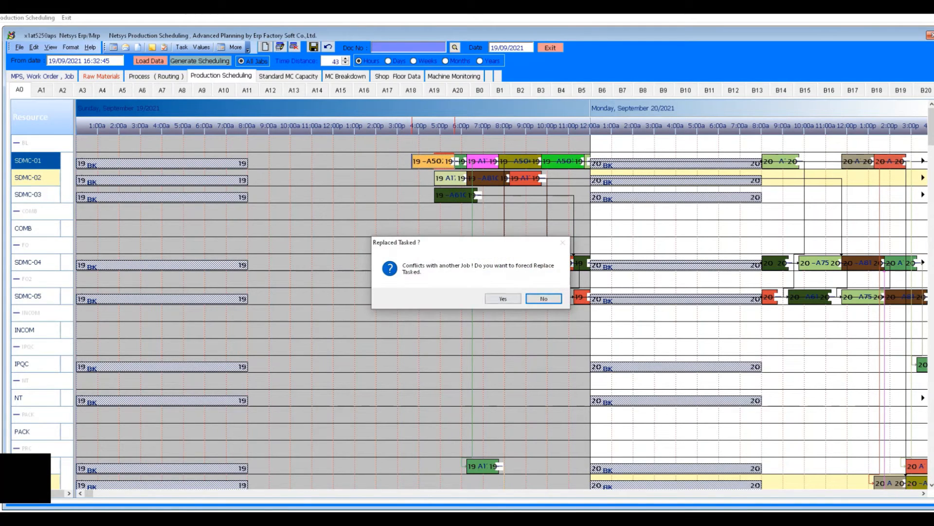
{"action": "left_click", "coordinate": [504, 298]}
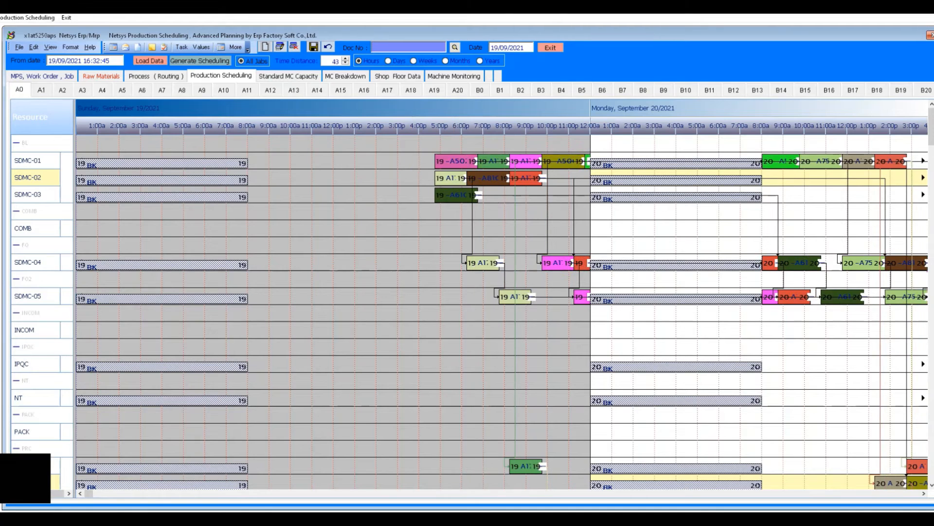
- Move the taupe job from SDMC-01 to second place on SDMC-02, forcing replacement, and bright green job A501 to after A610 on SDMC-03
{"action": "left_click_drag", "start_coordinate": [859, 161], "coordinate": [466, 178]}
{"action": "left_click", "coordinate": [496, 298]}
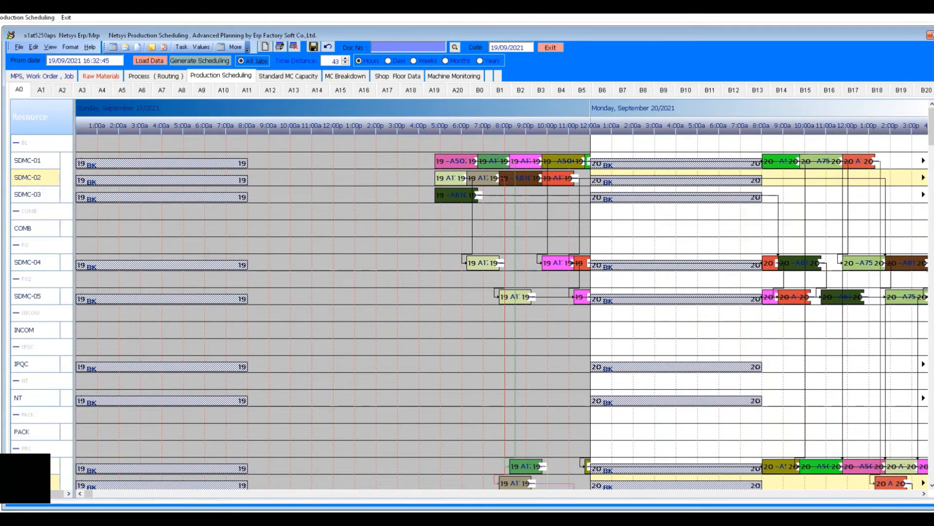
{"action": "left_click_drag", "start_coordinate": [781, 162], "coordinate": [535, 195]}
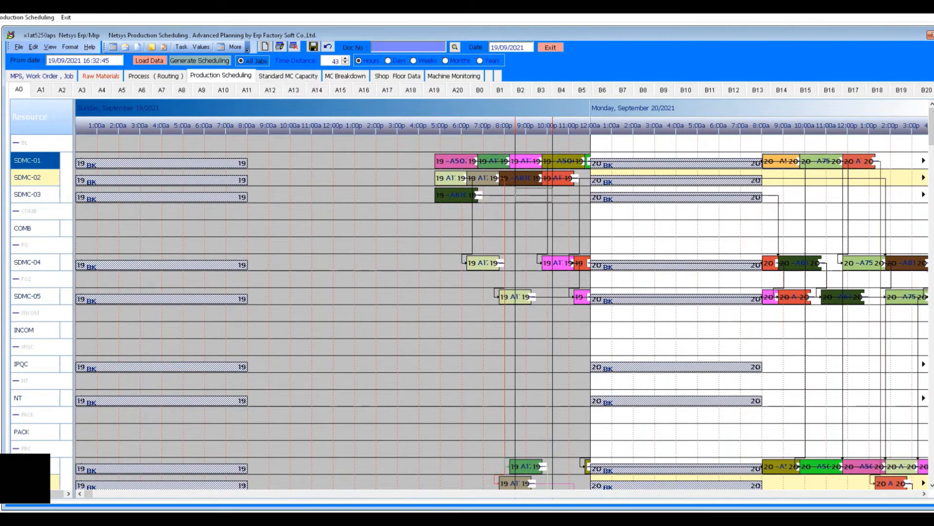
{"action": "left_click_drag", "start_coordinate": [535, 195], "coordinate": [535, 195]}
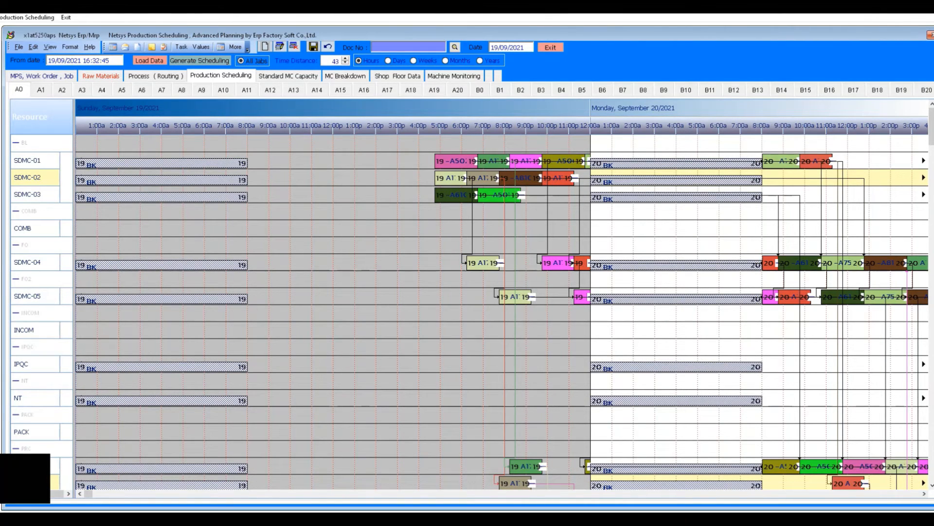
- Move the last red job on SDMC-01 to directly after bright green job A501 on SDMC-03
{"action": "left_click_drag", "start_coordinate": [816, 161], "coordinate": [556, 195]}
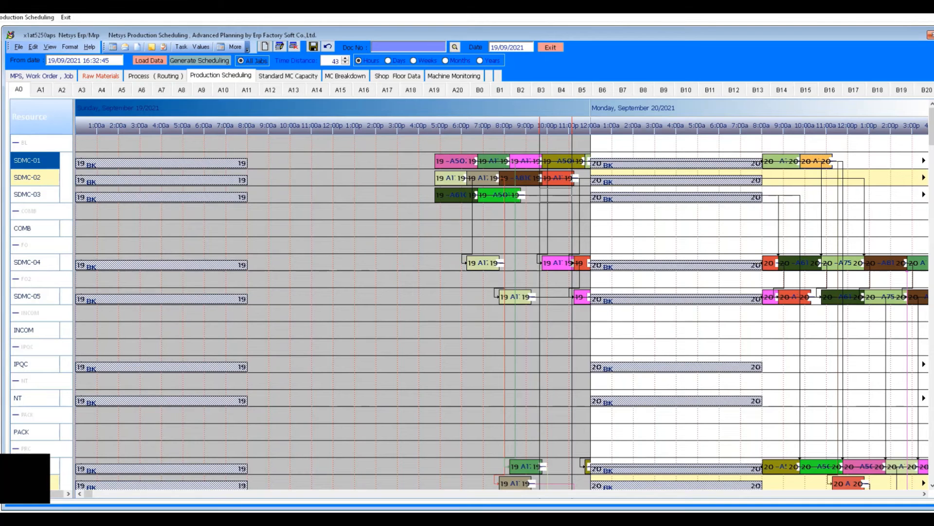
{"action": "left_click_drag", "start_coordinate": [556, 195], "coordinate": [556, 195]}
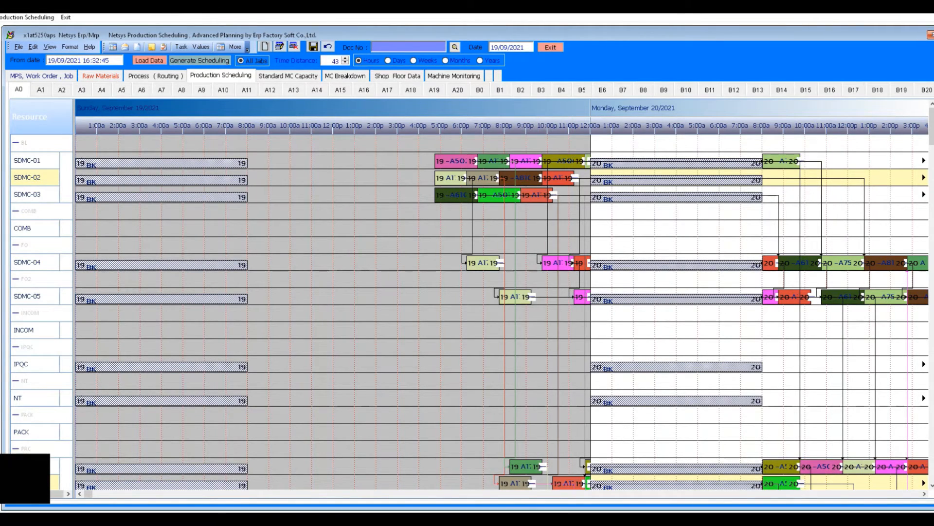
- Trace the red job on SDMC-05 and light green job A750 individually on September 20, redisplaying all jobs after each
{"action": "left_click", "coordinate": [924, 494]}
{"action": "left_click", "coordinate": [925, 493]}
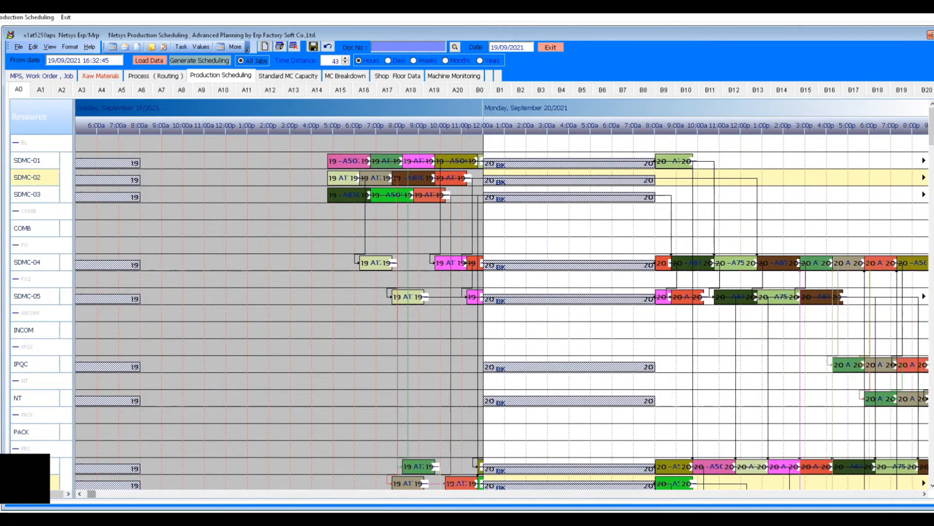
{"action": "scroll", "coordinate": [501, 311], "scroll_direction": "down", "scroll_amount": 1}
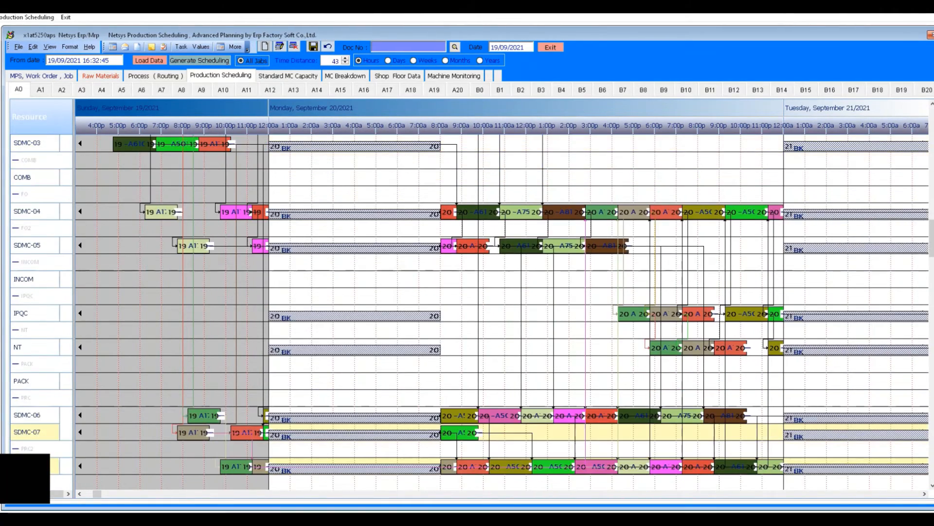
{"action": "scroll", "coordinate": [501, 311], "scroll_direction": "up", "scroll_amount": 1}
{"action": "double_click", "coordinate": [473, 297]}
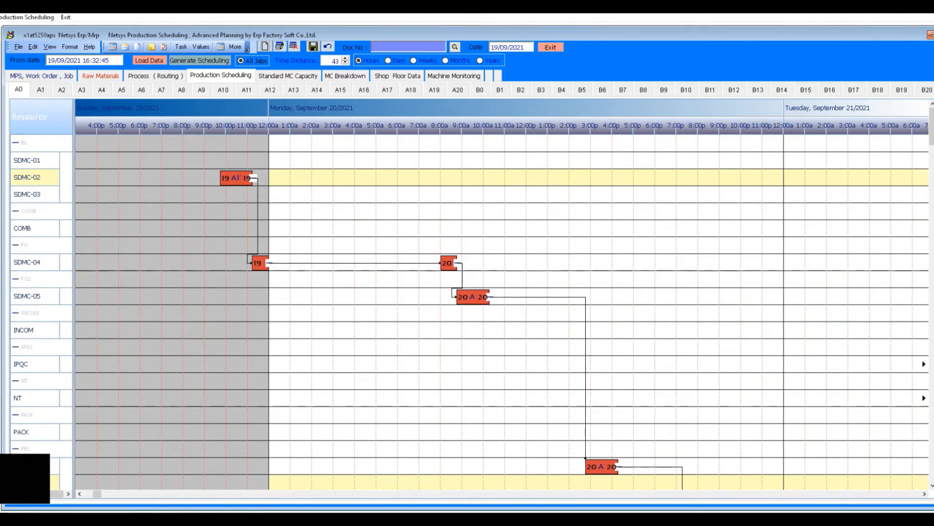
{"action": "left_click", "coordinate": [253, 61]}
{"action": "double_click", "coordinate": [521, 263]}
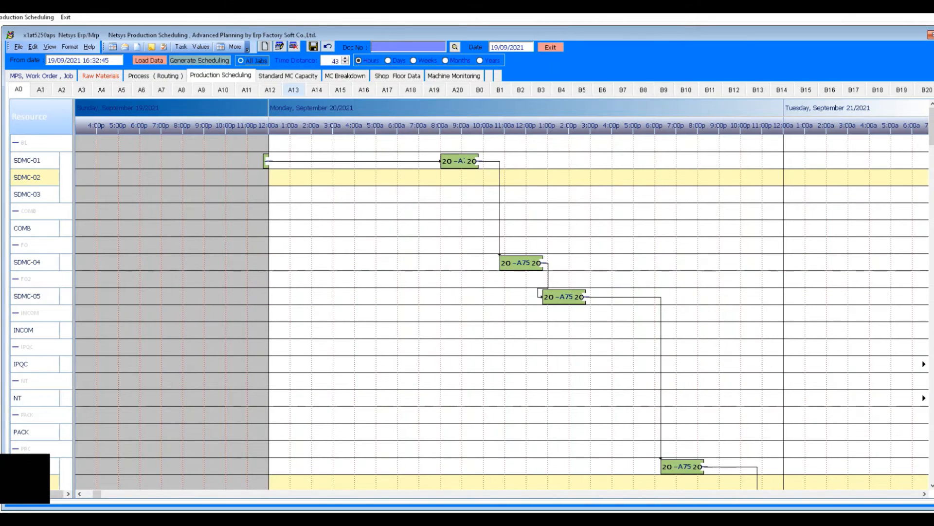
{"action": "left_click", "coordinate": [253, 61]}
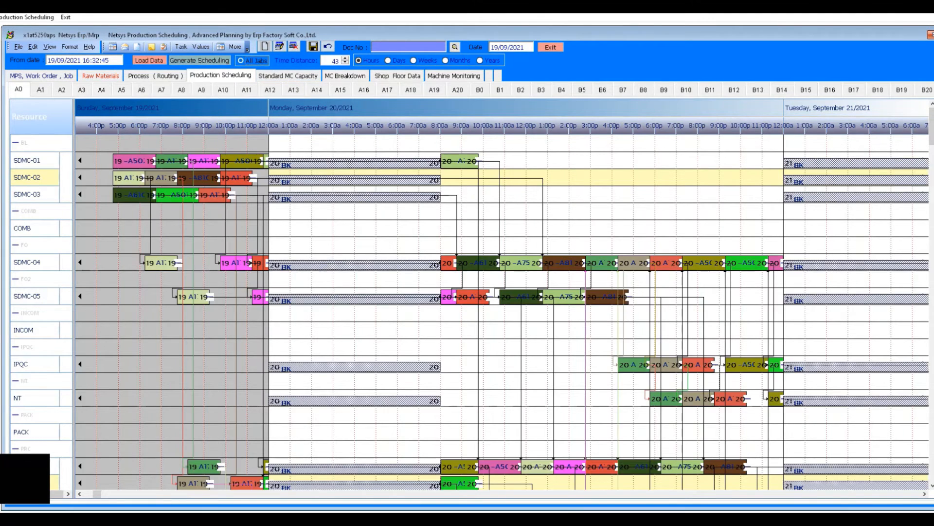
- Trace dark green job A610 through its operations, and isolate the pink job on SDMC-06, ending with all jobs displayed
{"action": "scroll", "coordinate": [521, 263], "scroll_direction": "down", "scroll_amount": 2}
{"action": "double_click", "coordinate": [522, 263]}
{"action": "scroll", "coordinate": [521, 263], "scroll_direction": "down", "scroll_amount": 1}
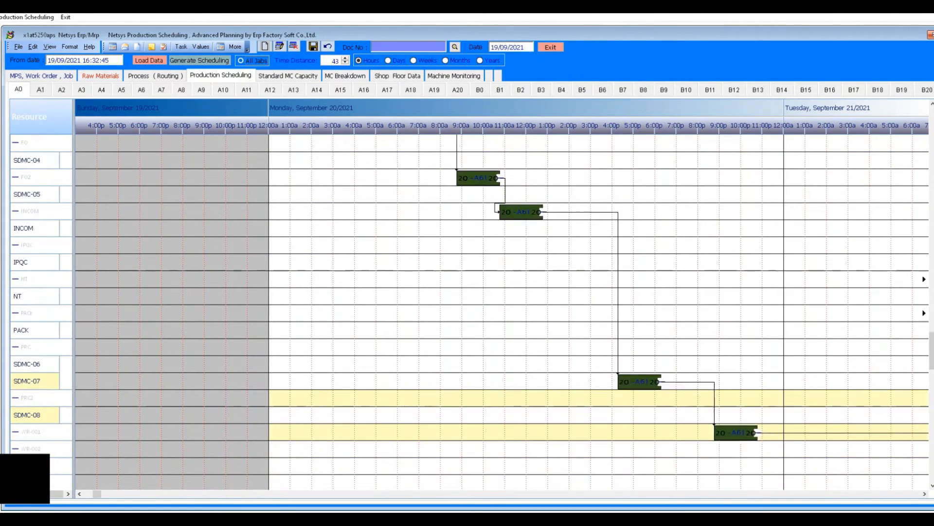
{"action": "left_click", "coordinate": [252, 61]}
{"action": "scroll", "coordinate": [500, 382], "scroll_direction": "down", "scroll_amount": 2}
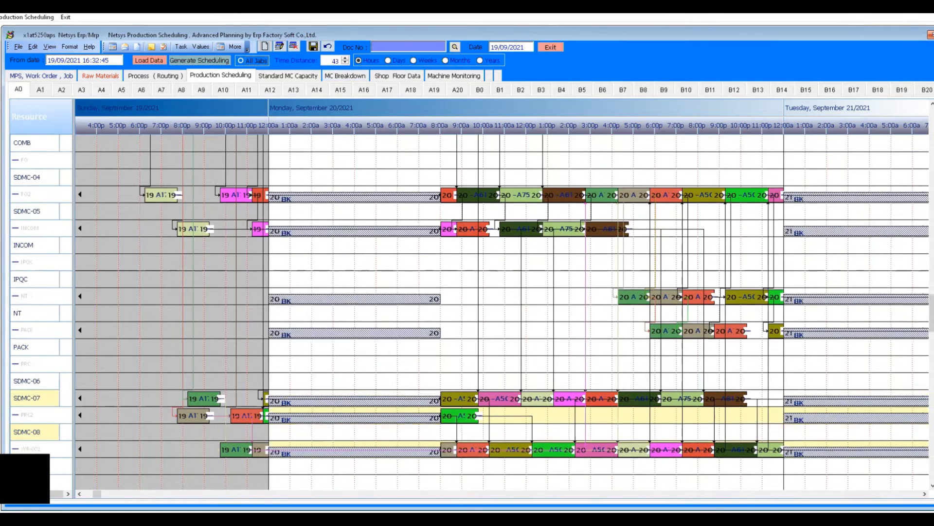
{"action": "double_click", "coordinate": [500, 381]}
{"action": "left_click", "coordinate": [253, 61]}
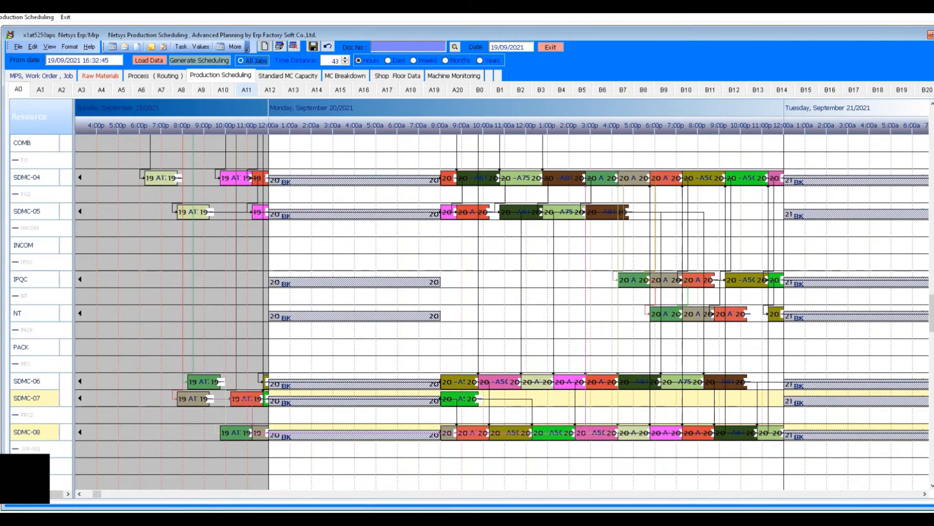
- Trace the red job on SDMC-07 and the olive job on SDMC-06 across all their resources, ending with all jobs displayed
{"action": "double_click", "coordinate": [247, 399]}
{"action": "left_click", "coordinate": [253, 61]}
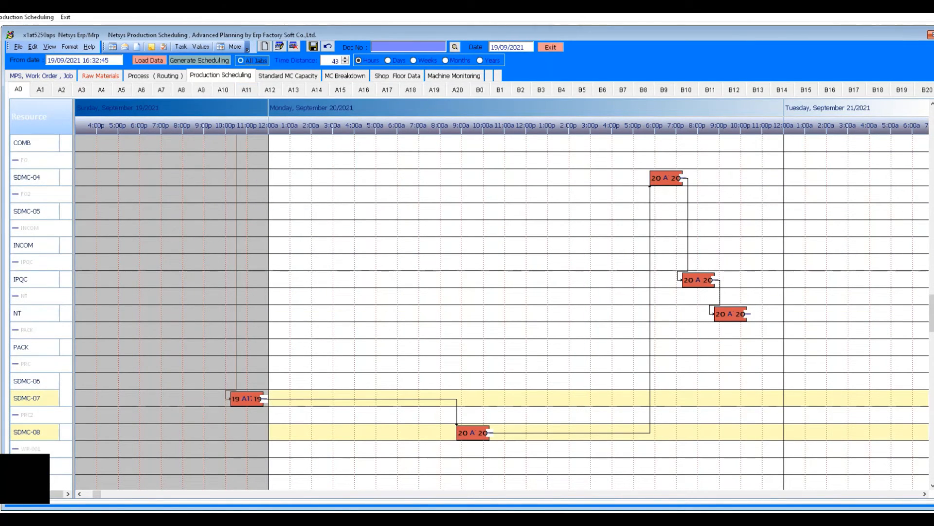
{"action": "scroll", "coordinate": [501, 312], "scroll_direction": "up", "scroll_amount": 2}
{"action": "double_click", "coordinate": [459, 416]}
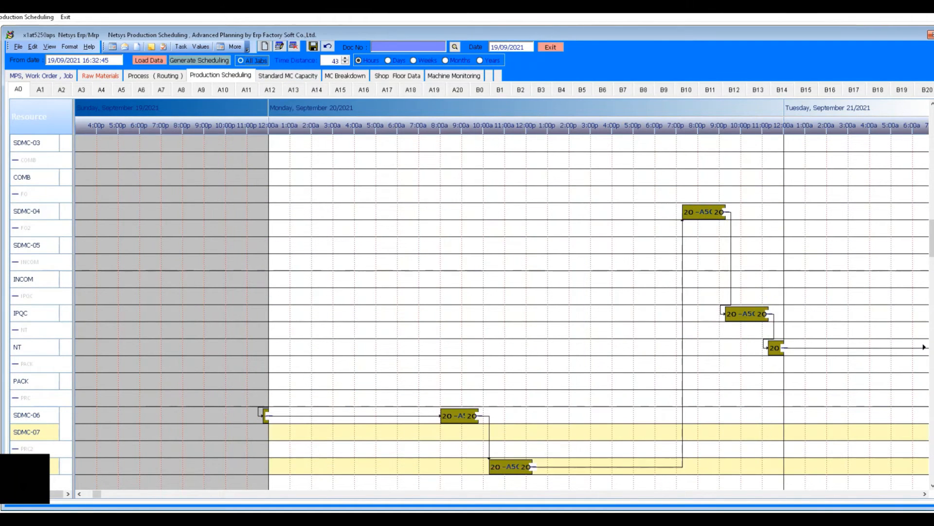
{"action": "scroll", "coordinate": [502, 311], "scroll_direction": "up", "scroll_amount": 3}
{"action": "scroll", "coordinate": [501, 312], "scroll_direction": "down", "scroll_amount": 8}
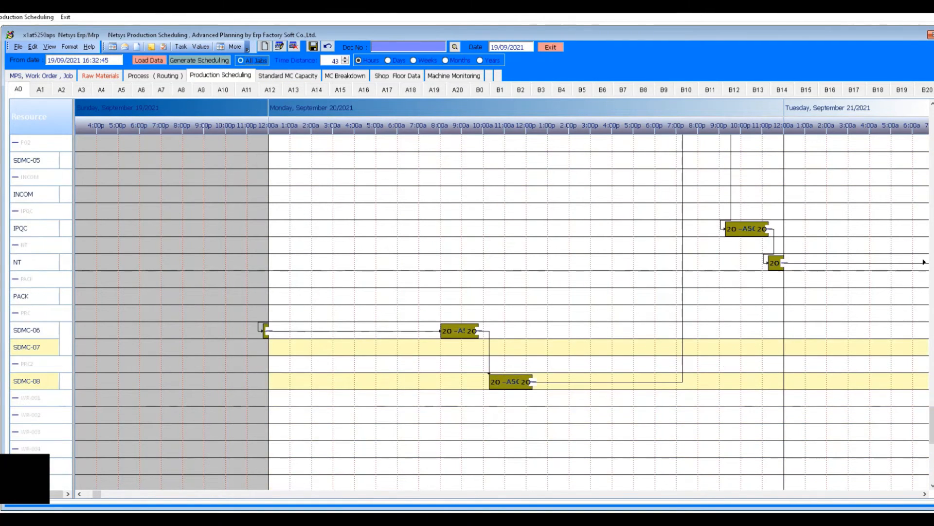
{"action": "scroll", "coordinate": [501, 311], "scroll_direction": "up", "scroll_amount": 4}
{"action": "left_click", "coordinate": [252, 61]}
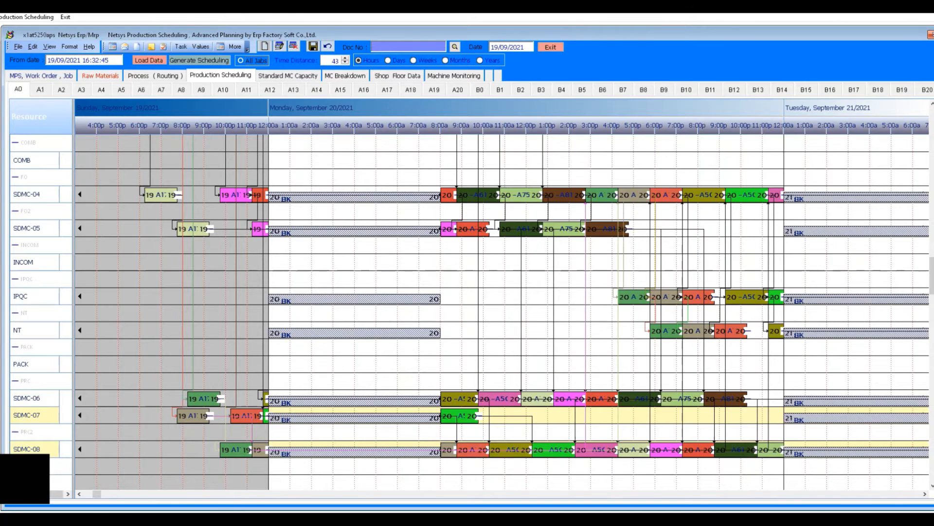
- Save the rearranged production schedule and confirm the save
{"action": "scroll", "coordinate": [501, 312], "scroll_direction": "up", "scroll_amount": 4}
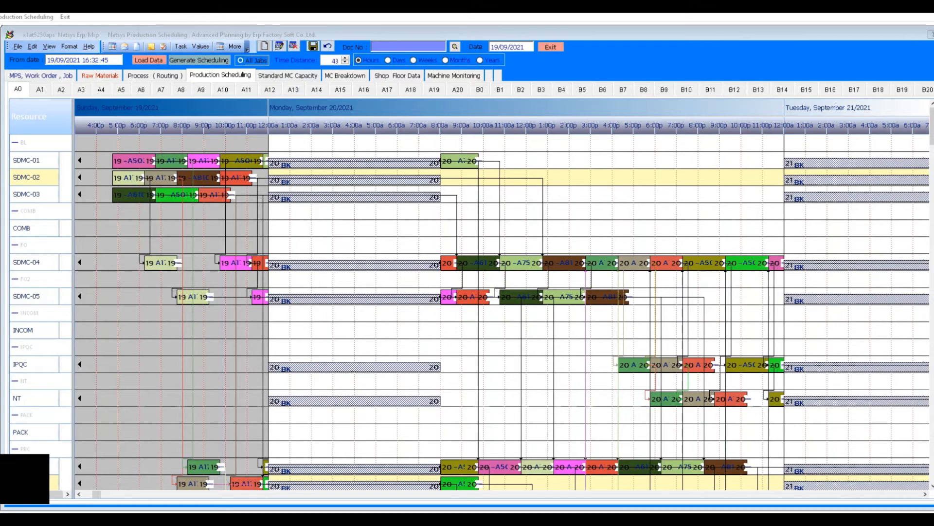
{"action": "left_click", "coordinate": [534, 299]}
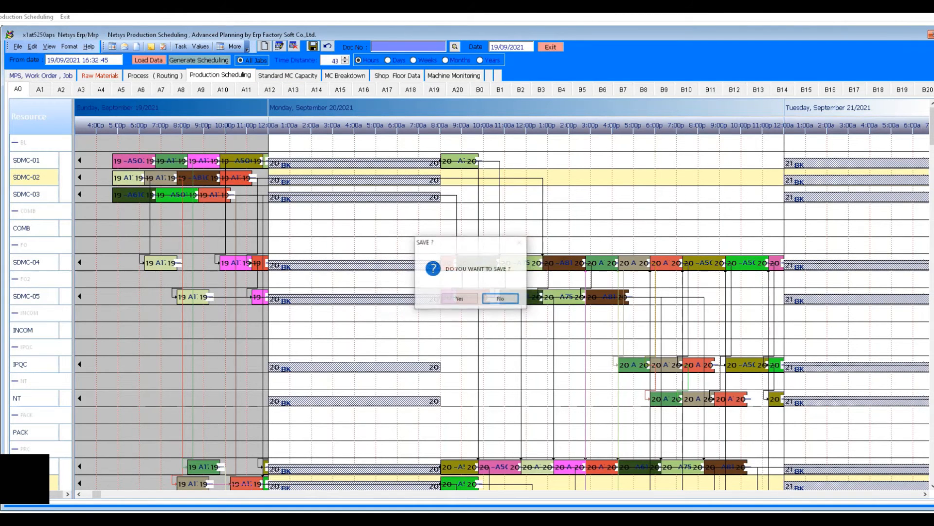
{"action": "left_click", "coordinate": [460, 299]}
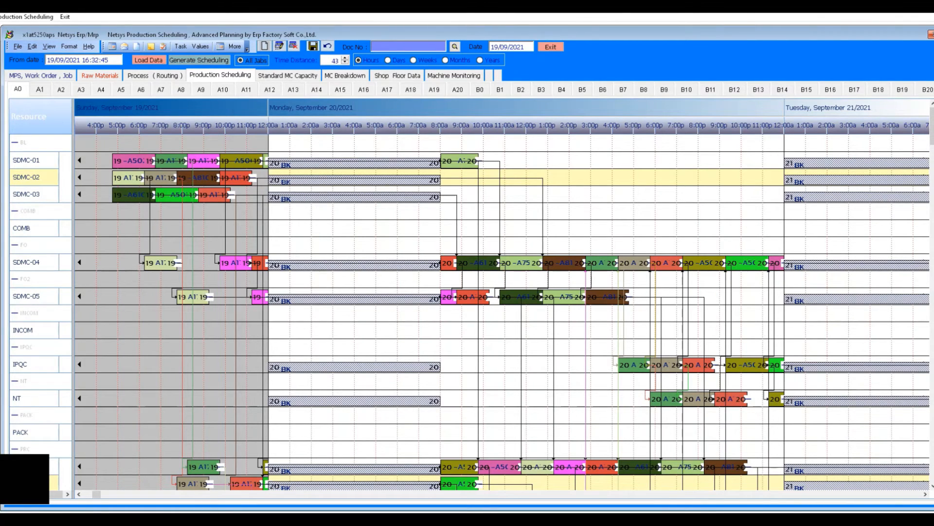
{"action": "left_click", "coordinate": [490, 297]}
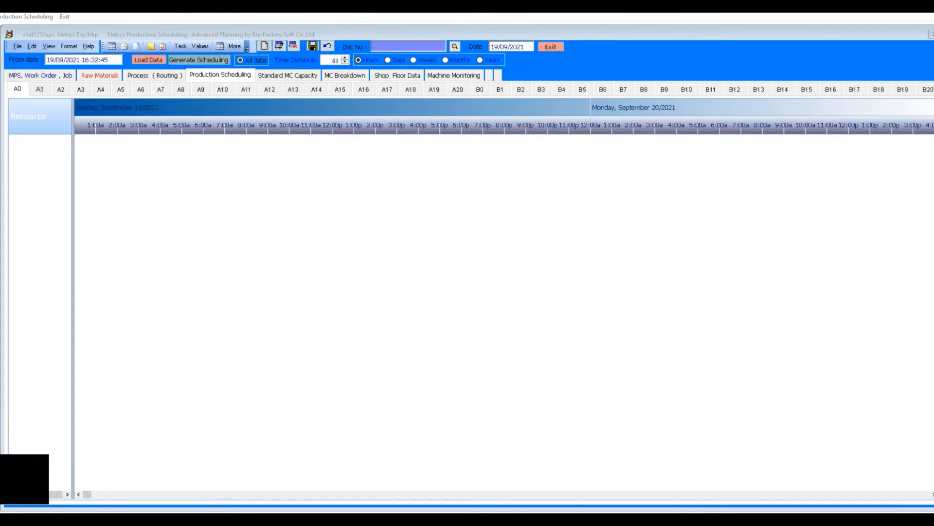
- Open saved schedule document 000196 for editing, and check its work order list before displaying its production scheduling chart
{"action": "left_click", "coordinate": [278, 46]}
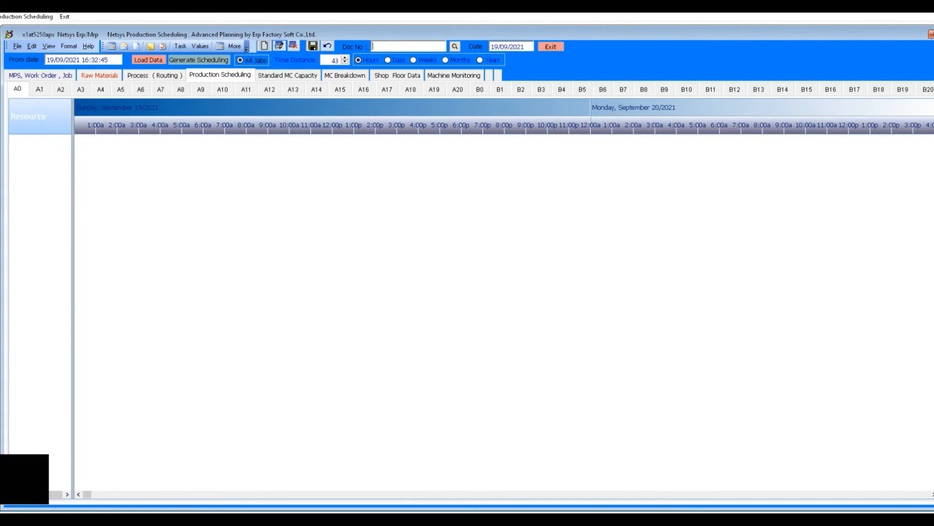
{"action": "left_click", "coordinate": [455, 47]}
{"action": "double_click", "coordinate": [134, 66]}
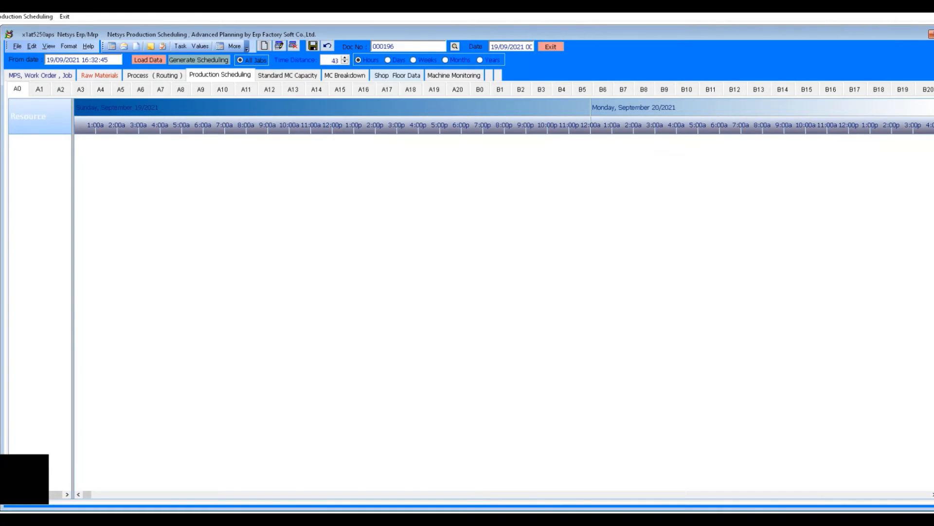
{"action": "left_click", "coordinate": [40, 75]}
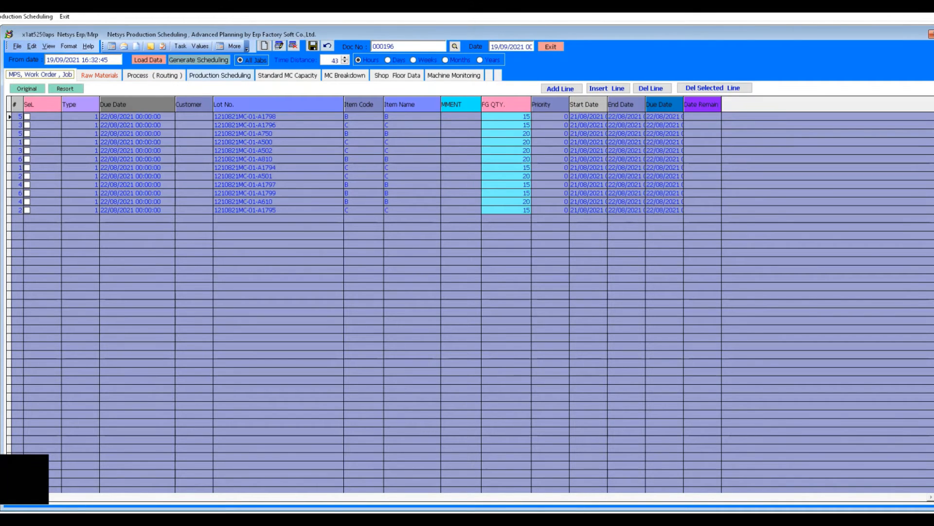
{"action": "left_click", "coordinate": [220, 75]}
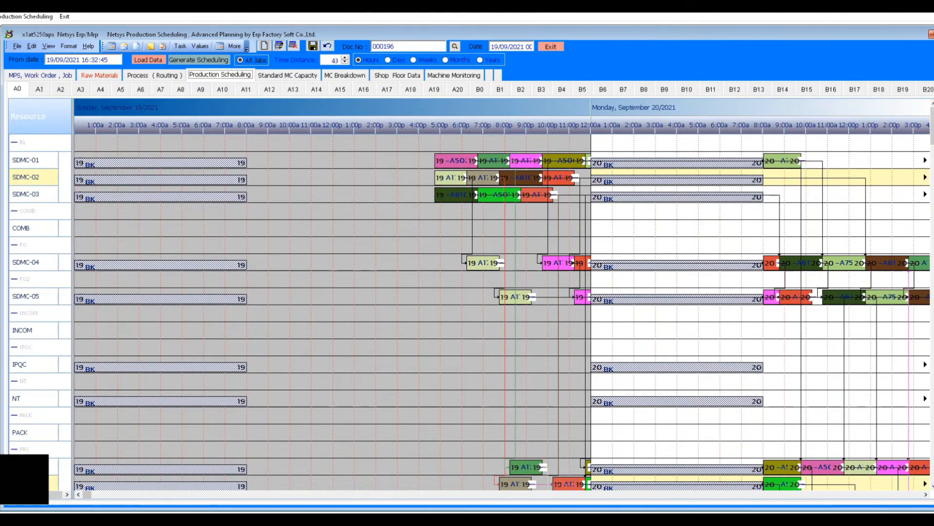
- Set the time distance to 26 and review the reopened schedule across all resources from September 19 to 22
{"action": "left_click", "coordinate": [926, 495]}
{"action": "left_click", "coordinate": [926, 495]}
{"action": "left_click", "coordinate": [927, 495]}
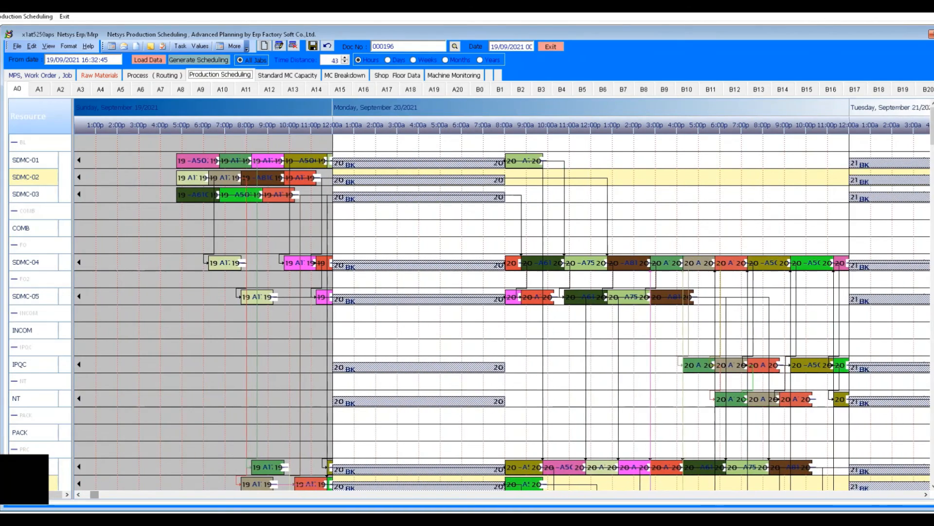
{"action": "left_click", "coordinate": [932, 486]}
{"action": "scroll", "coordinate": [501, 311], "scroll_direction": "up", "scroll_amount": 3}
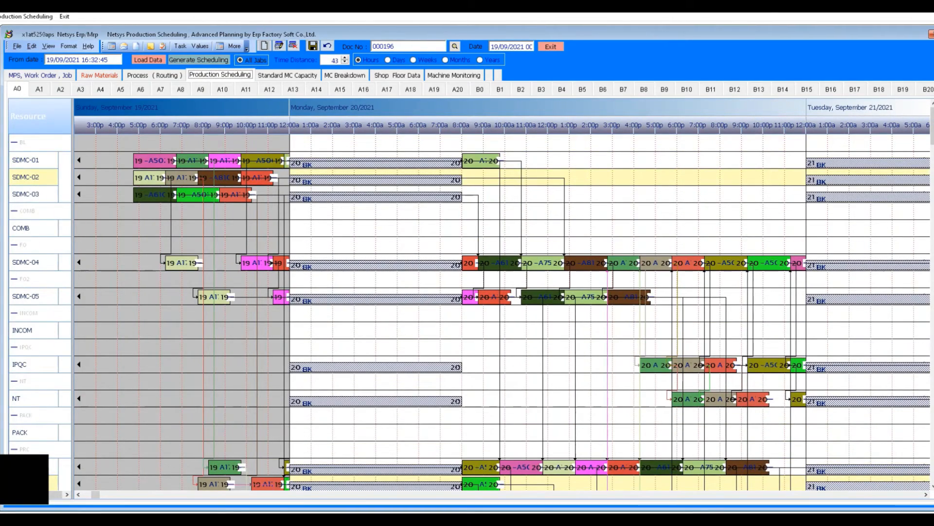
{"action": "left_click", "coordinate": [345, 62]}
{"action": "left_click", "coordinate": [345, 63]}
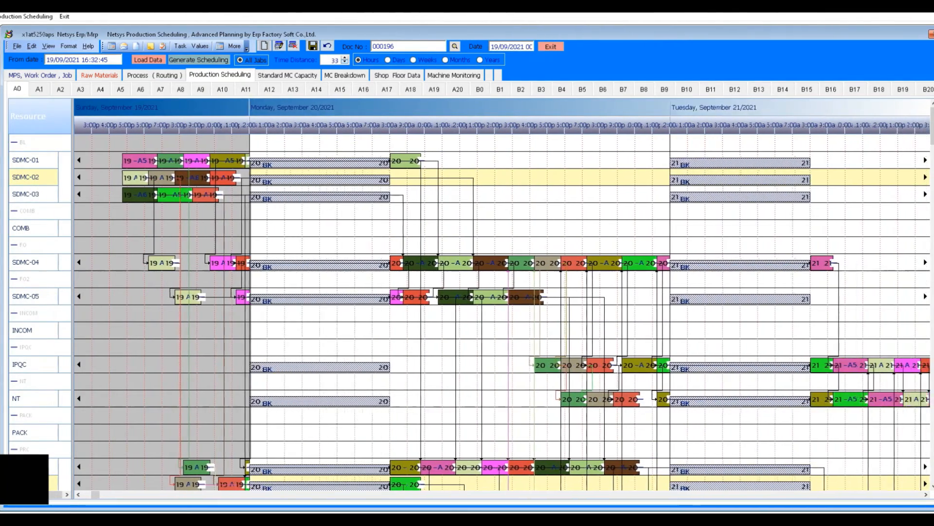
{"action": "scroll", "coordinate": [502, 311], "scroll_direction": "down", "scroll_amount": 6}
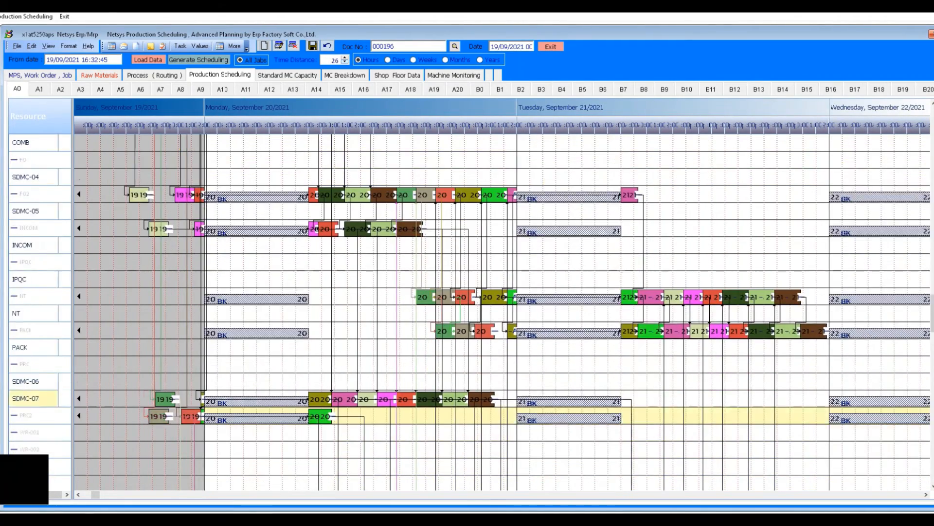
{"action": "scroll", "coordinate": [502, 312], "scroll_direction": "up", "scroll_amount": 5}
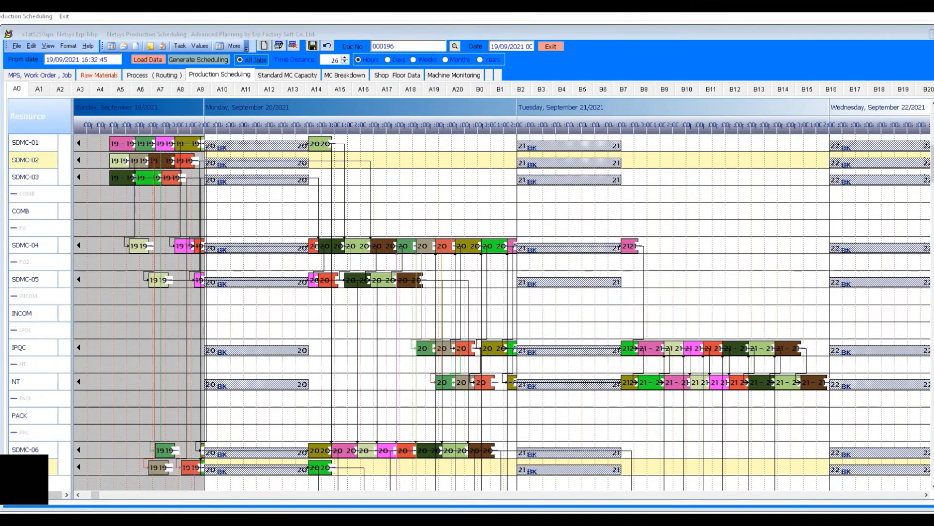
- Switch the chart's time scale to days and set the time distance to 42
{"action": "left_click", "coordinate": [388, 60]}
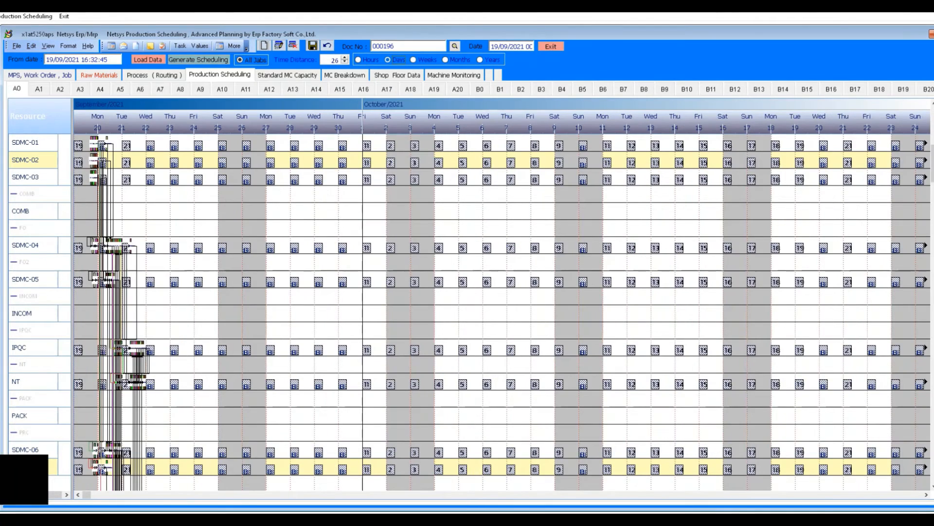
{"action": "left_click", "coordinate": [344, 57]}
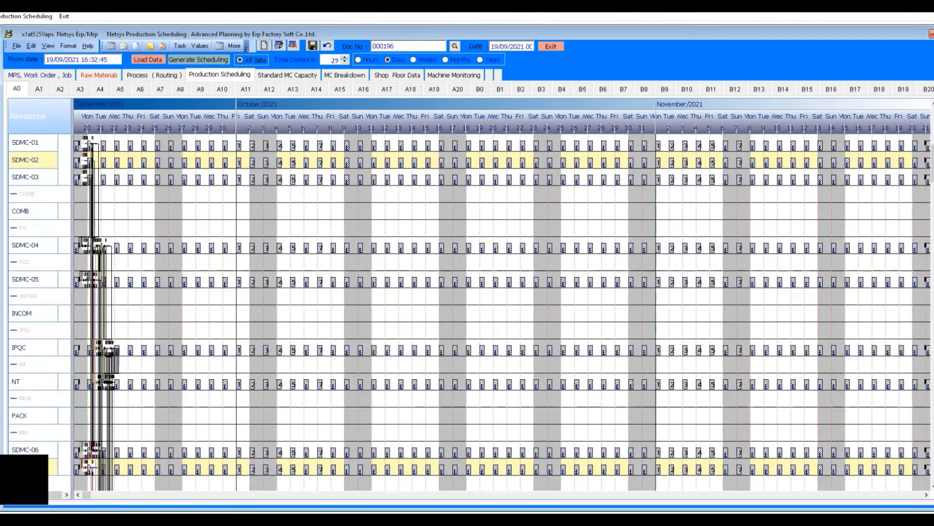
{"action": "left_click", "coordinate": [345, 58]}
{"action": "left_click", "coordinate": [344, 57]}
{"action": "left_click", "coordinate": [345, 58]}
{"action": "left_click", "coordinate": [344, 57]}
{"action": "left_click", "coordinate": [345, 58]}
{"action": "left_click", "coordinate": [344, 57]}
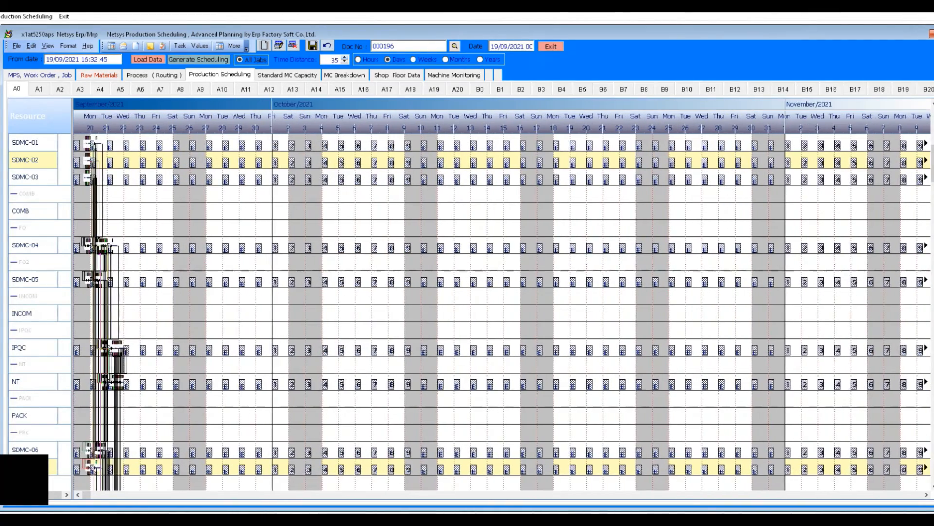
{"action": "left_click", "coordinate": [344, 57]}
{"action": "left_click", "coordinate": [344, 58]}
{"action": "left_click", "coordinate": [345, 57]}
{"action": "left_click", "coordinate": [345, 58]}
{"action": "left_click", "coordinate": [344, 58]}
{"action": "left_click", "coordinate": [345, 57]}
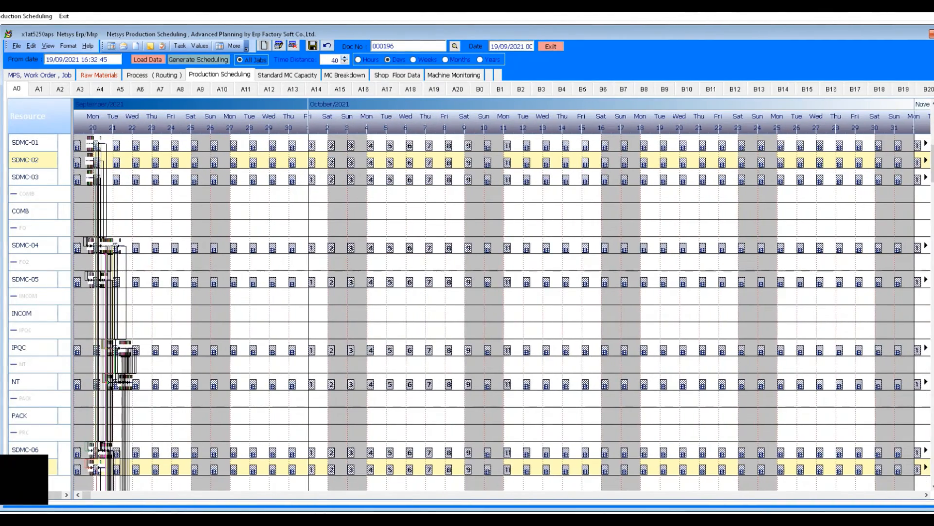
{"action": "left_click", "coordinate": [345, 57]}
- Switch the chart's time scale to weeks and set the time distance to 50, and then to 100
{"action": "left_click", "coordinate": [414, 60]}
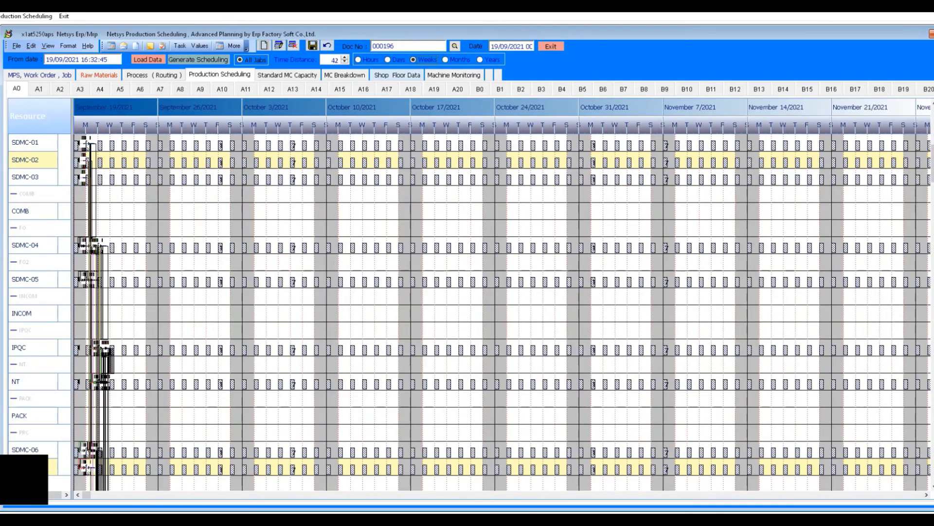
{"action": "double_click", "coordinate": [335, 60]}
{"action": "type", "text": "50"}
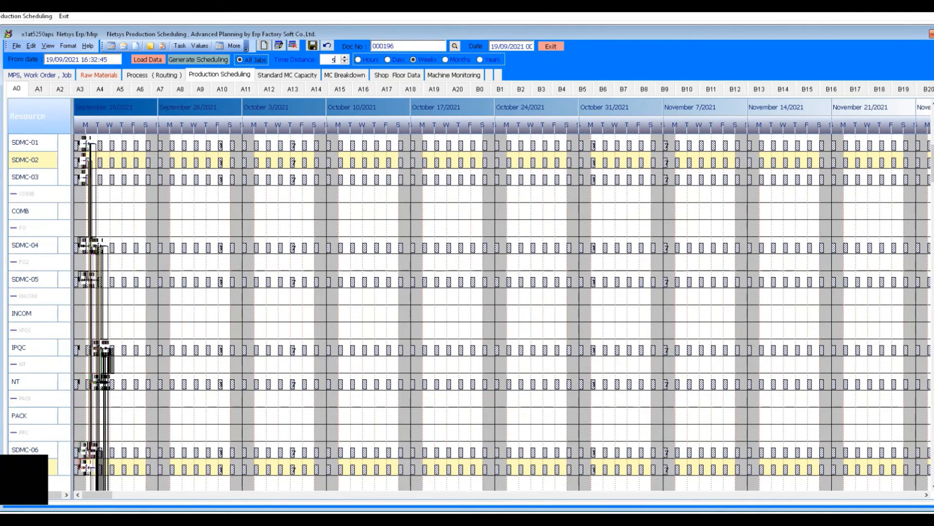
{"action": "key", "text": "Return"}
{"action": "double_click", "coordinate": [335, 60]}
{"action": "type", "text": "1"}
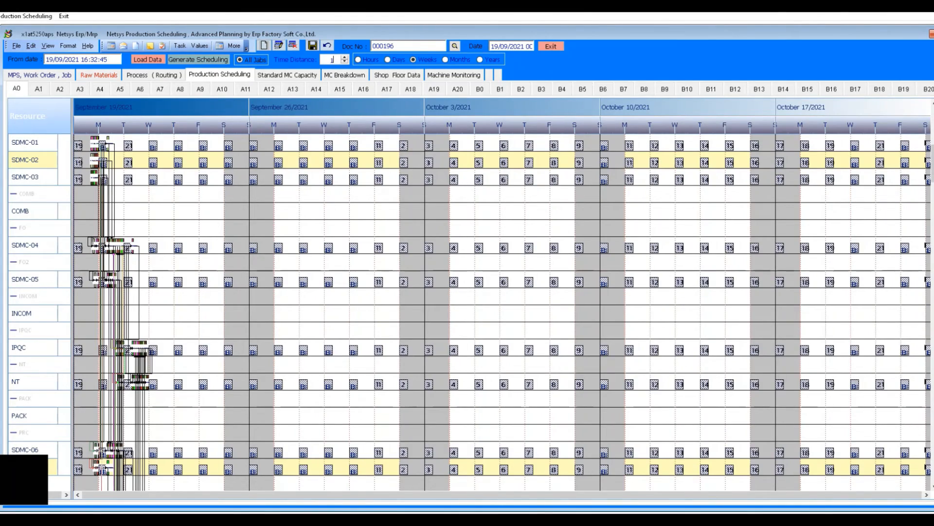
{"action": "type", "text": "00"}
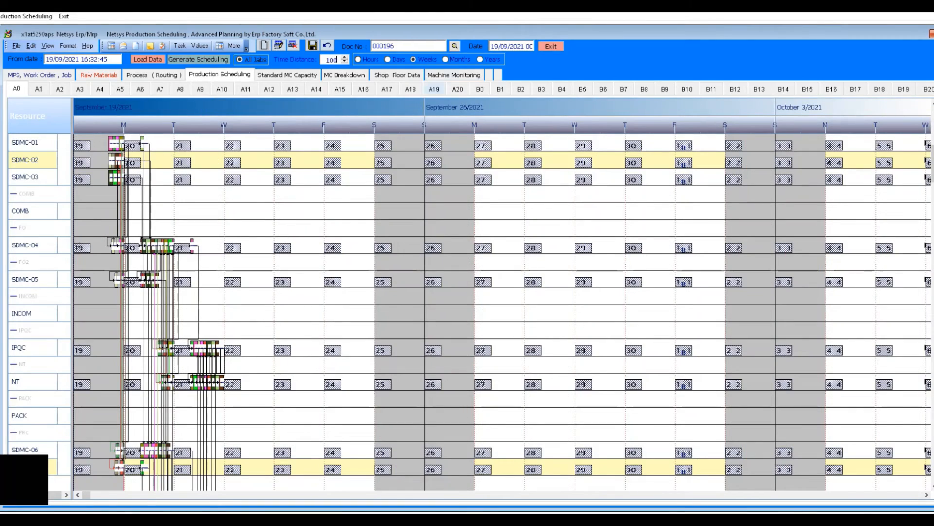
- Switch the chart's time scale to months, set the time distance to 200, and review the schedule across the resources
{"action": "left_click", "coordinate": [446, 59]}
{"action": "double_click", "coordinate": [333, 60]}
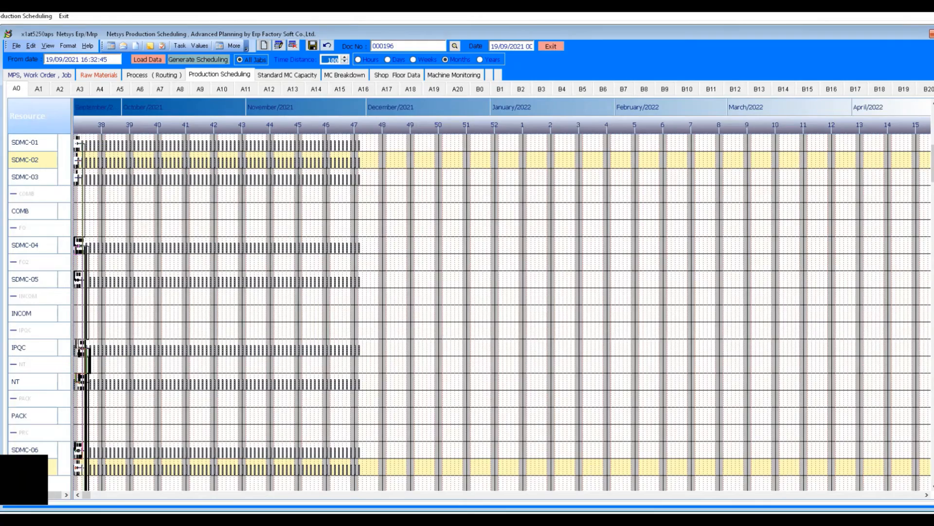
{"action": "type", "text": "200"}
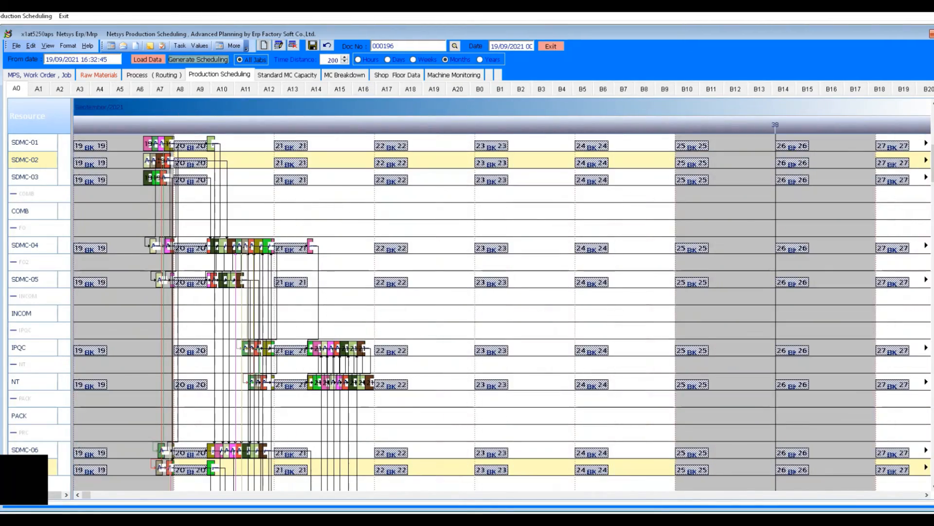
{"action": "scroll", "coordinate": [501, 312], "scroll_direction": "down", "scroll_amount": 5}
{"action": "scroll", "coordinate": [501, 312], "scroll_direction": "up", "scroll_amount": 3}
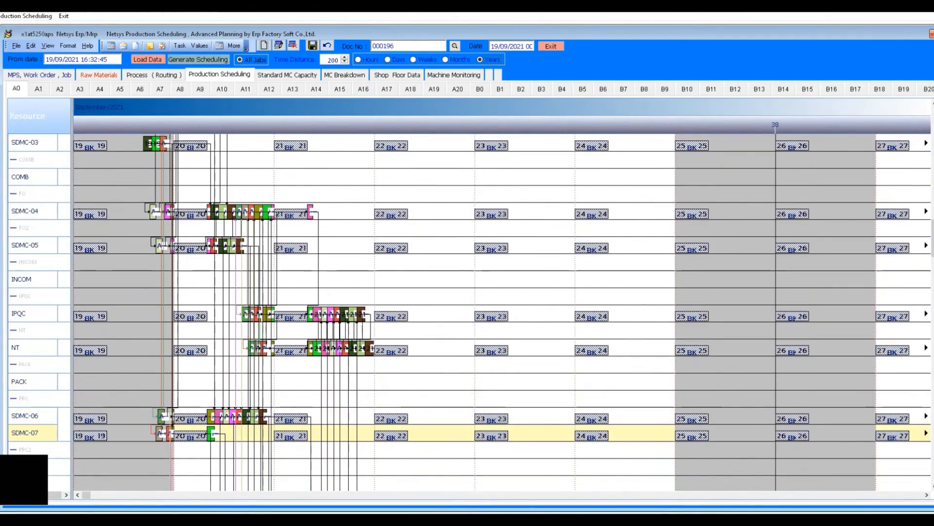
- Switch the chart's time scale to years, set the time distance to 500, and review the scheduled jobs
{"action": "left_click", "coordinate": [480, 60]}
{"action": "double_click", "coordinate": [332, 60]}
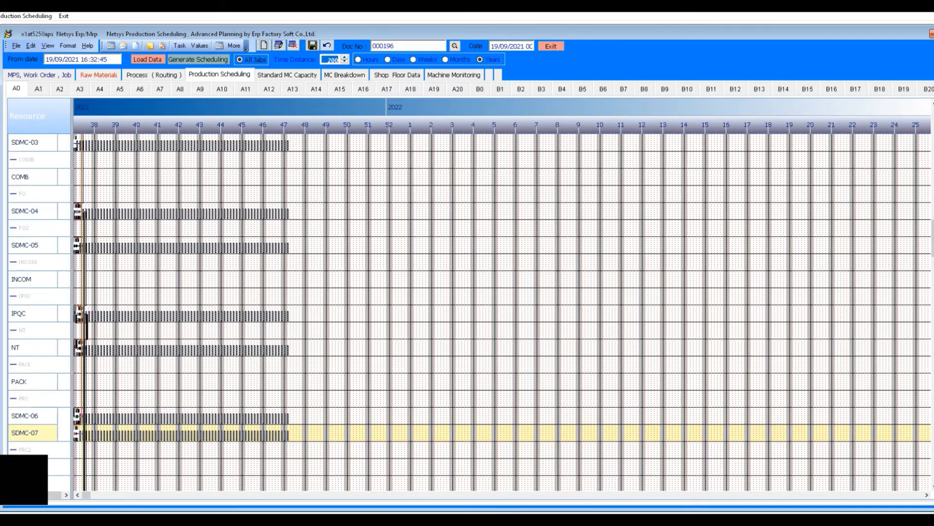
{"action": "type", "text": "500"}
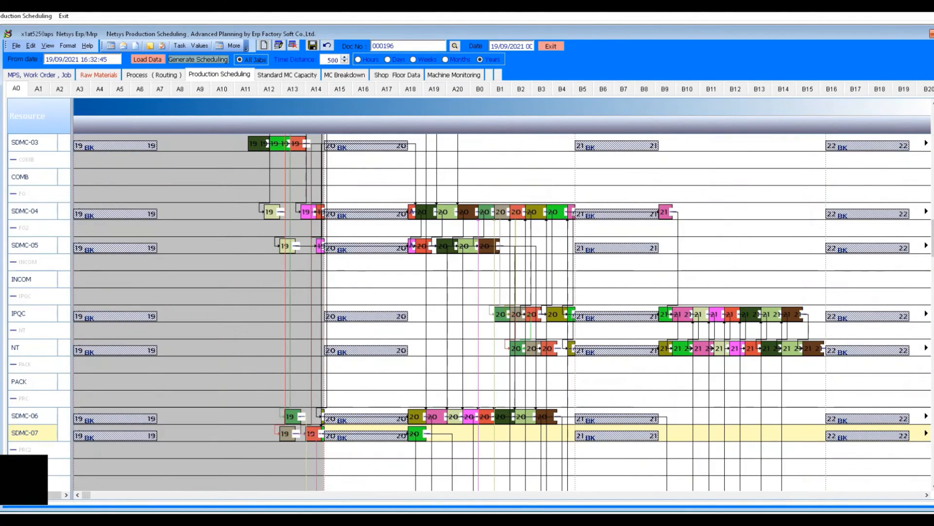
{"action": "scroll", "coordinate": [501, 311], "scroll_direction": "down", "scroll_amount": 2}
{"action": "scroll", "coordinate": [501, 312], "scroll_direction": "up", "scroll_amount": 2}
- Set the yearly chart's time distance to 200, and then to 400, reviewing the resource rows
{"action": "double_click", "coordinate": [332, 60]}
{"action": "type", "text": "200"}
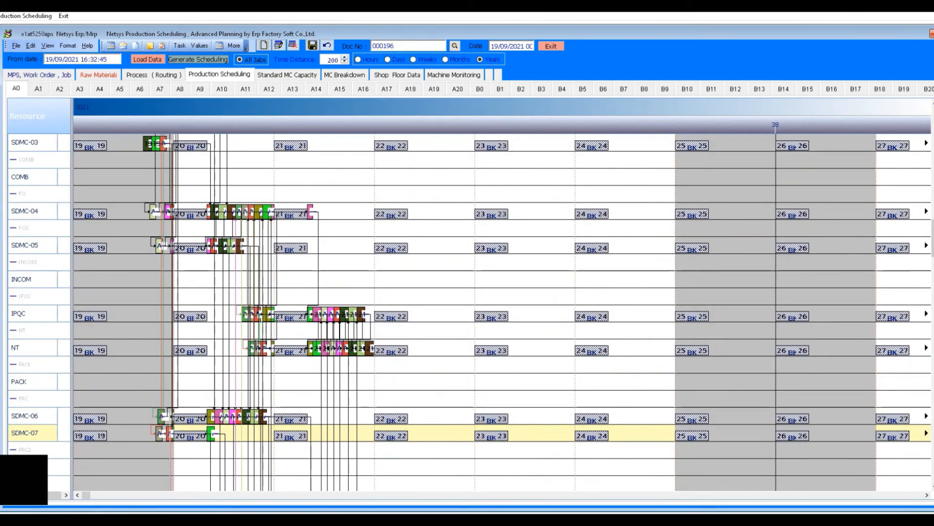
{"action": "scroll", "coordinate": [502, 312], "scroll_direction": "up", "scroll_amount": 3}
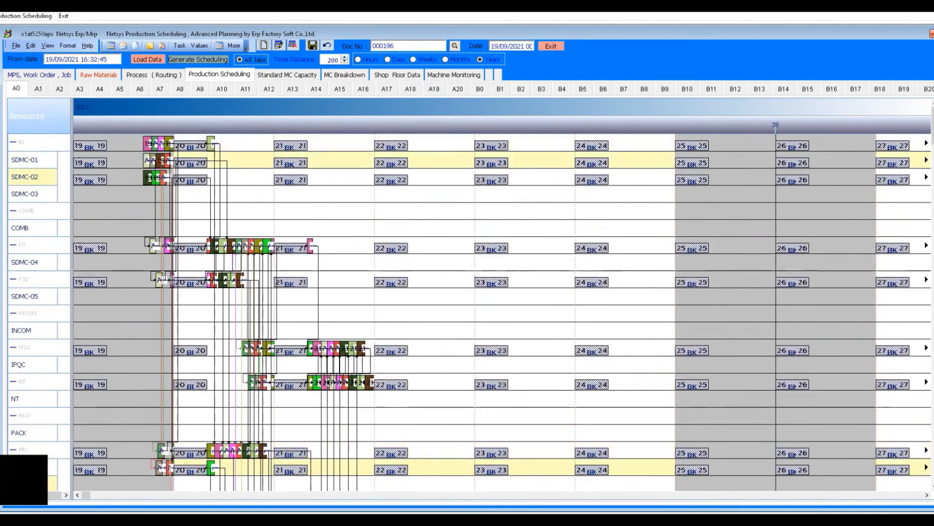
{"action": "double_click", "coordinate": [333, 60]}
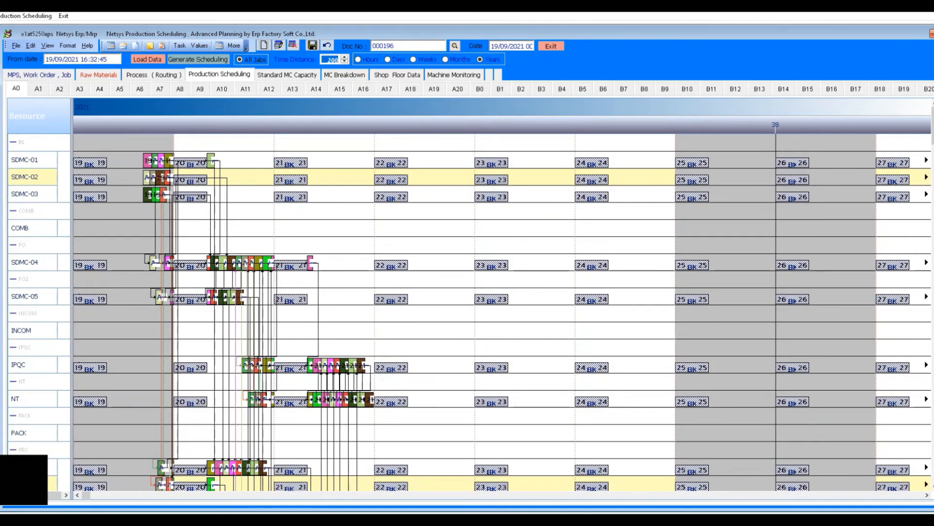
{"action": "type", "text": "400"}
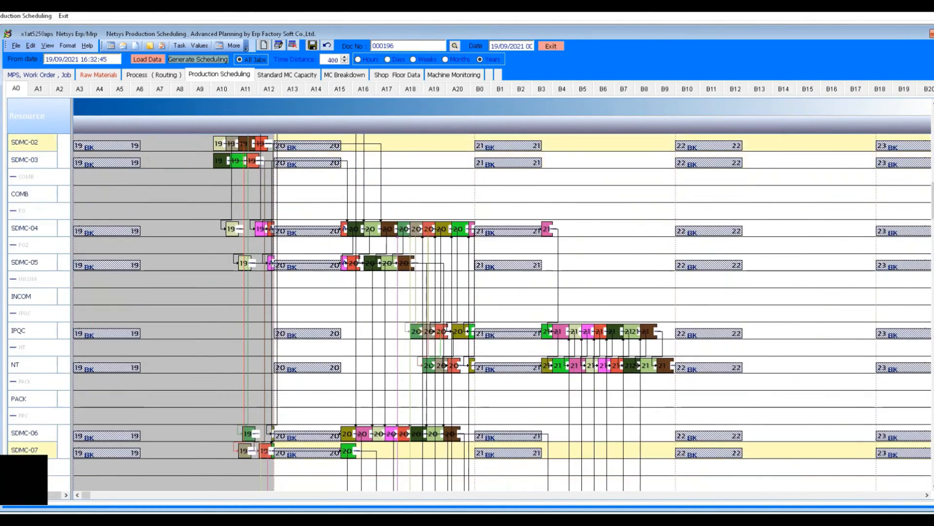
- Switch the chart's time scale to weeks, set the time distance to 350, and review the resource rows
{"action": "left_click", "coordinate": [413, 60]}
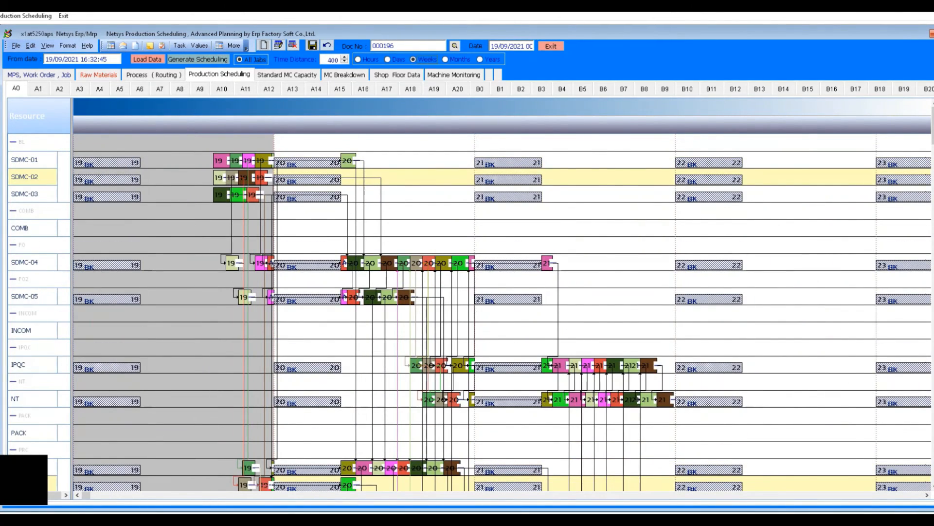
{"action": "double_click", "coordinate": [332, 60]}
{"action": "type", "text": "3"}
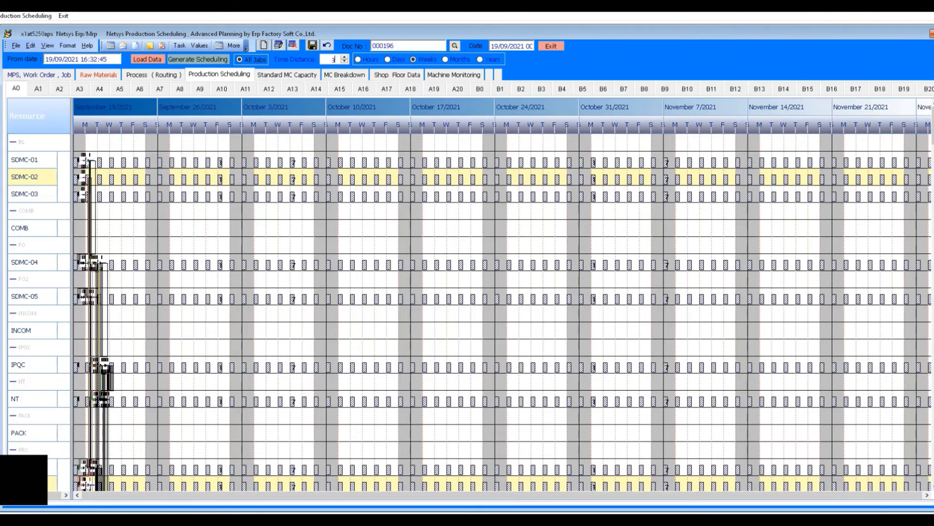
{"action": "type", "text": "50"}
{"action": "scroll", "coordinate": [292, 219], "scroll_direction": "down", "scroll_amount": 5}
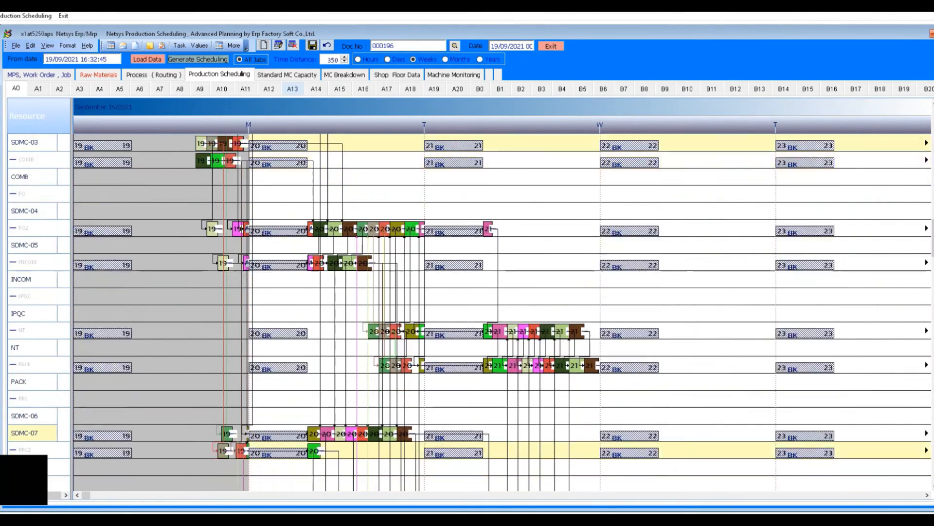
{"action": "scroll", "coordinate": [292, 219], "scroll_direction": "up", "scroll_amount": 5}
- Switch the chart's time scale to days, set the time distance to 200, and review the daily schedule
{"action": "left_click", "coordinate": [388, 59]}
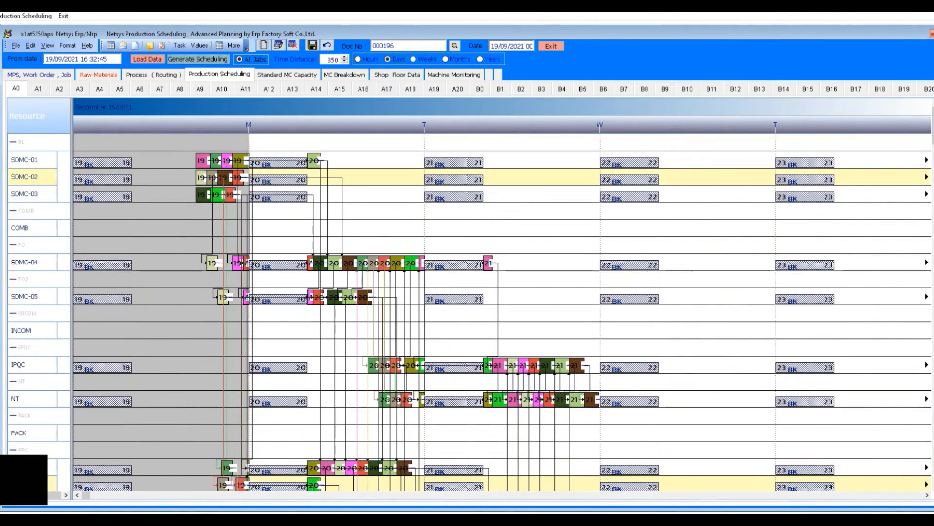
{"action": "double_click", "coordinate": [332, 60]}
{"action": "type", "text": "2"}
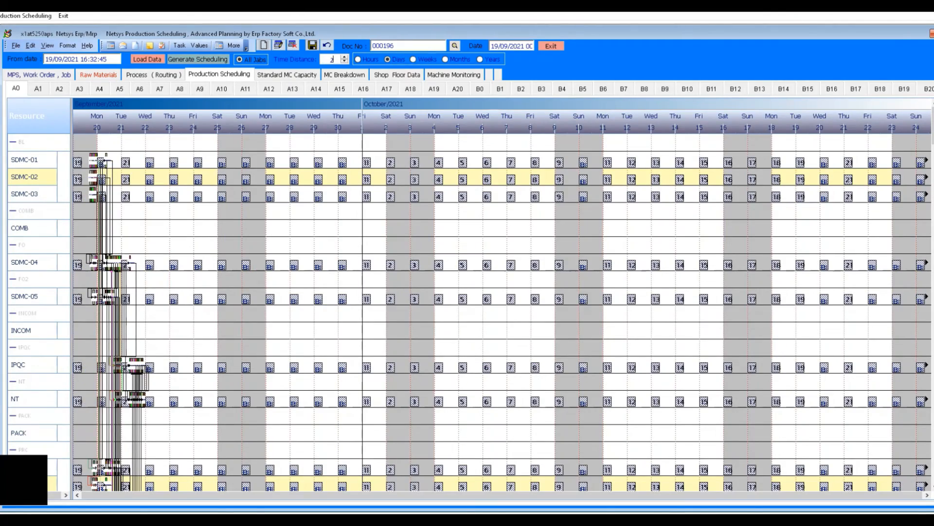
{"action": "type", "text": "00"}
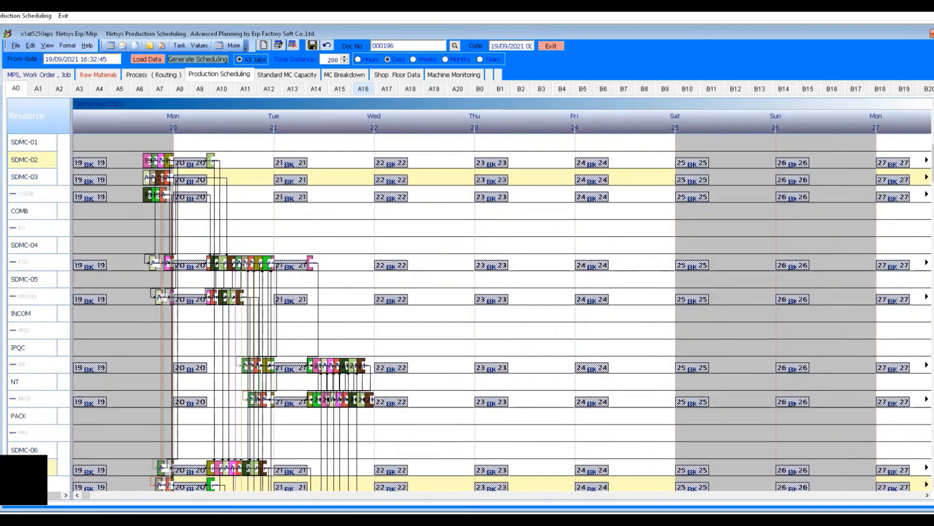
{"action": "scroll", "coordinate": [470, 312], "scroll_direction": "down", "scroll_amount": 2}
{"action": "scroll", "coordinate": [470, 312], "scroll_direction": "up", "scroll_amount": 4}
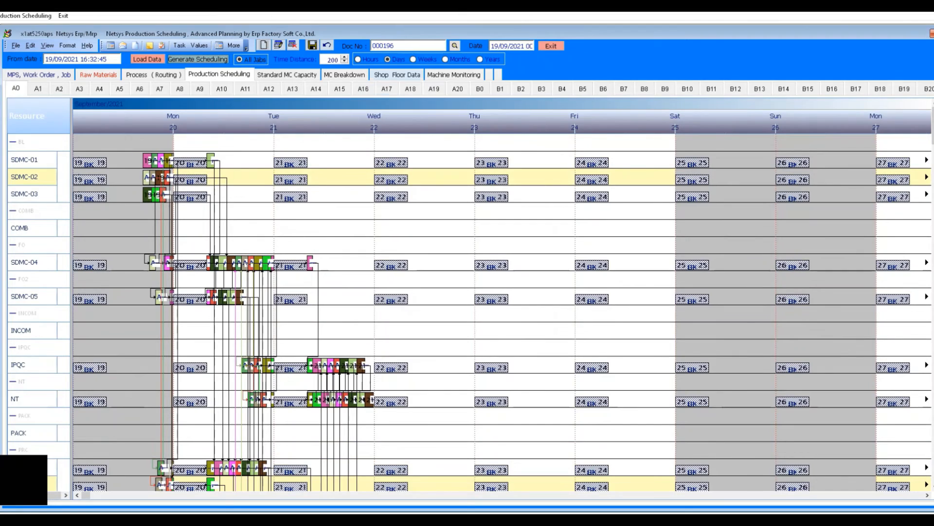
- Return to the weeks time scale, review the schedule at time distance 500, and reduce the distance to 483
{"action": "double_click", "coordinate": [332, 60]}
{"action": "left_click", "coordinate": [413, 59]}
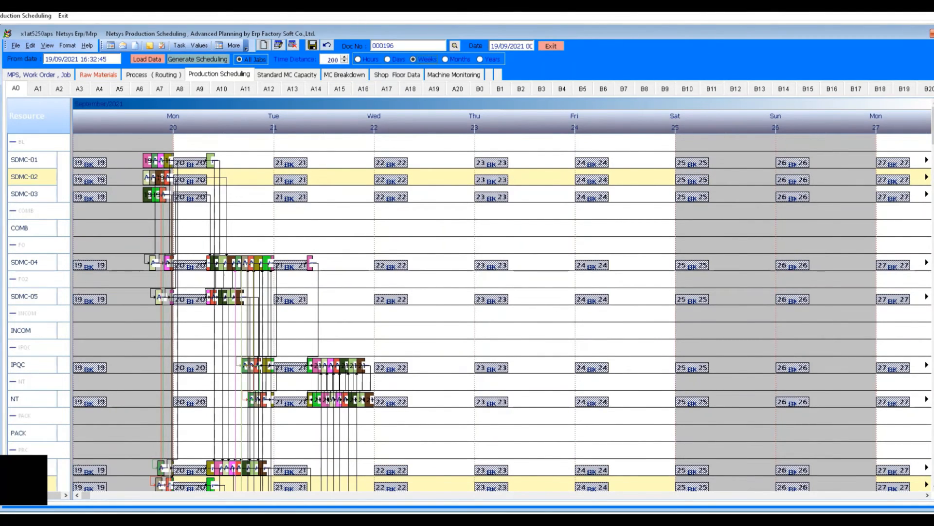
{"action": "double_click", "coordinate": [332, 60]}
{"action": "type", "text": "500"}
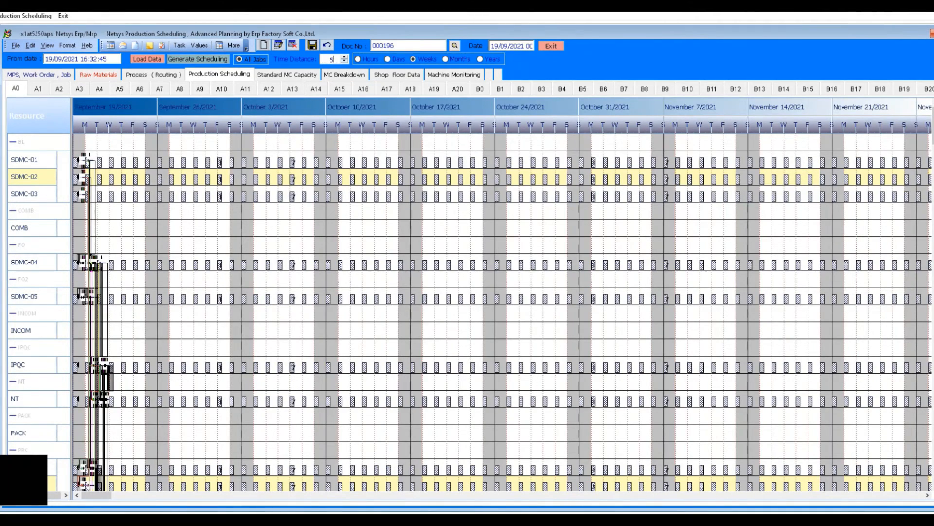
{"action": "key", "text": "Return"}
{"action": "scroll", "coordinate": [470, 312], "scroll_direction": "down", "scroll_amount": 4}
{"action": "scroll", "coordinate": [470, 311], "scroll_direction": "down", "scroll_amount": 2}
{"action": "scroll", "coordinate": [470, 312], "scroll_direction": "up", "scroll_amount": 5}
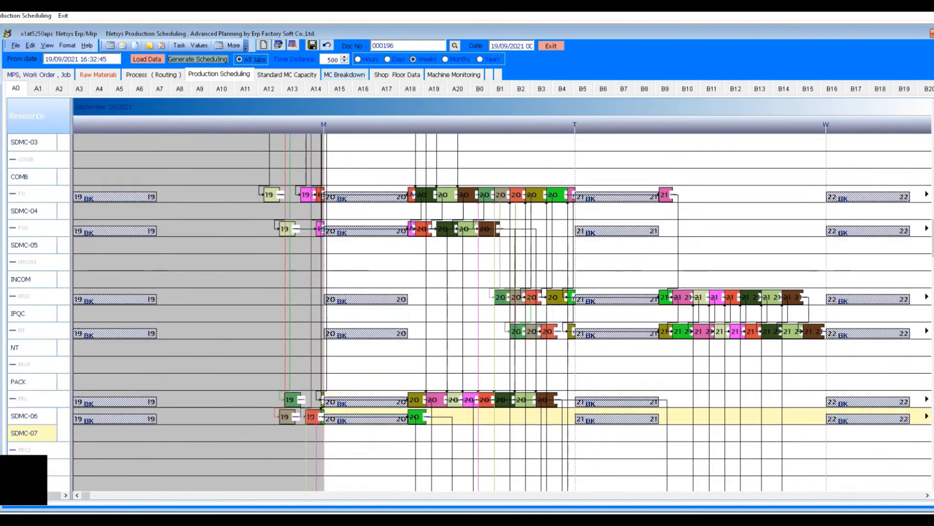
{"action": "left_click", "coordinate": [345, 62]}
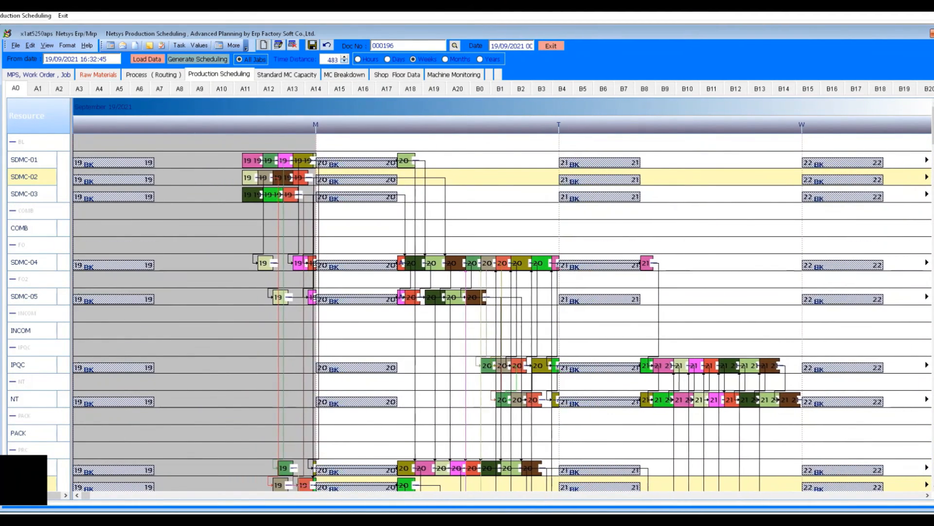
- Return to the days time scale, set the time distance to 100 and then 500, and review the resource rows
{"action": "left_click", "coordinate": [388, 60]}
{"action": "left_click_drag", "start_coordinate": [339, 60], "coordinate": [322, 60]}
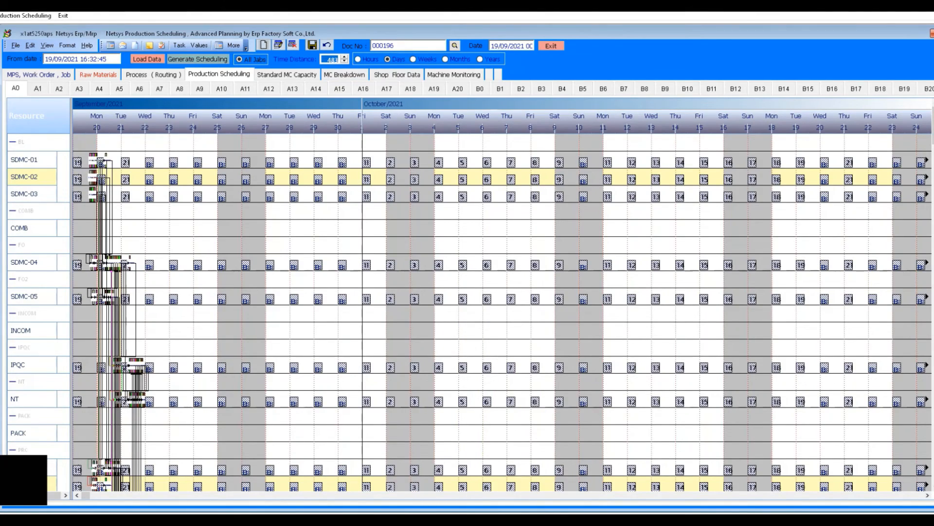
{"action": "type", "text": "100"}
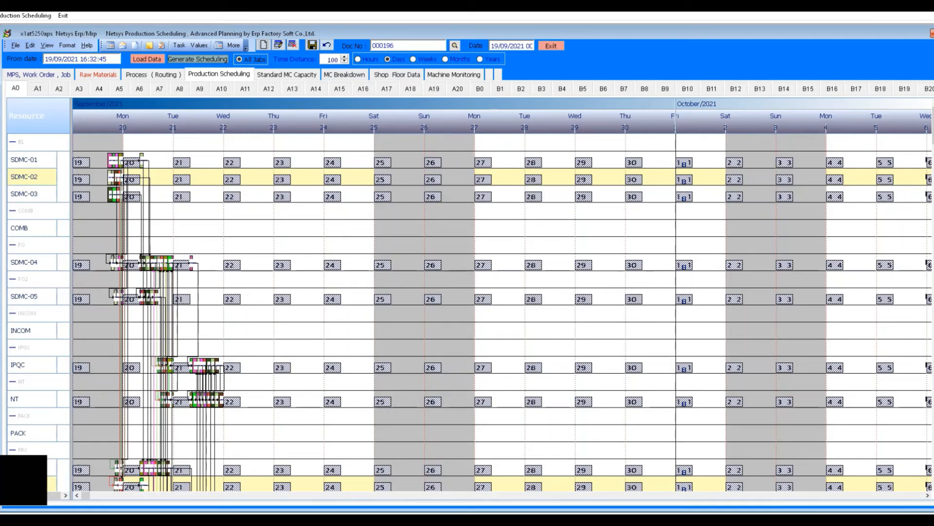
{"action": "left_click_drag", "start_coordinate": [338, 60], "coordinate": [322, 60]}
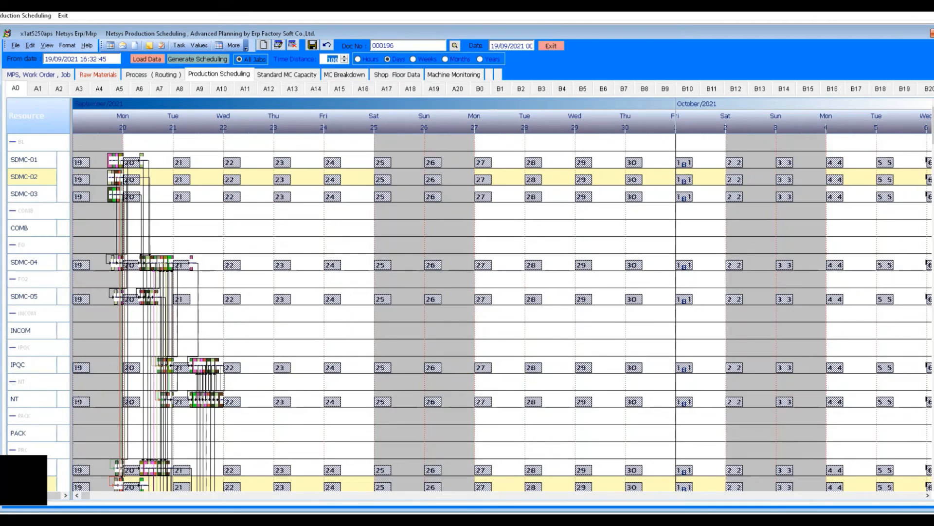
{"action": "type", "text": "500"}
{"action": "scroll", "coordinate": [502, 312], "scroll_direction": "down", "scroll_amount": 6}
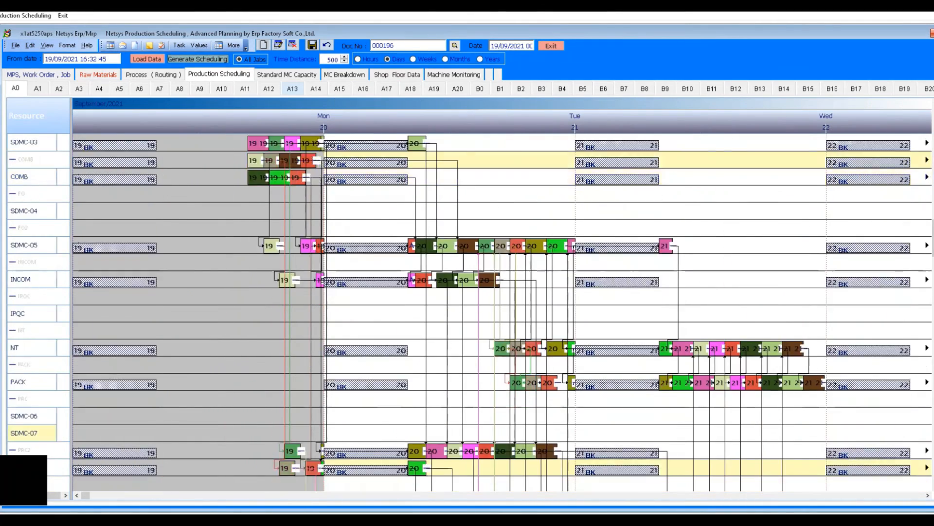
{"action": "scroll", "coordinate": [502, 312], "scroll_direction": "up", "scroll_amount": 5}
- Switch the chart's time scale to hours and review the jobs scheduled on September 19 and 20
{"action": "left_click", "coordinate": [358, 59]}
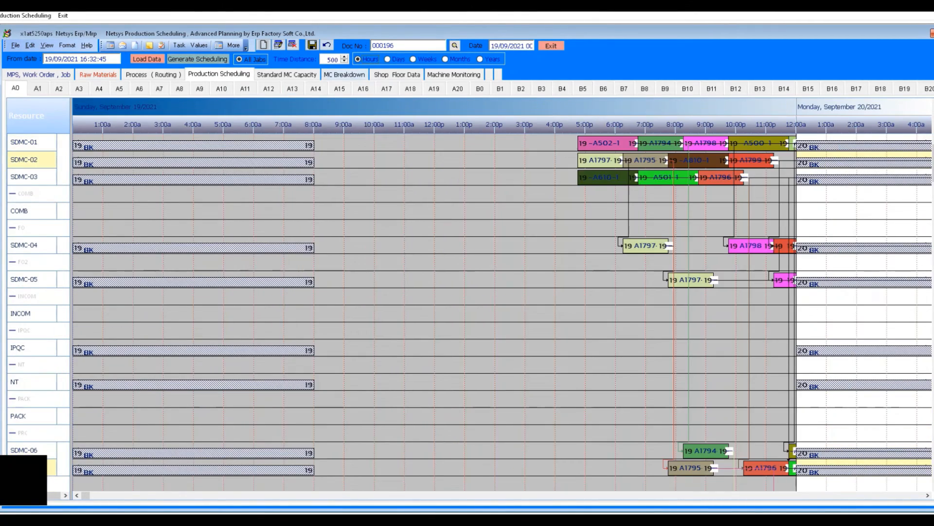
{"action": "left_click_drag", "start_coordinate": [85, 495], "coordinate": [174, 496]}
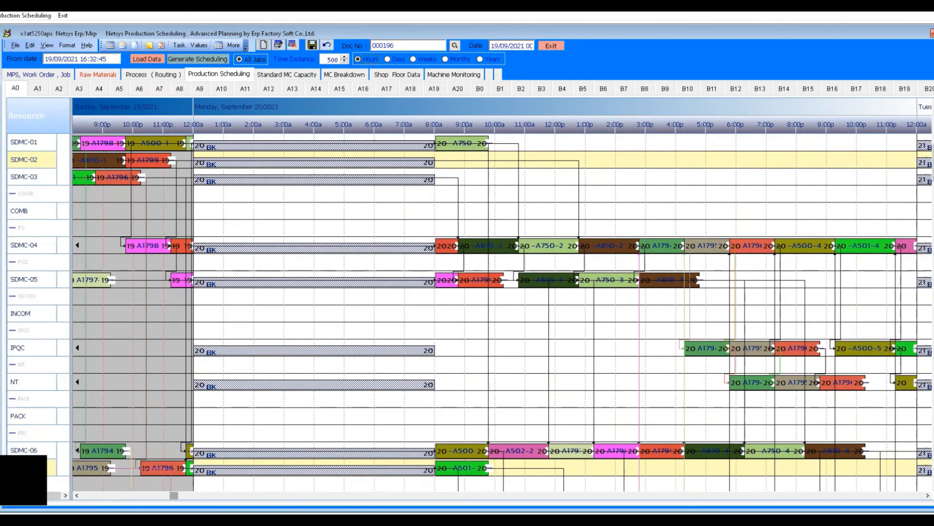
{"action": "left_click", "coordinate": [77, 495]}
{"action": "left_click", "coordinate": [77, 495]}
{"action": "left_click", "coordinate": [77, 496]}
{"action": "scroll", "coordinate": [503, 312], "scroll_direction": "up", "scroll_amount": 1}
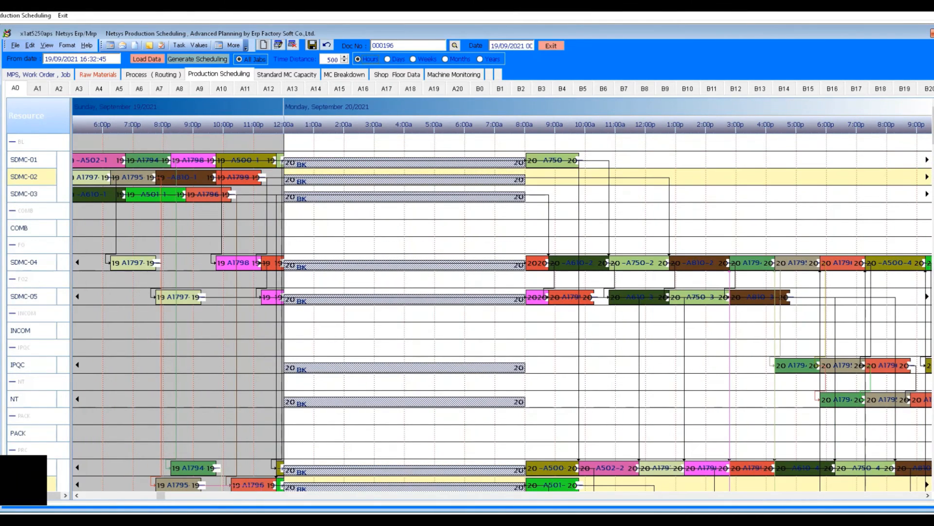
{"action": "left_click", "coordinate": [77, 495]}
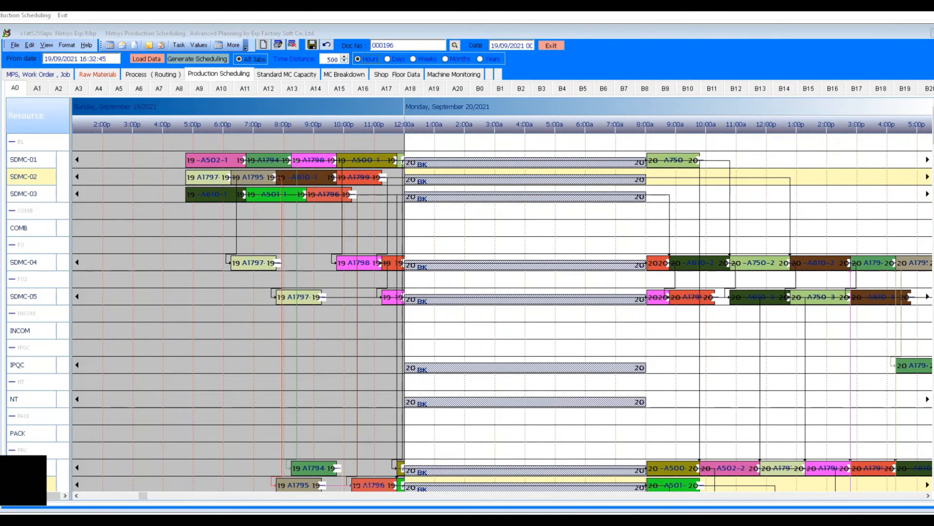
- Set the hourly chart's time distance to 100, and then to 200
{"action": "left_click_drag", "start_coordinate": [339, 60], "coordinate": [316, 60]}
{"action": "type", "text": "100"}
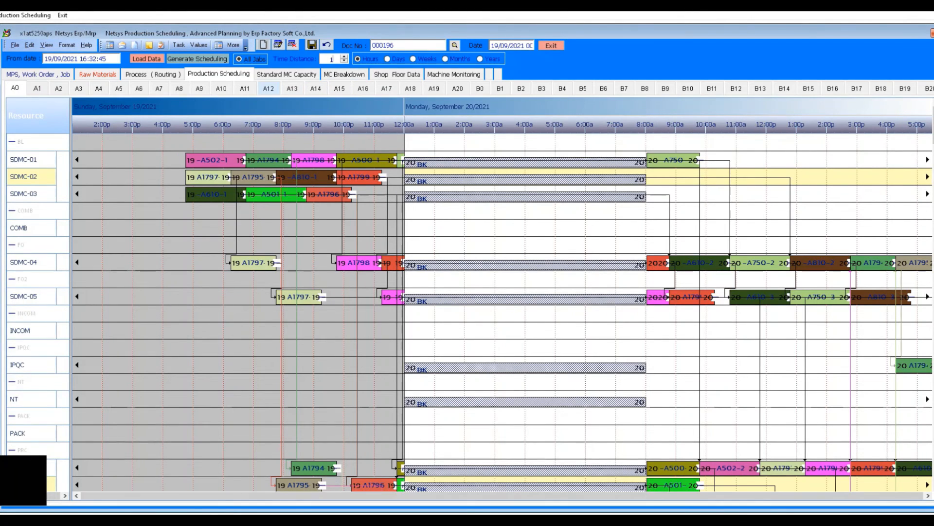
{"action": "key", "text": "Return"}
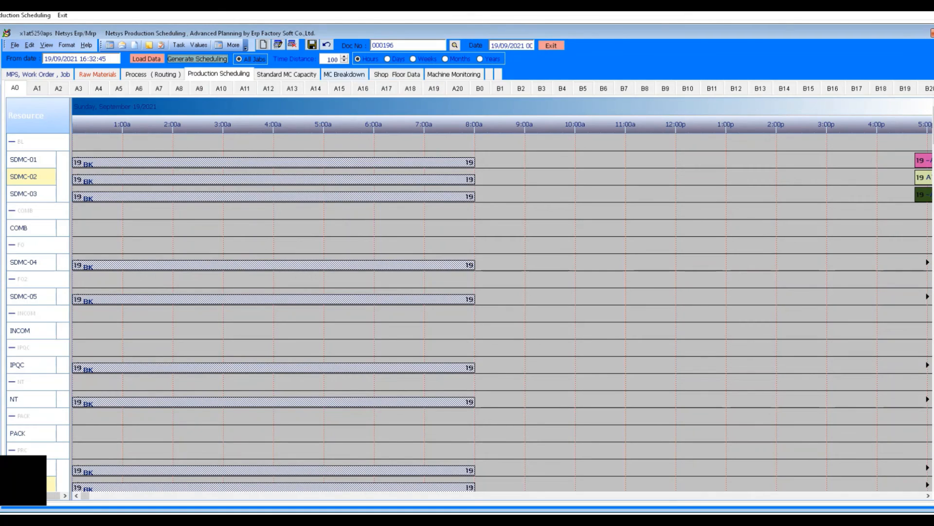
{"action": "type", "text": "200"}
{"action": "key", "text": "Return"}
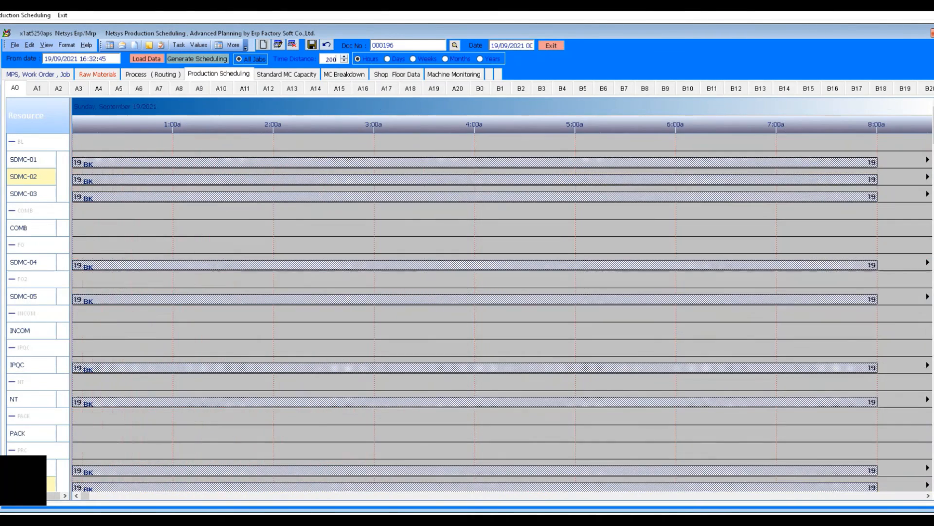
- Set the hourly chart's time distance to 30 and review the jobs on all resources from September 19 to 21
{"action": "key", "text": "BackSpace"}
{"action": "key", "text": "BackSpace"}
{"action": "key", "text": "BackSpace"}
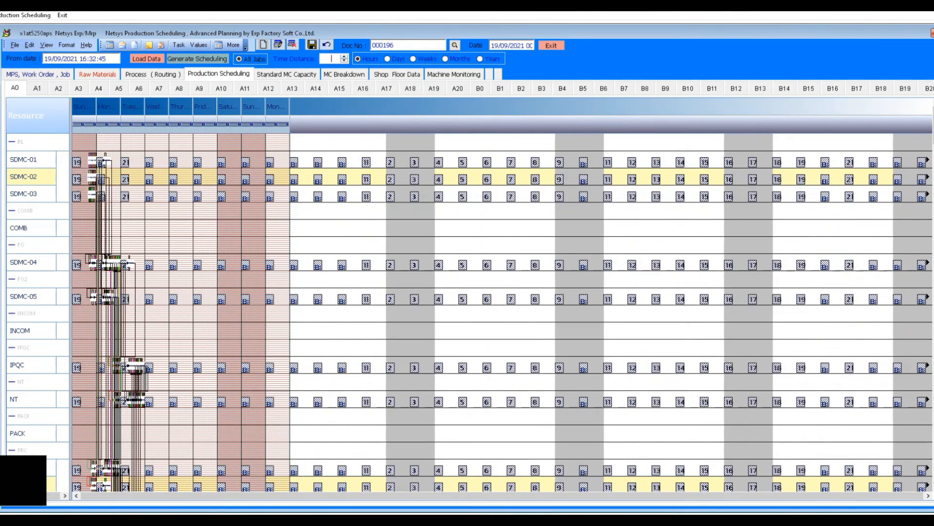
{"action": "type", "text": "30"}
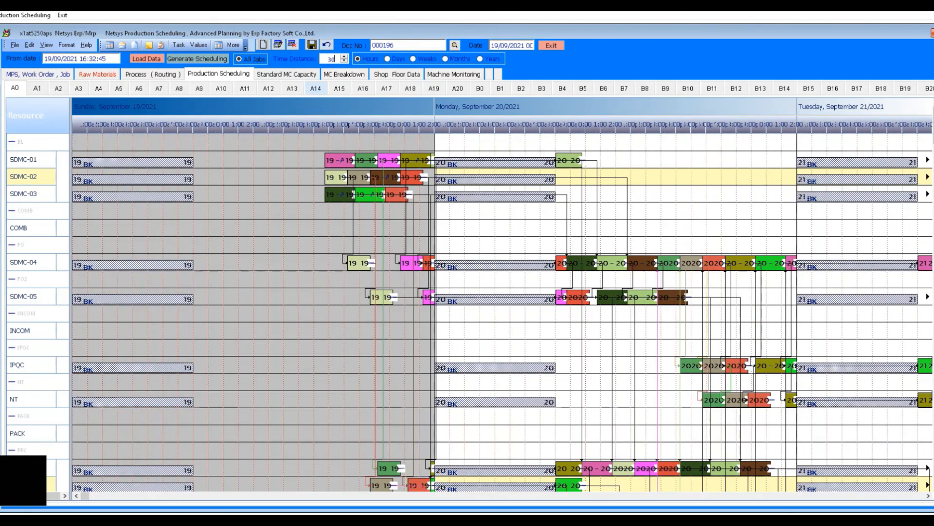
{"action": "left_click", "coordinate": [37, 245]}
{"action": "scroll", "coordinate": [37, 245], "scroll_direction": "down", "scroll_amount": 3}
{"action": "scroll", "coordinate": [37, 245], "scroll_direction": "up", "scroll_amount": 2}
{"action": "left_click", "coordinate": [929, 496]}
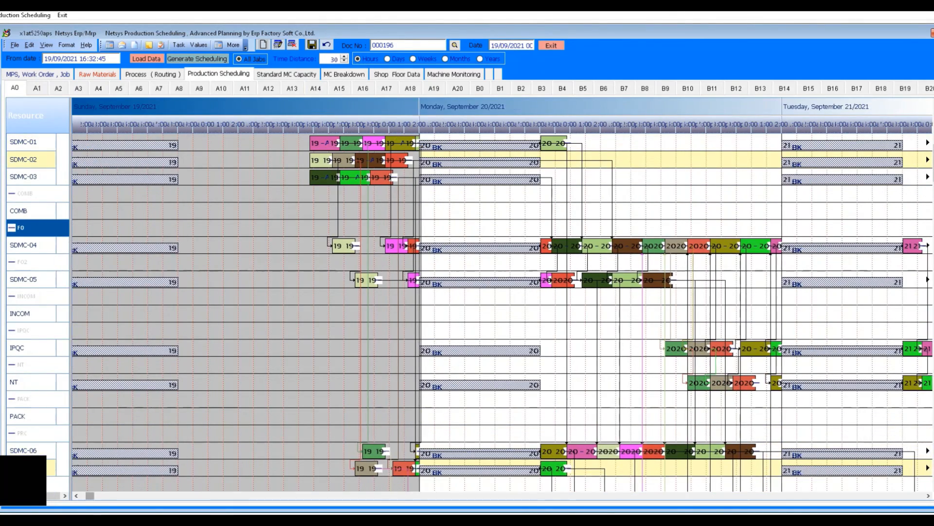
{"action": "scroll", "coordinate": [503, 299], "scroll_direction": "up", "scroll_amount": 1}
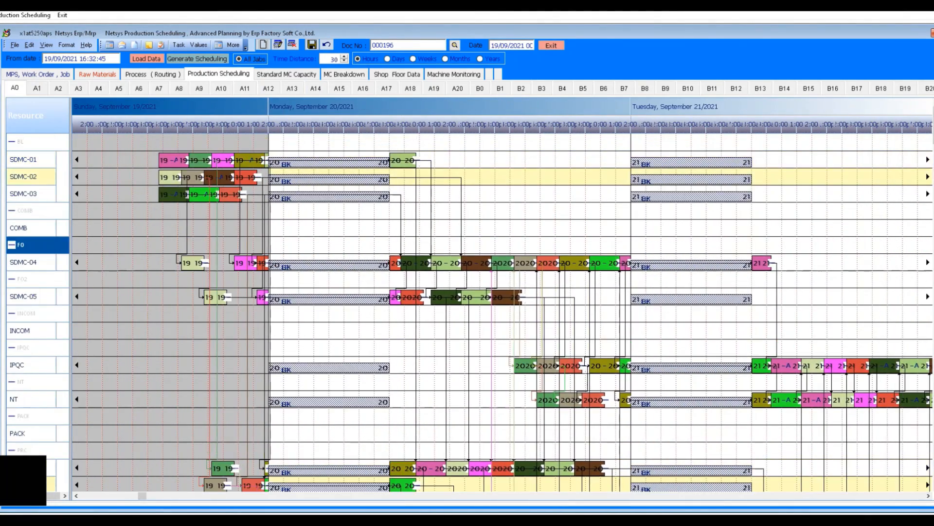
{"action": "scroll", "coordinate": [503, 299], "scroll_direction": "down", "scroll_amount": 2}
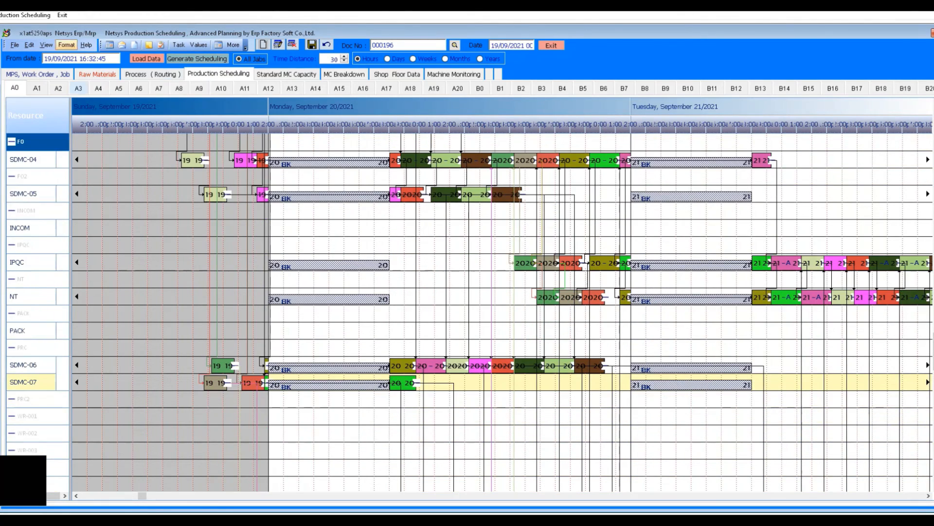
{"action": "scroll", "coordinate": [503, 299], "scroll_direction": "up", "scroll_amount": 2}
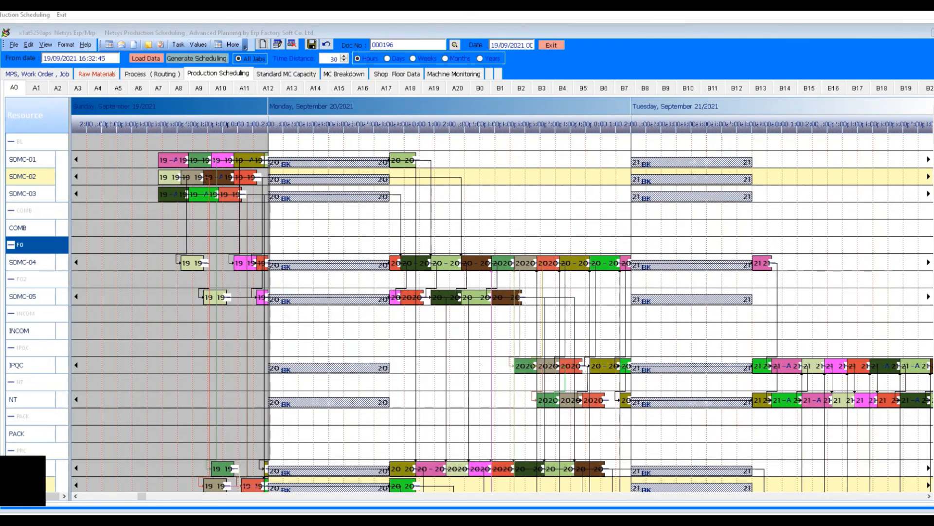
{"action": "scroll", "coordinate": [469, 313], "scroll_direction": "down", "scroll_amount": 5}
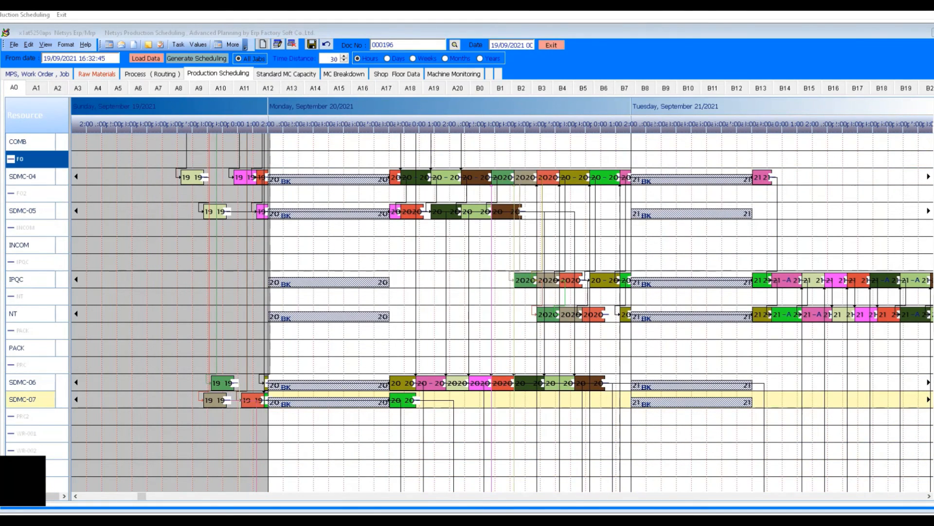
{"action": "mouse_move", "coordinate": [416, 522]}
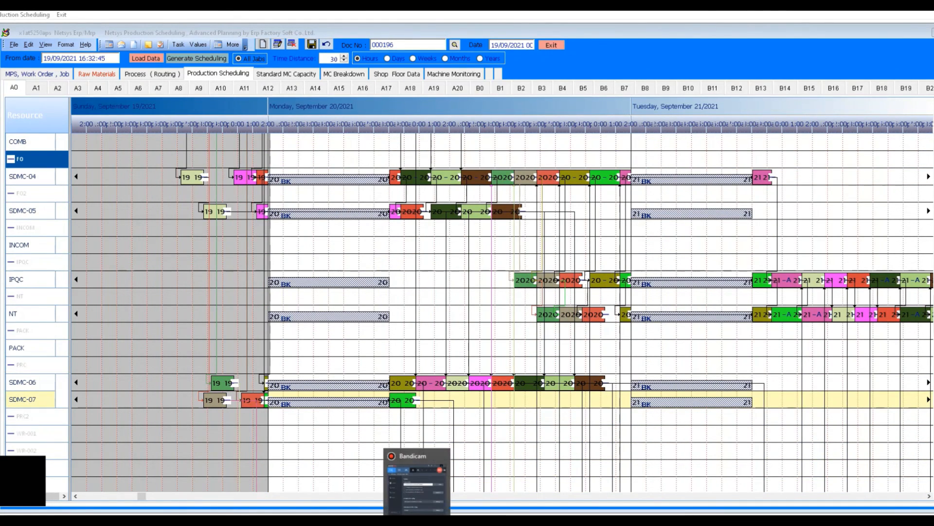
{"action": "left_click", "coordinate": [417, 481]}
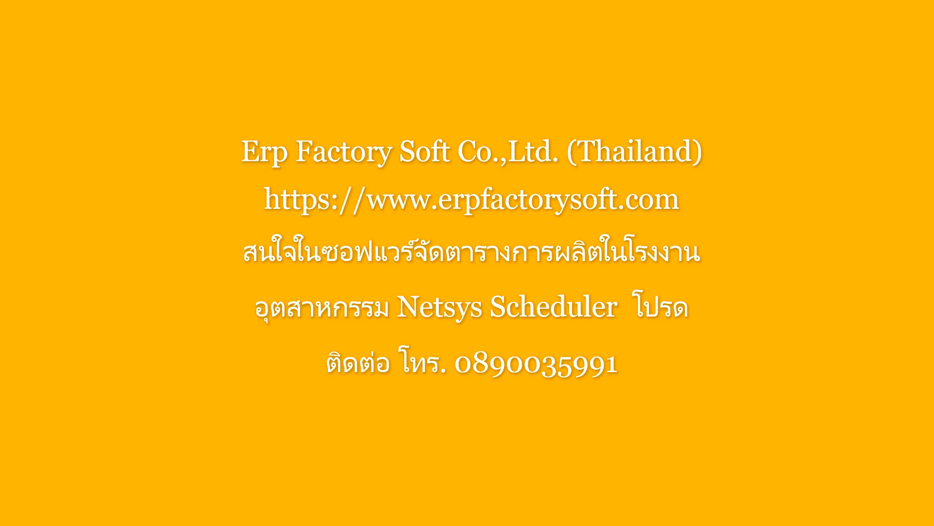